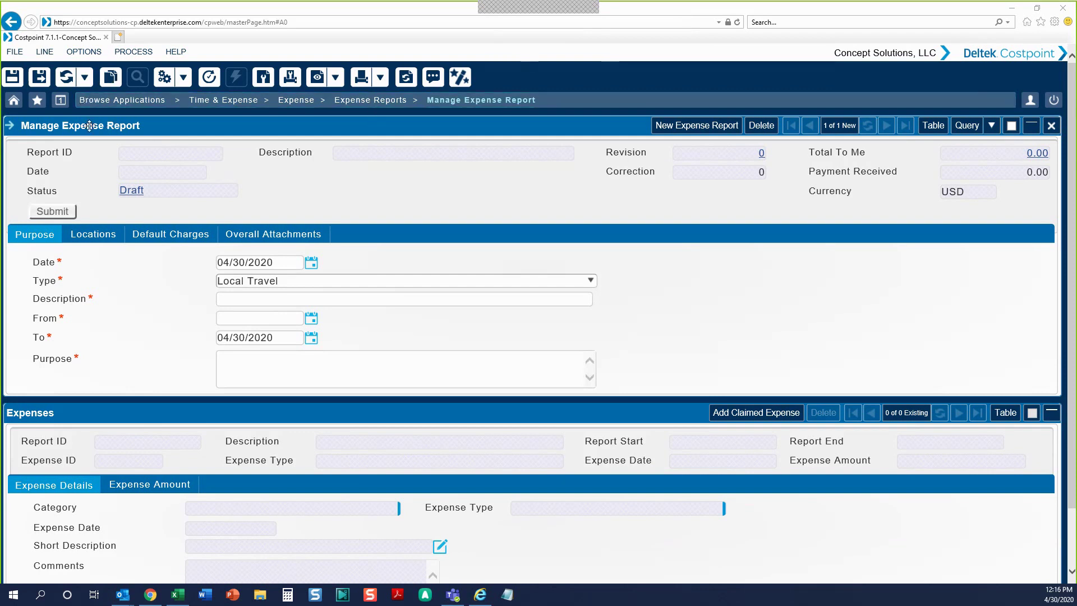
- Locate the Manage Expense Report application under Time & Expense, Expense, Expense Reports
left_click(117, 103)
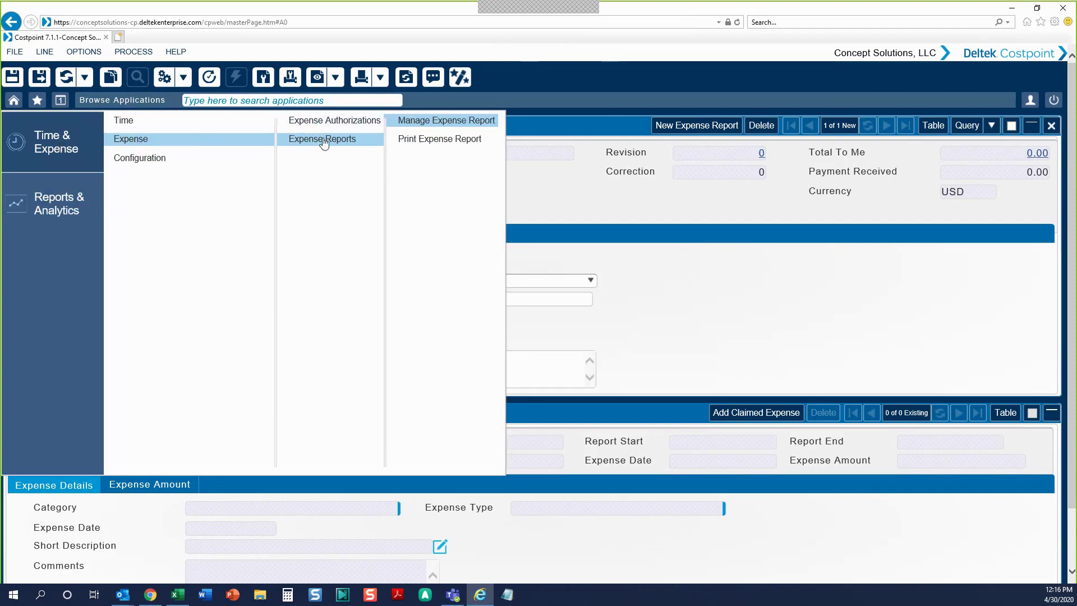
left_click(422, 128)
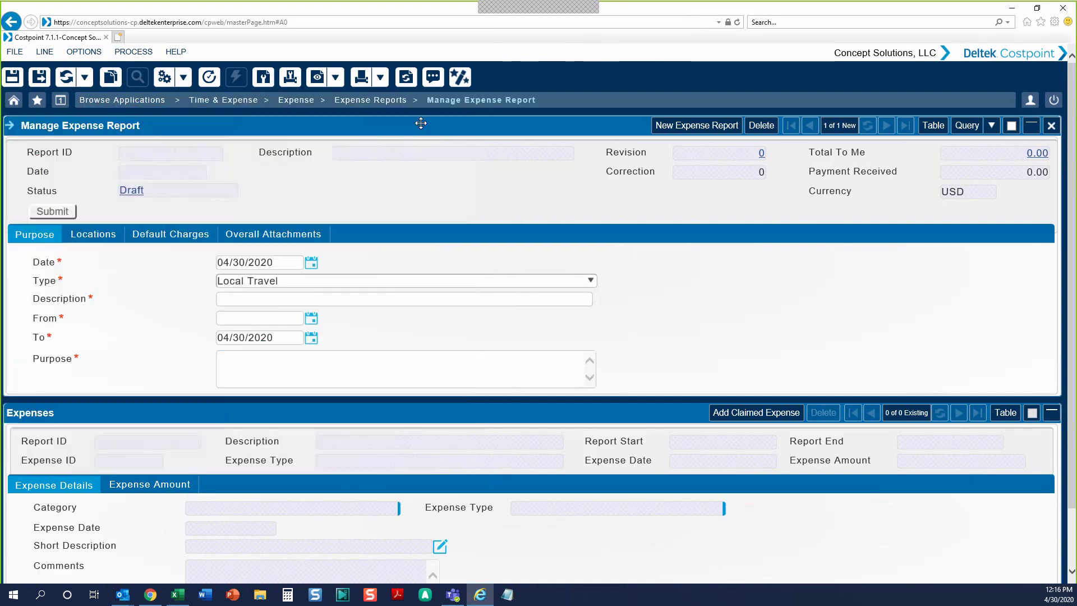
left_click(36, 103)
- Keep Local Travel as the new expense report's type and enter "Meeting" as its description
left_click(310, 283)
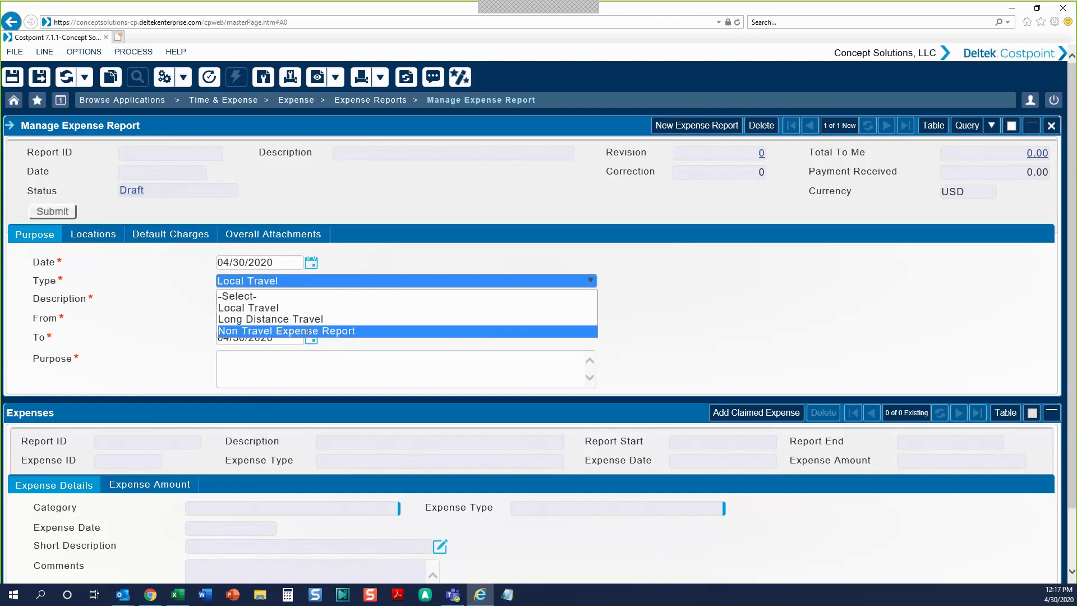
left_click(151, 326)
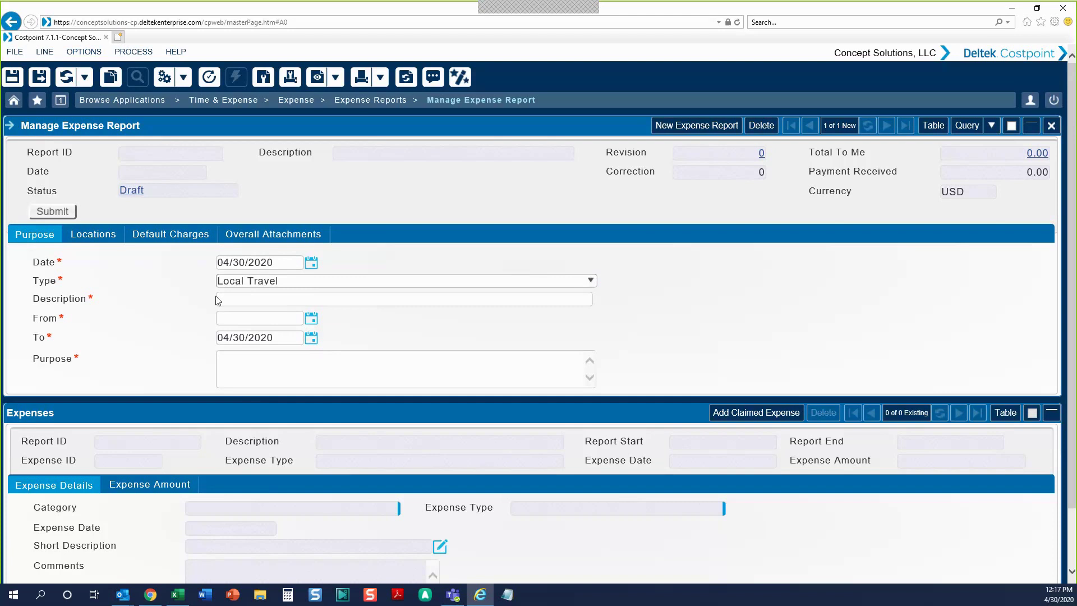
left_click(237, 302)
key("alt+Tab")
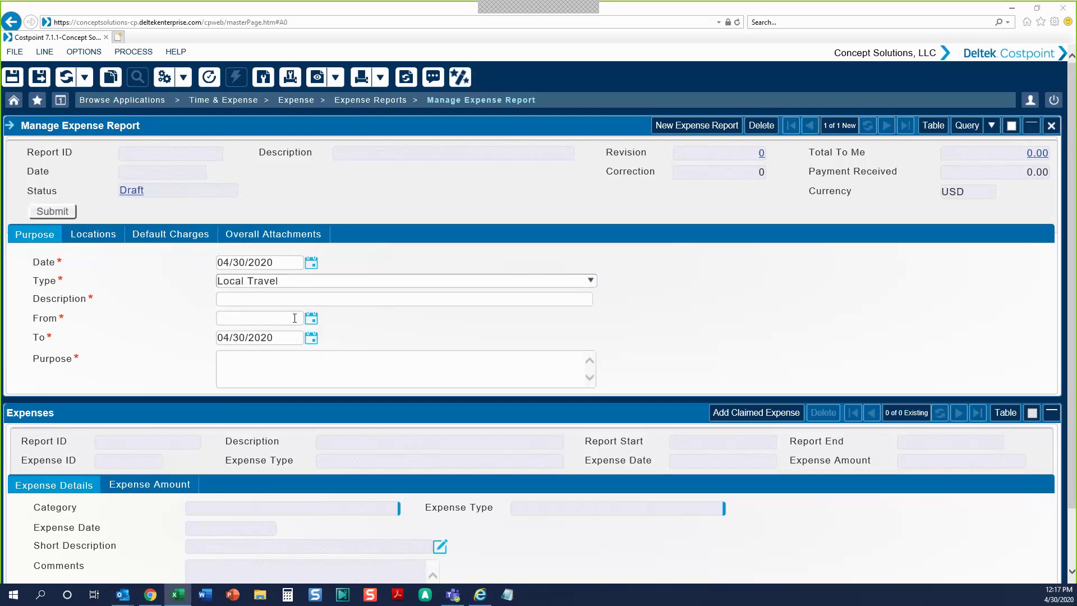
key("alt+Tab")
type("Meeting")
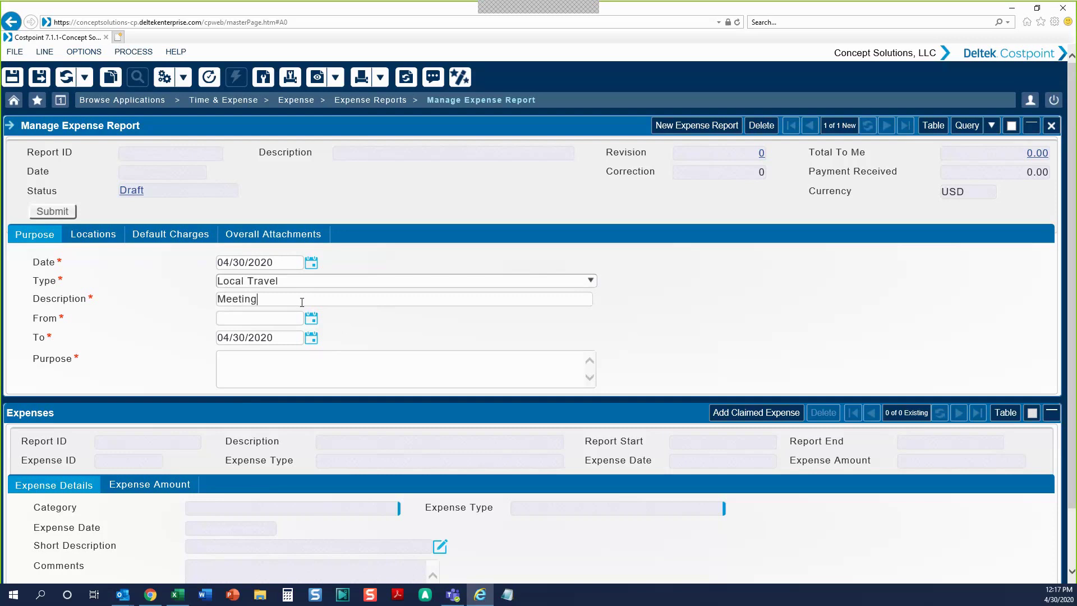
- Set the expense report's From date to 04/30/2020
left_click(283, 317)
left_click(311, 318)
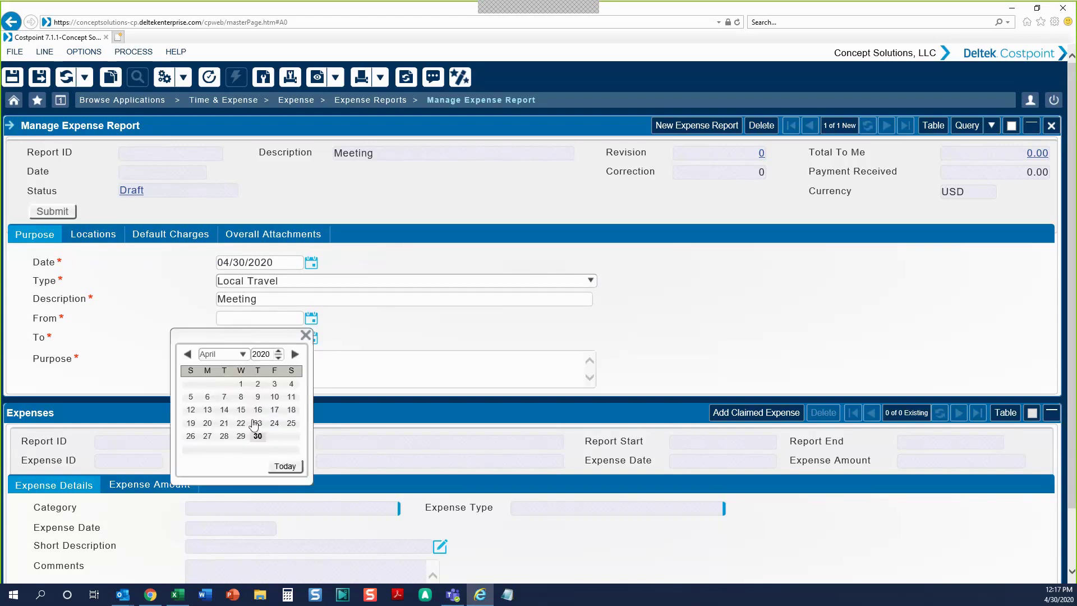
left_click(257, 436)
left_click(252, 315)
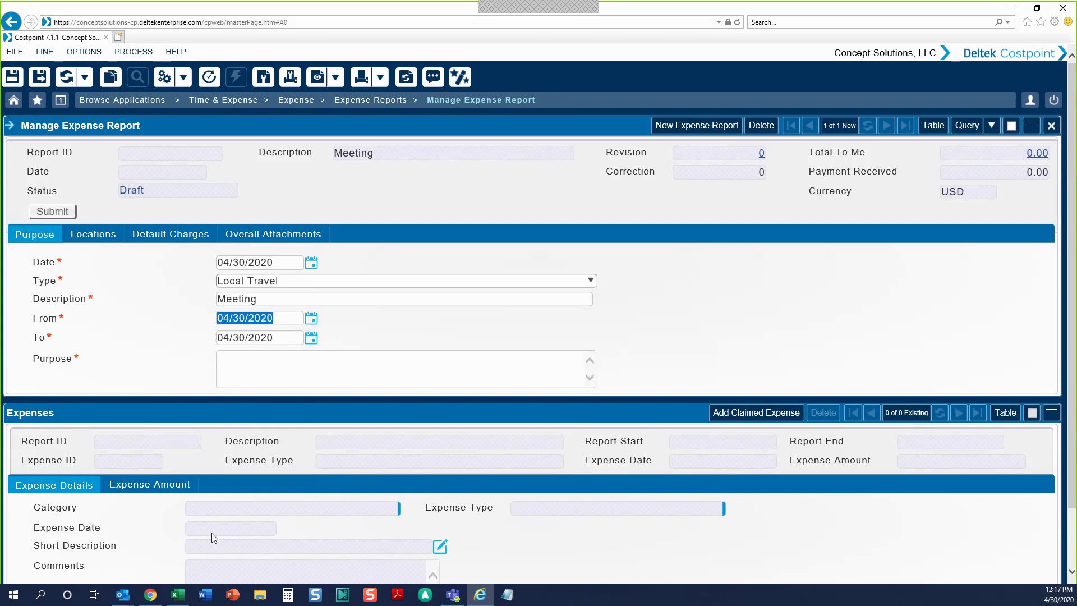
- Enter "meeting to discuss timeline with customer" as the purpose of the expense report
left_click(229, 357)
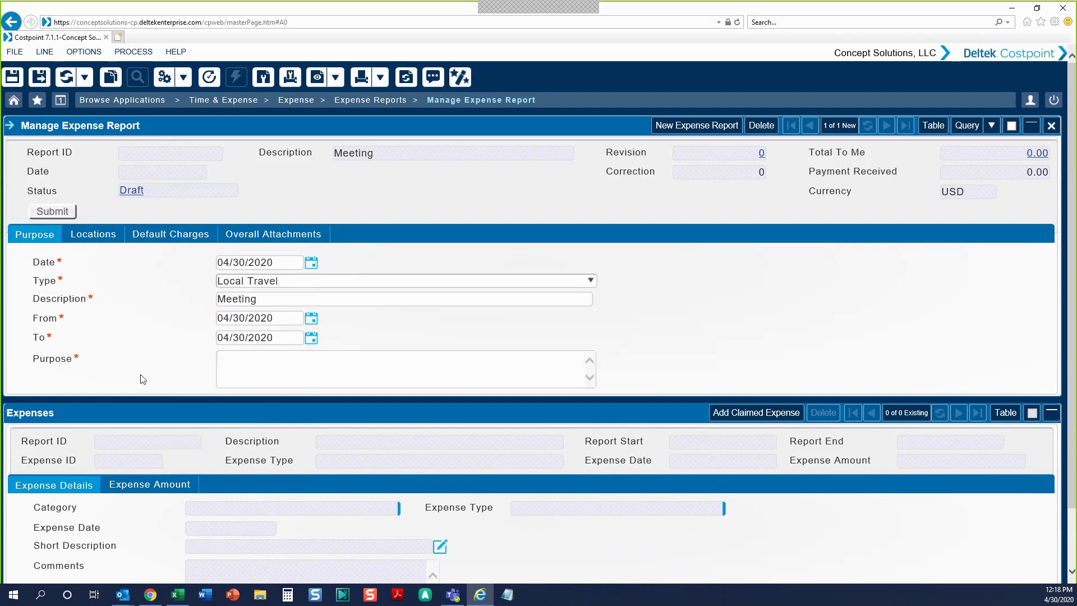
key("alt+Tab")
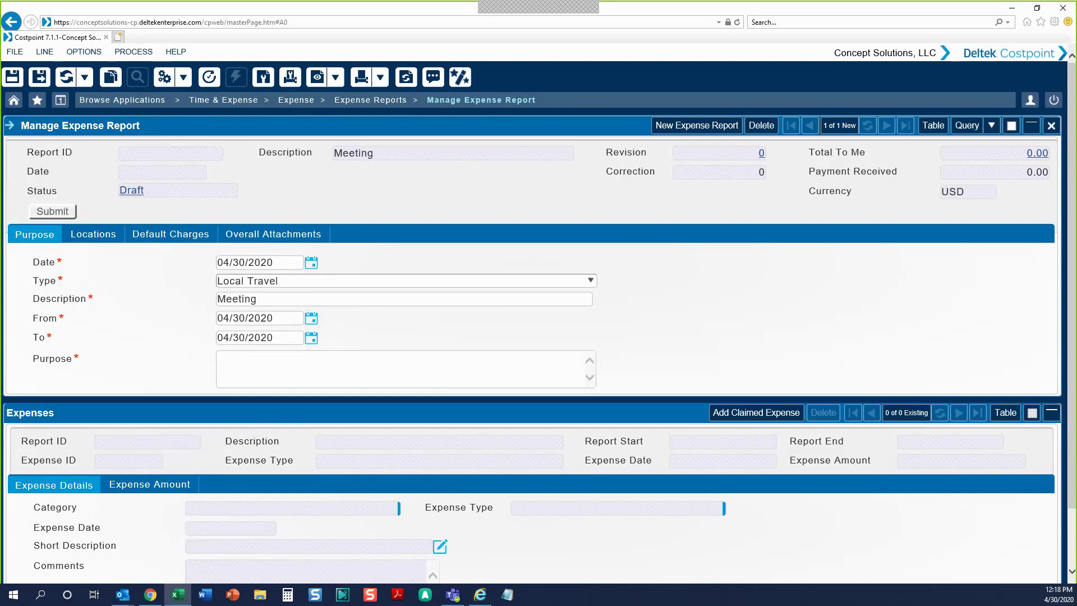
left_click(351, 367)
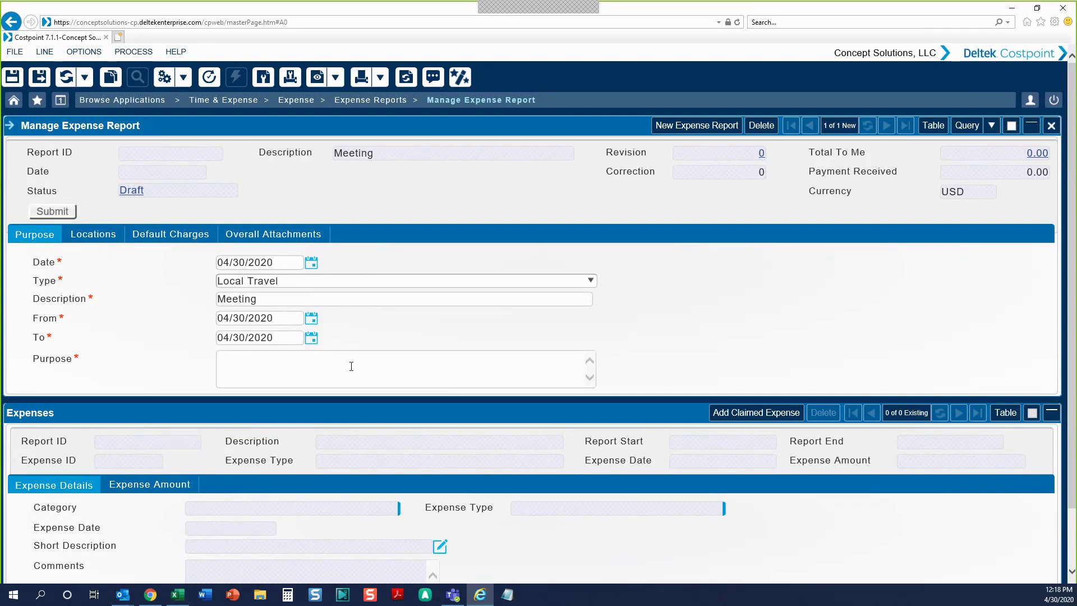
type("meeting to discuss timeline with customer")
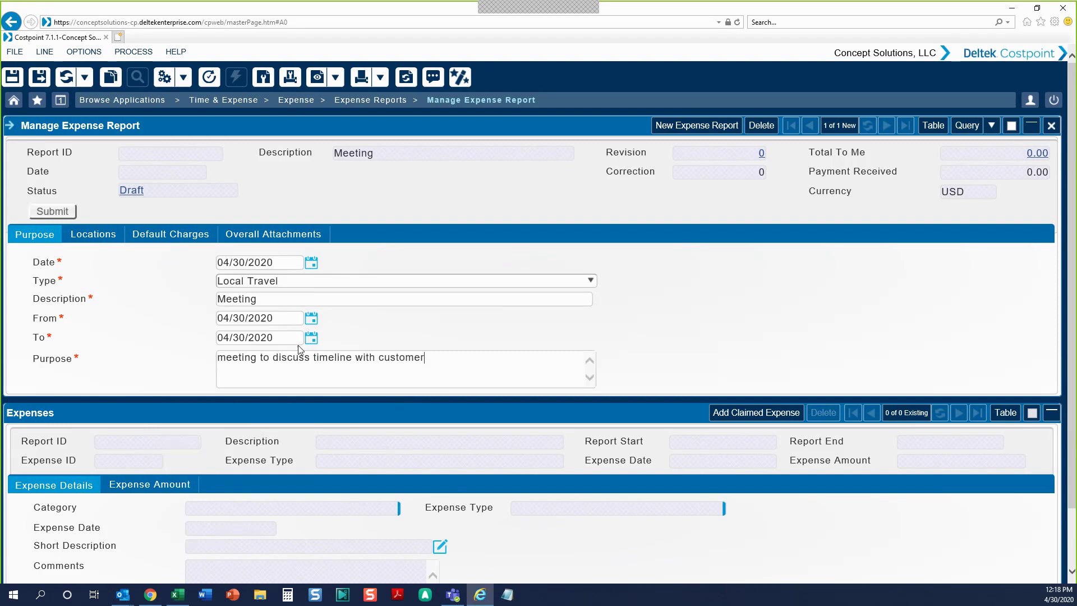
- Add the location "FAA HQ" to the expense report and select its row
left_click(93, 234)
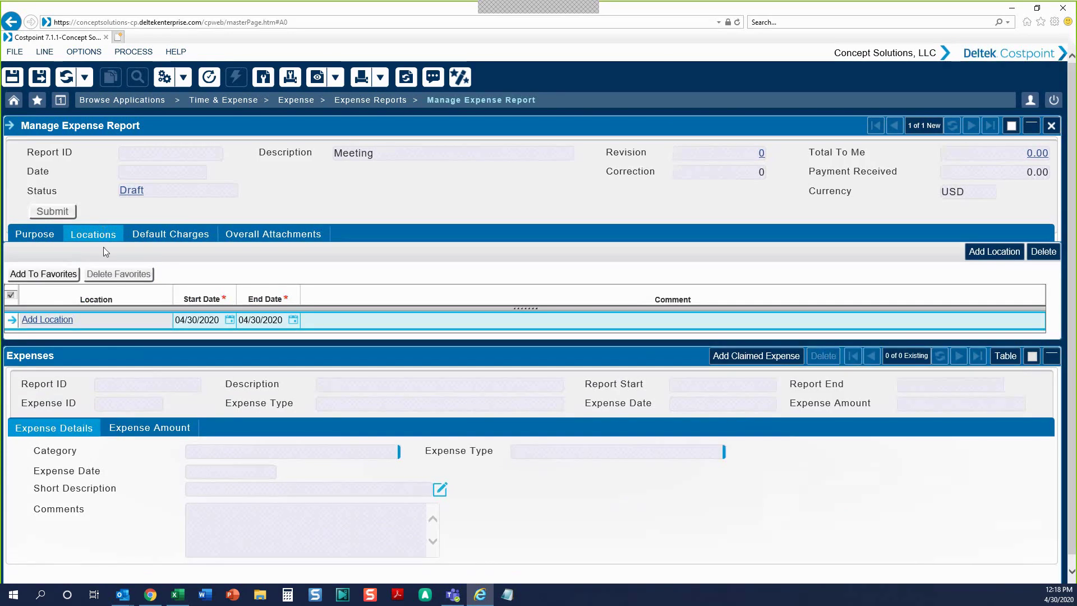
left_click(54, 320)
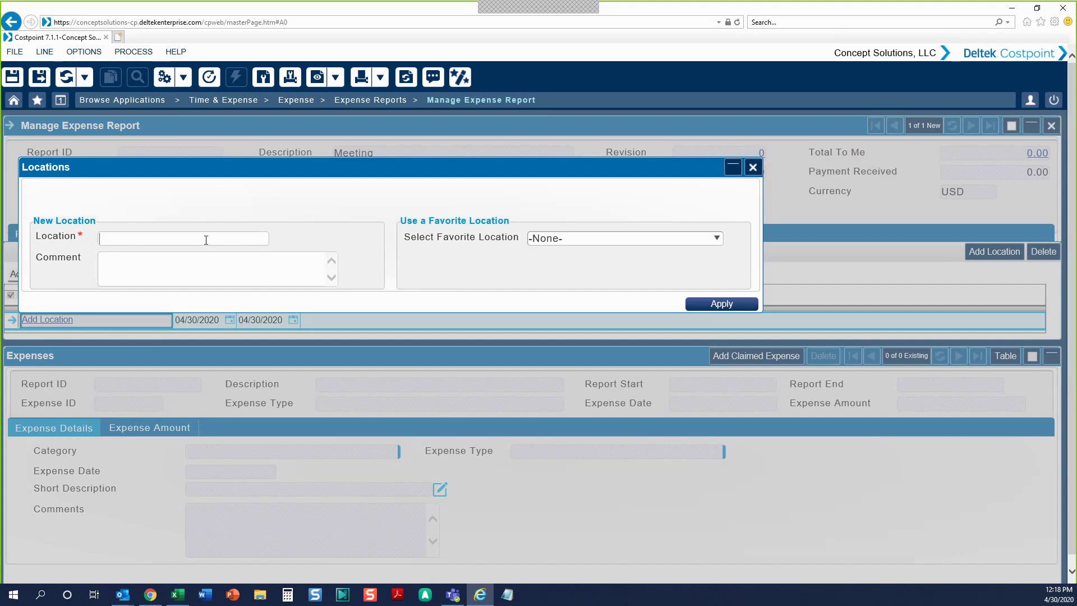
type("FAA HQ")
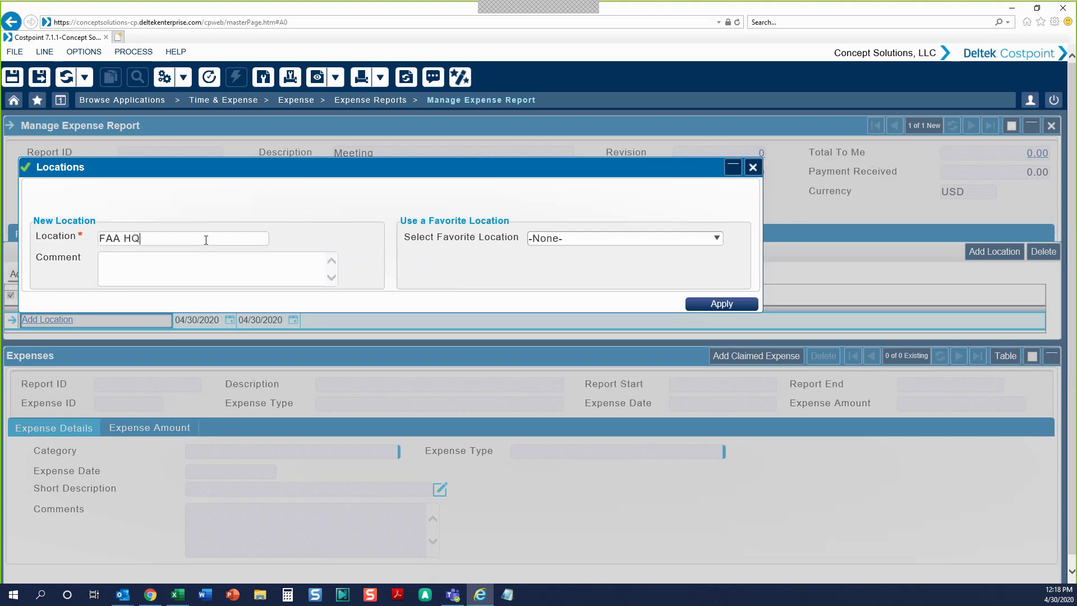
left_click(729, 305)
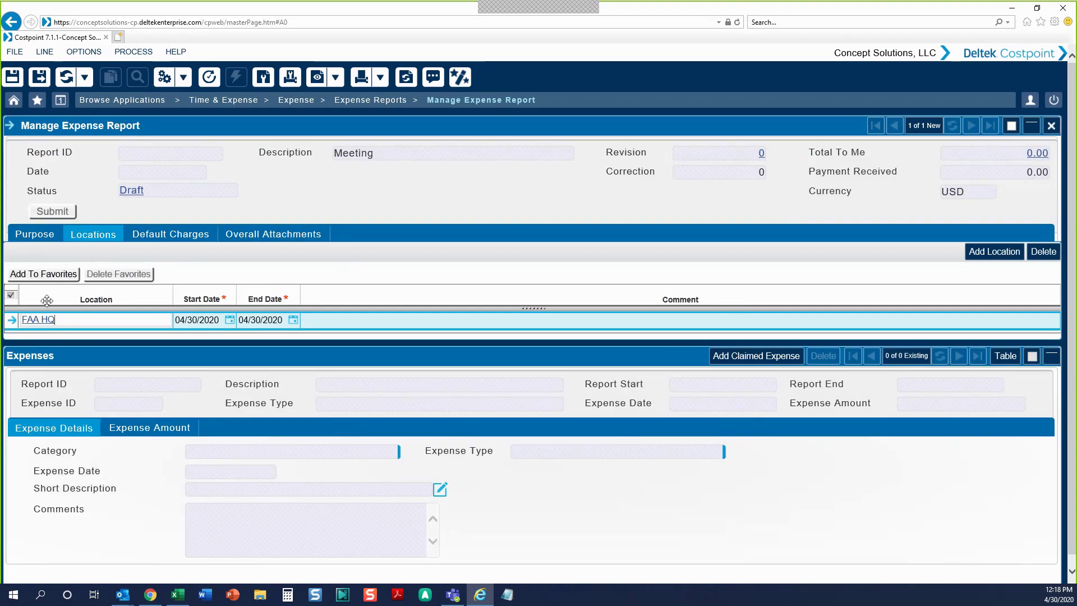
left_click(10, 296)
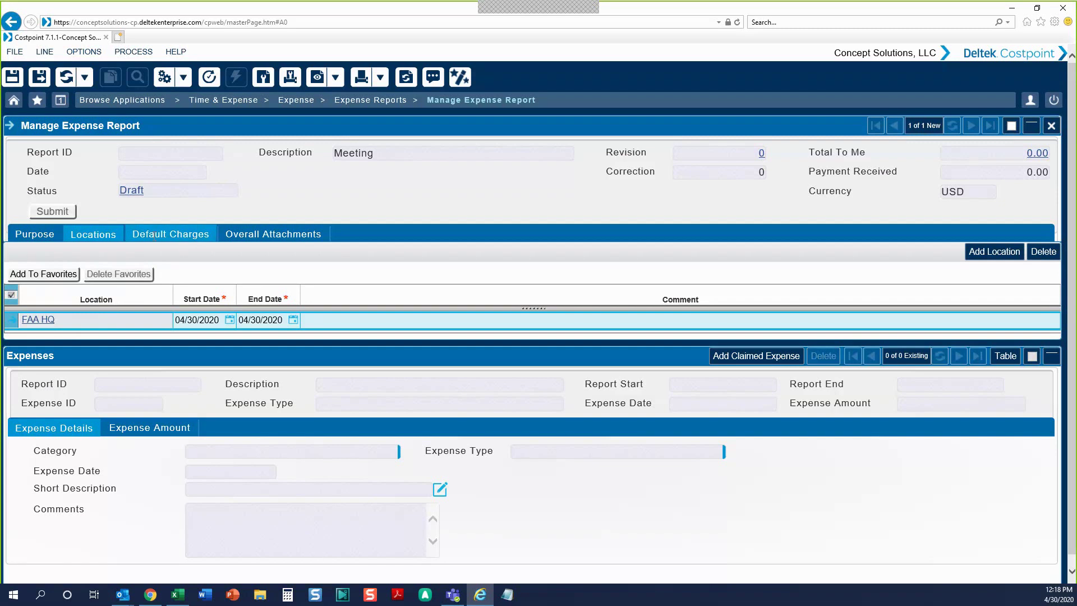
- Set the default charge to the direct project Kessel Run, CSC045.00.0001, and save the expense report
left_click(163, 233)
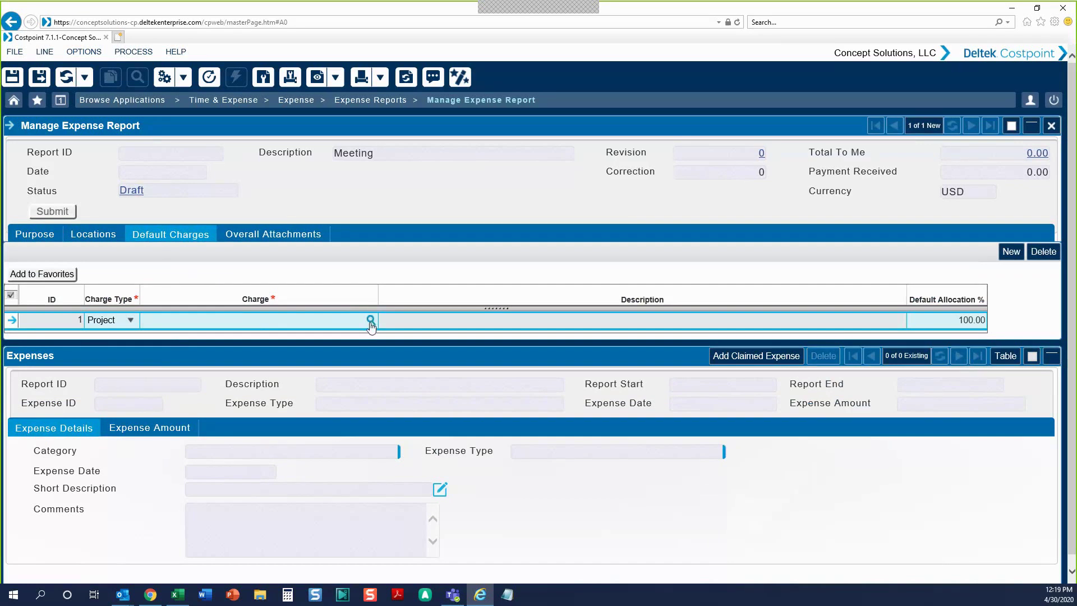
left_click(371, 320)
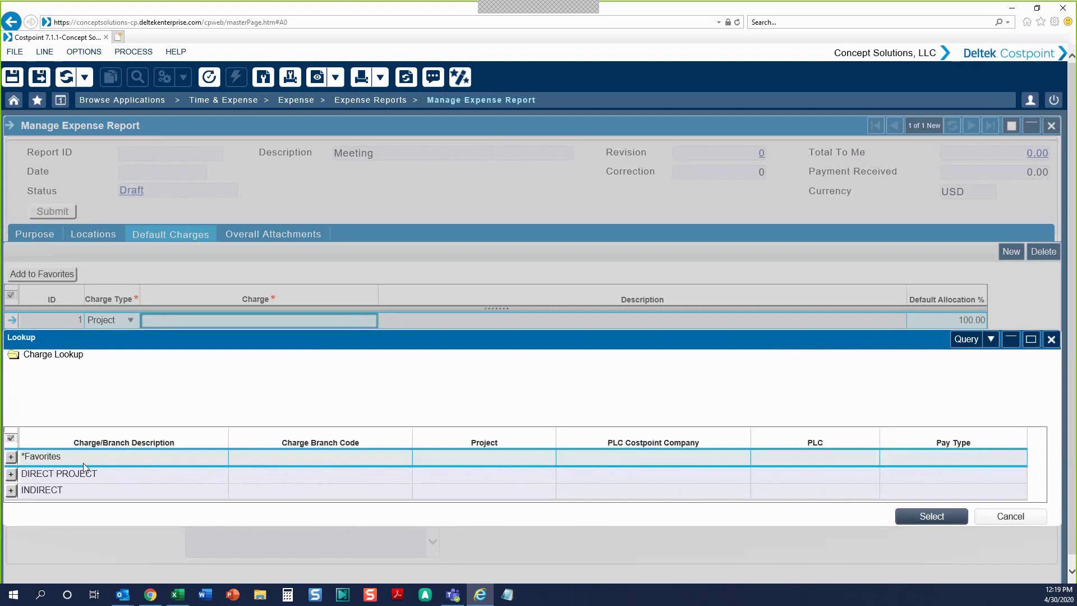
left_click(11, 475)
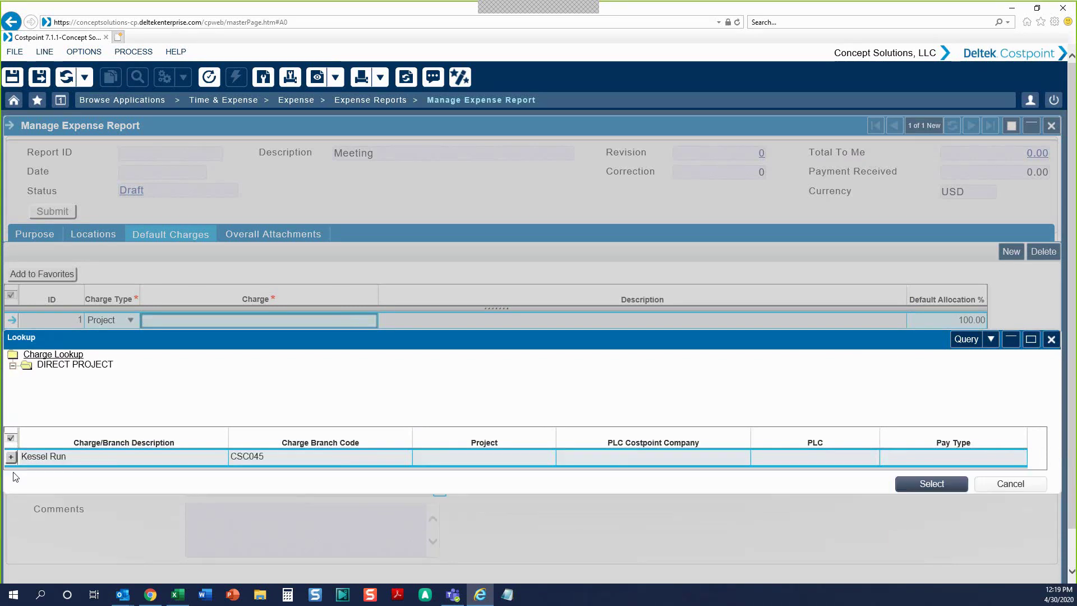
left_click(10, 458)
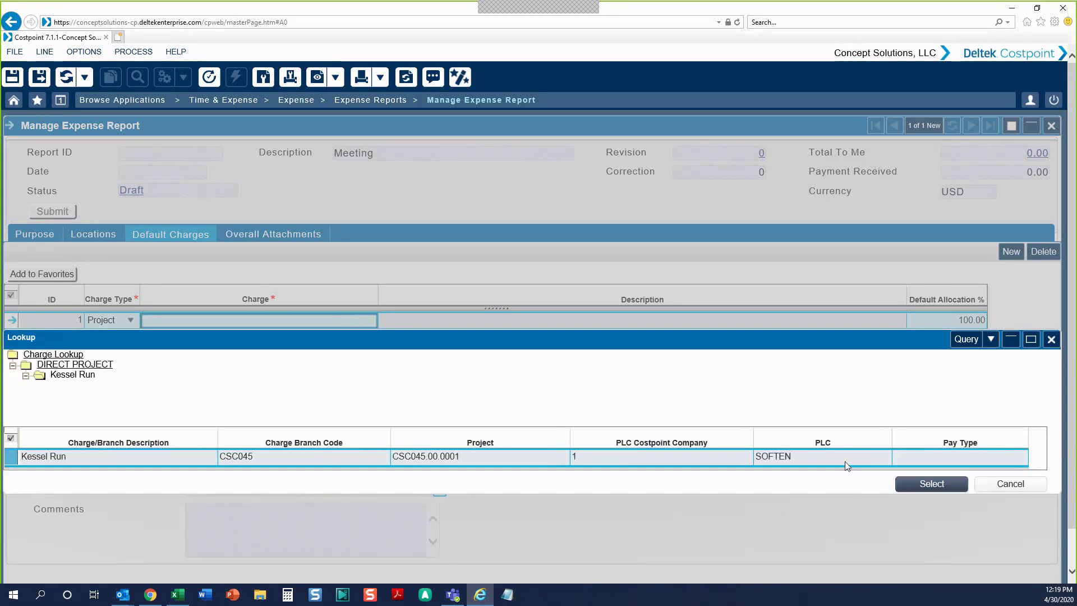
left_click(911, 483)
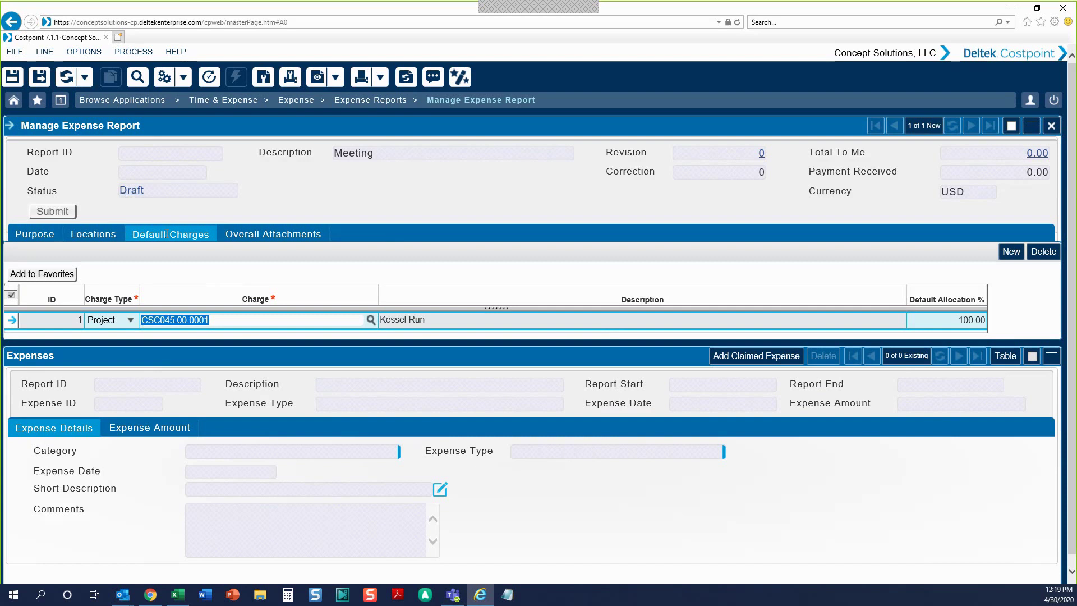
left_click(40, 79)
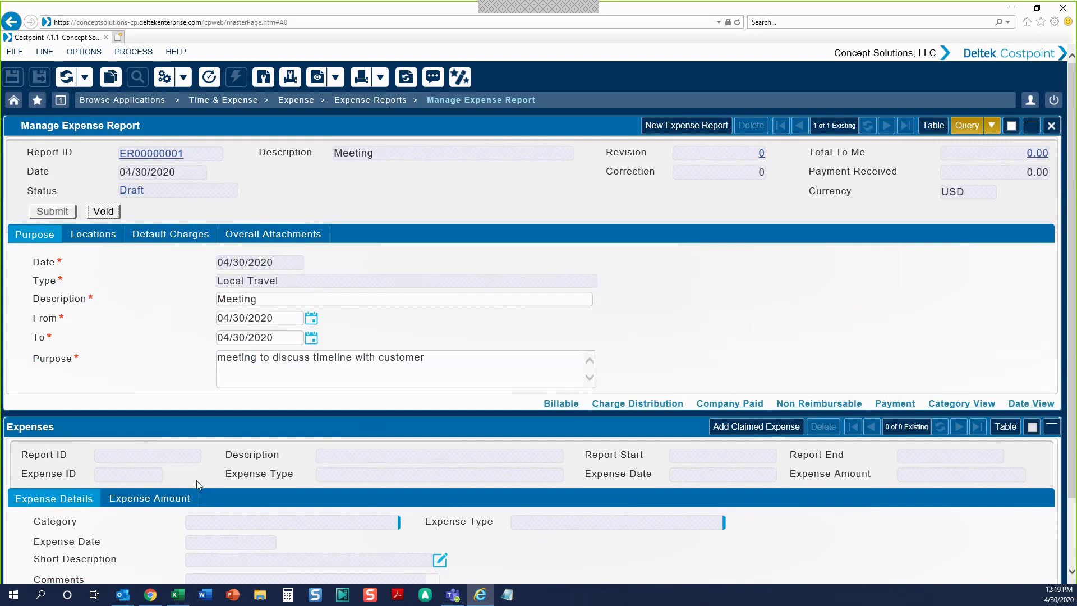
- Add a claimed expense to the report and set its category to Mileage
scroll(304, 520, "down", 2)
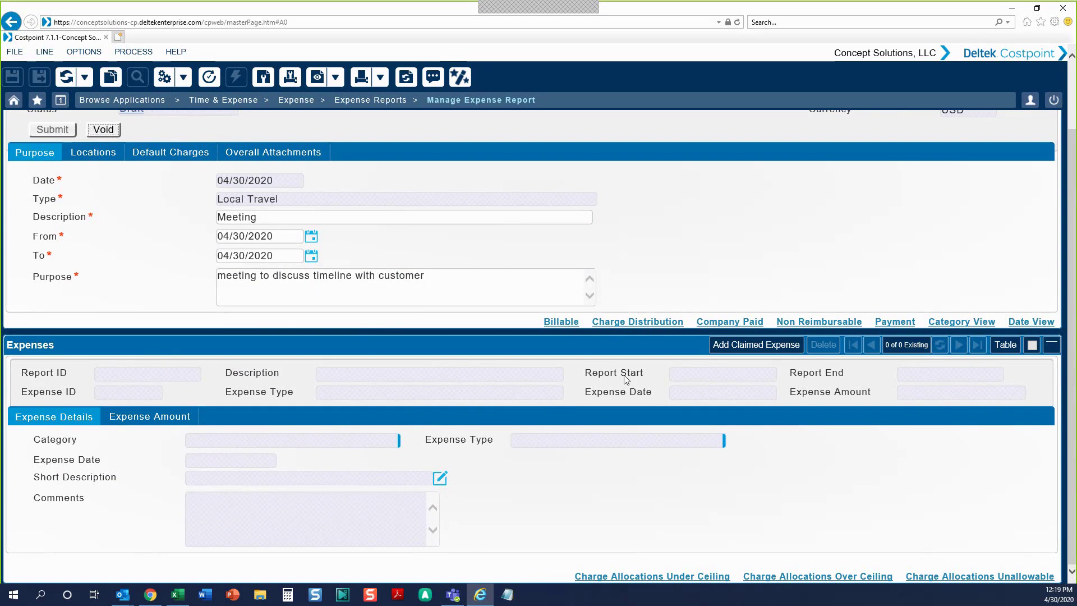
left_click(746, 343)
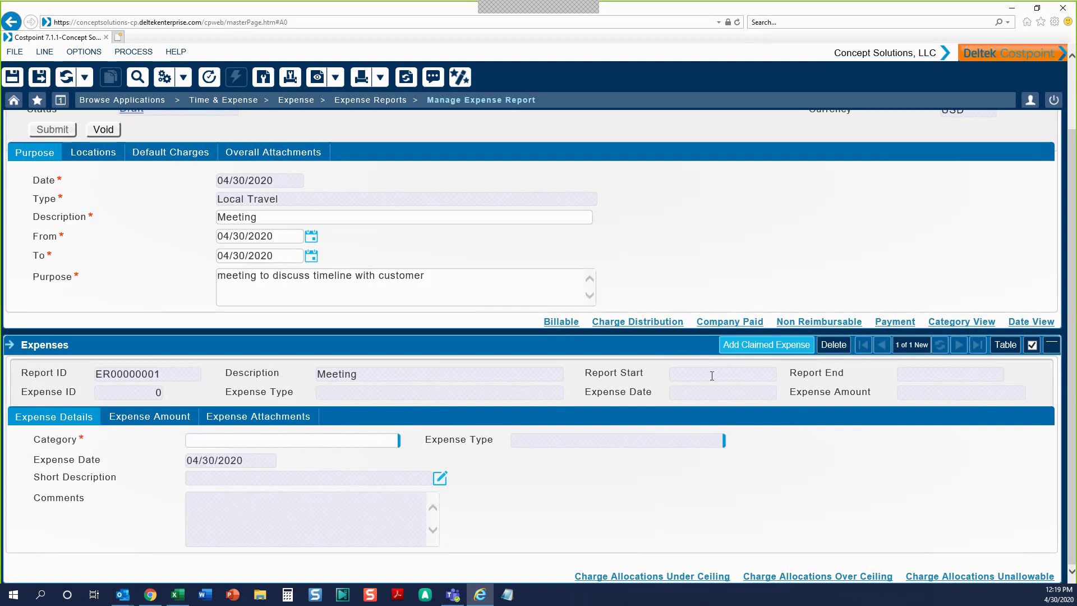
left_click(407, 442)
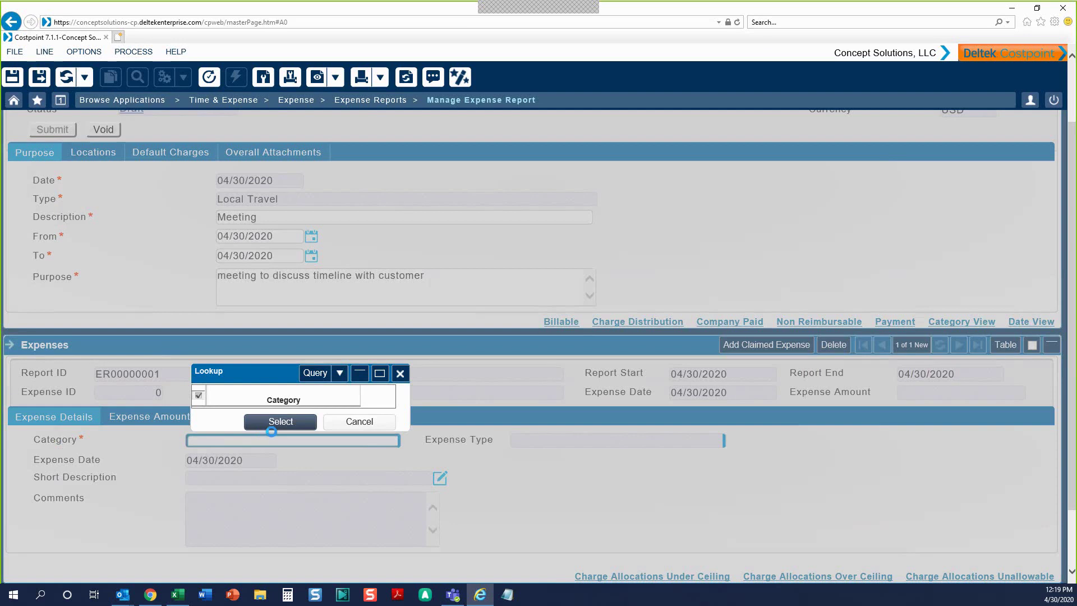
left_click_drag(263, 452, 322, 318)
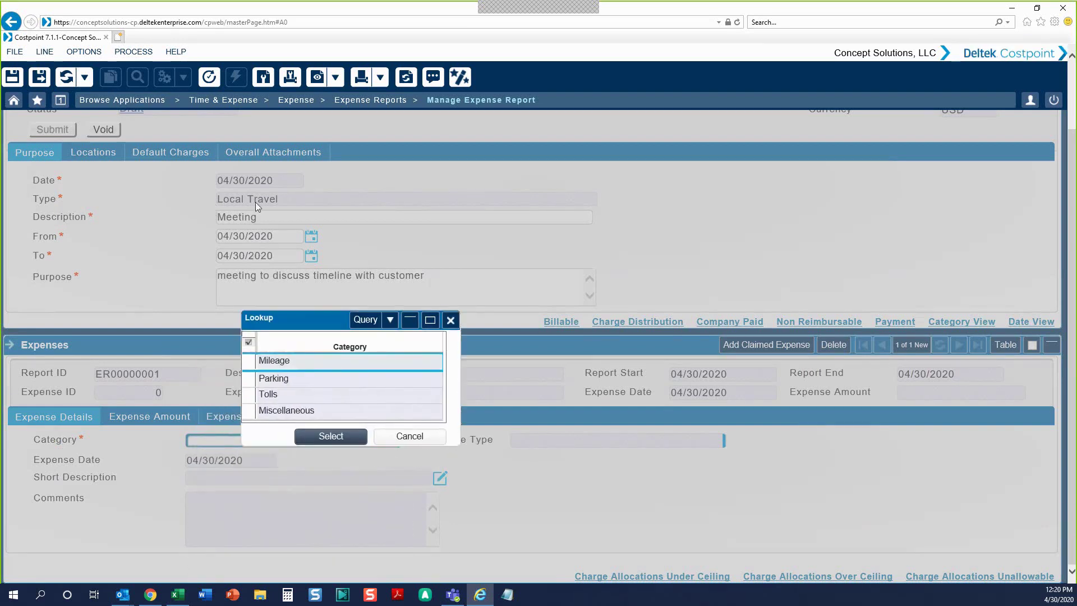
left_click(320, 437)
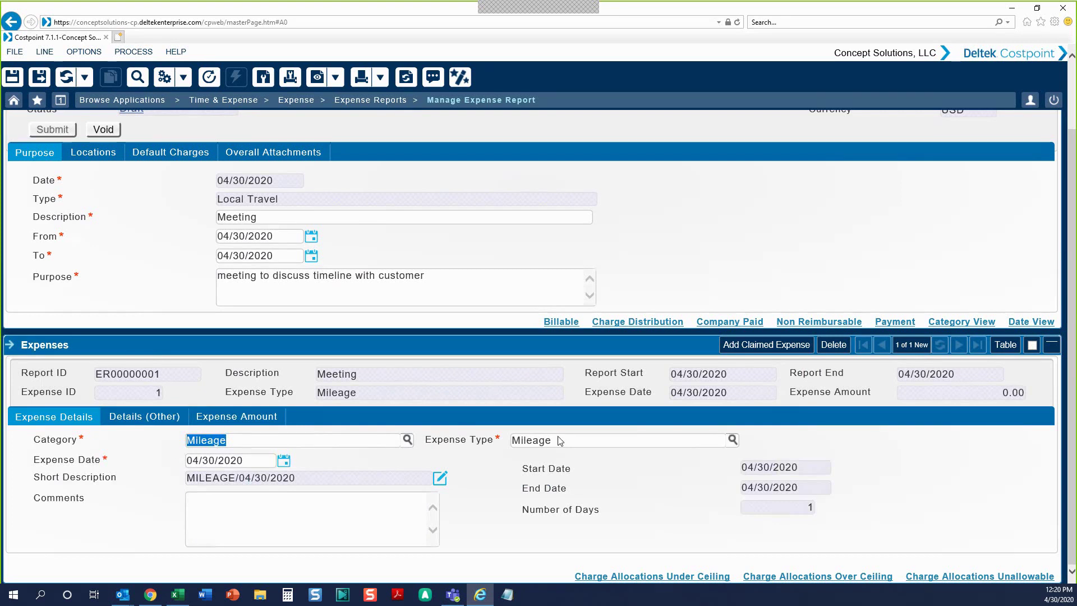
left_click(732, 441)
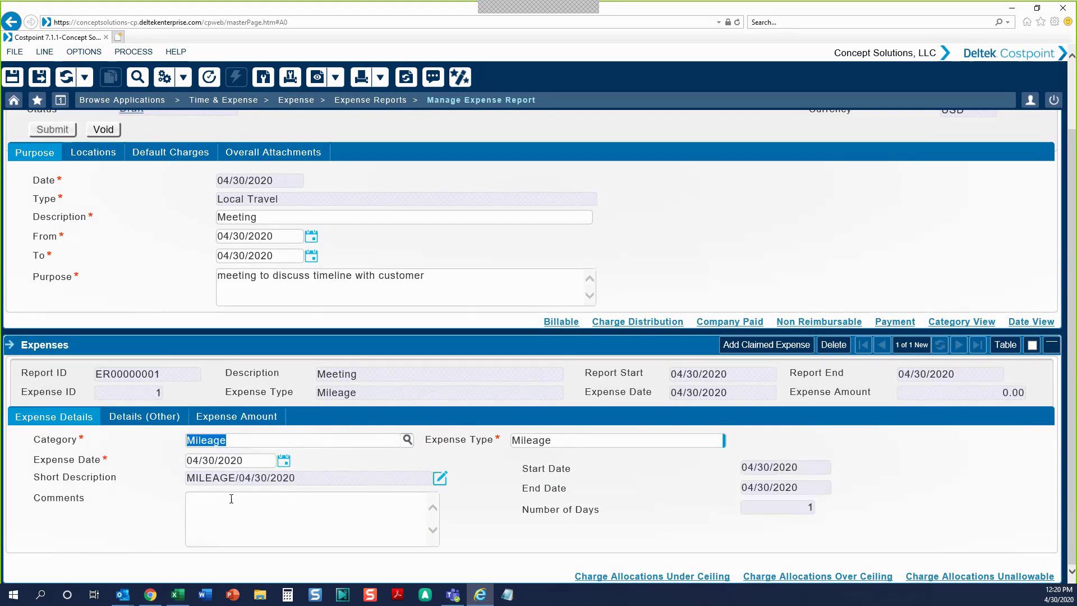
left_click(242, 461)
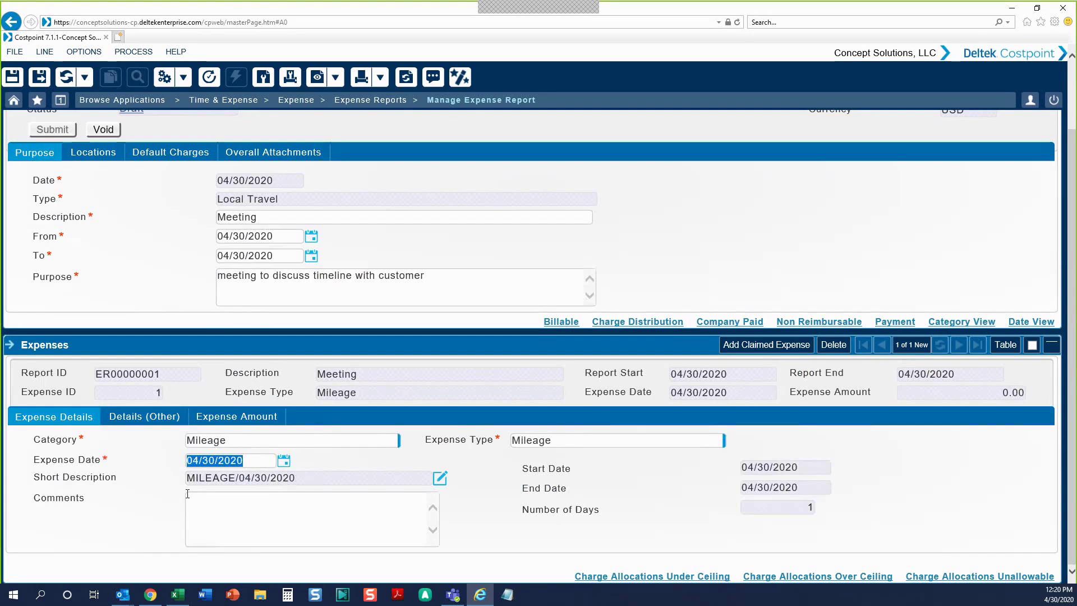
key("shift+Tab")
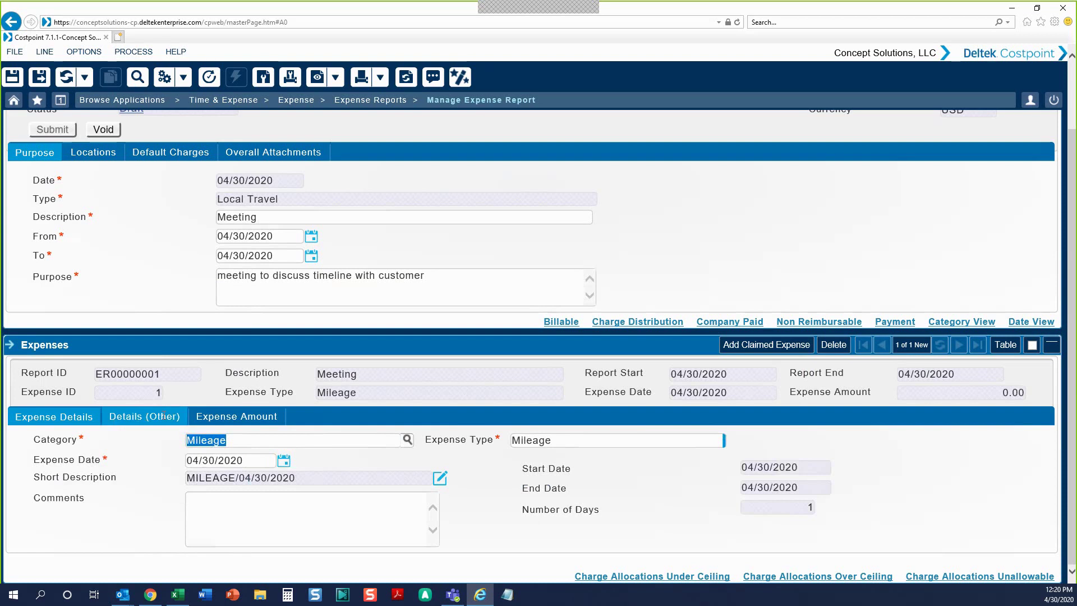
- Set the number of miles for the mileage expense to 500
left_click(147, 417)
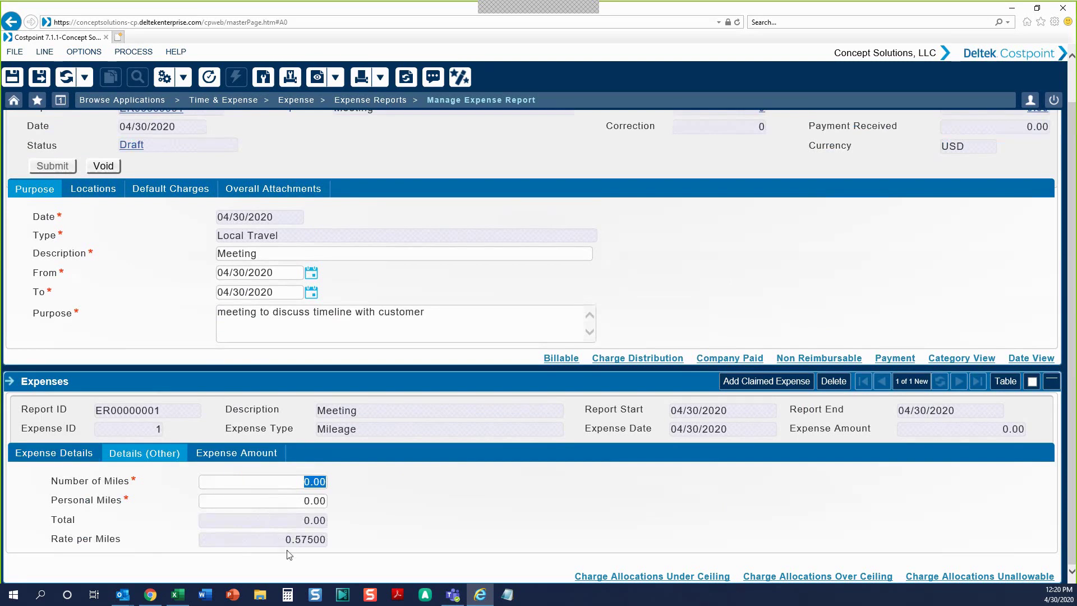
type("500")
left_click(281, 485)
left_click(278, 506)
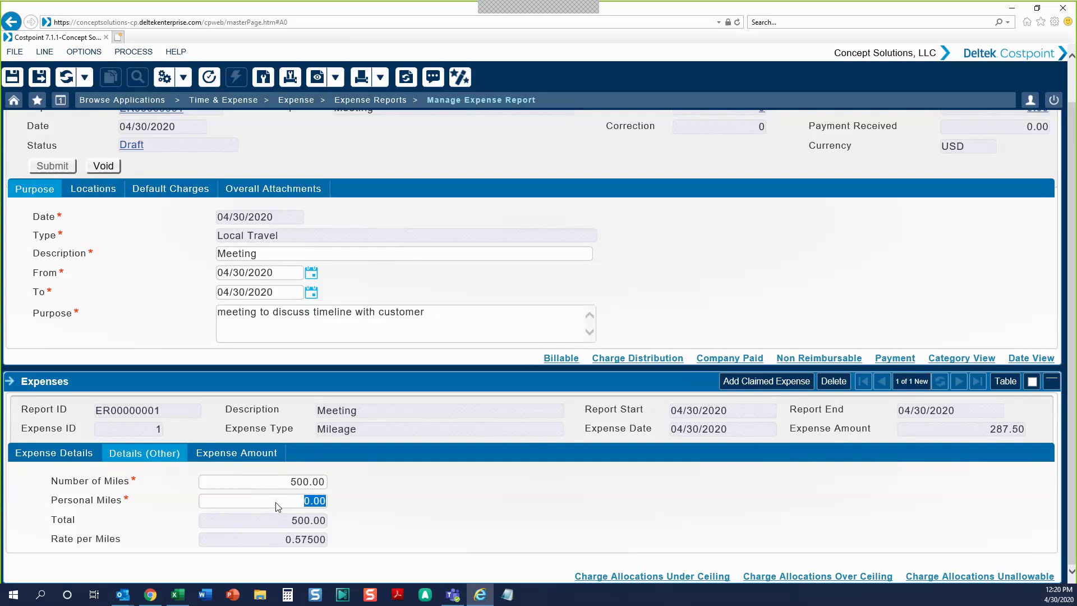
left_click(261, 520)
left_click(266, 499)
left_click(286, 524)
left_click_drag(291, 524, 334, 524)
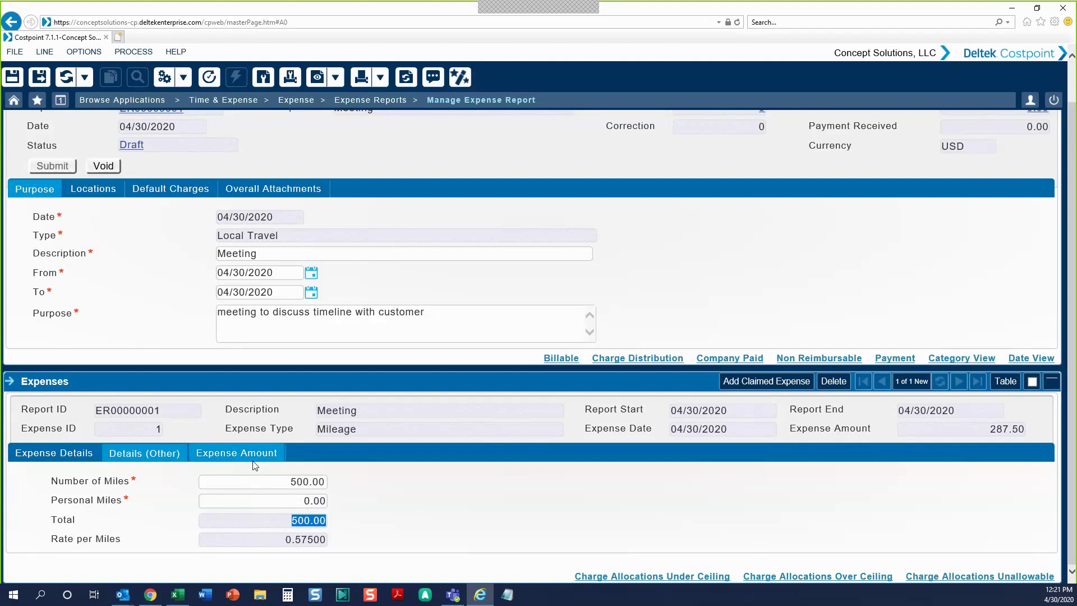
- Review the amount details of the mileage expense and save the expense report
left_click(240, 451)
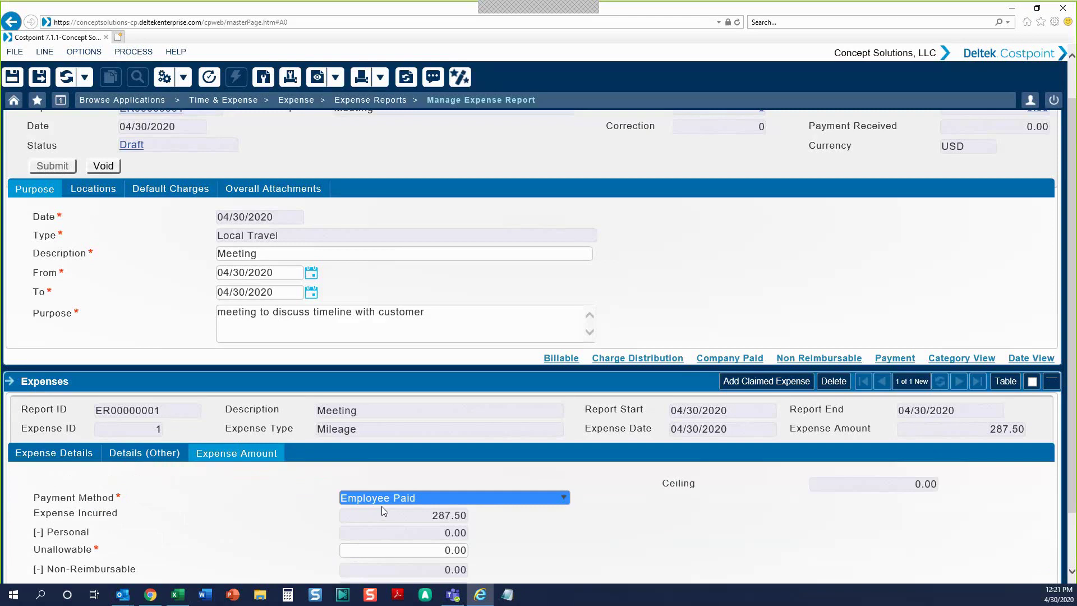
left_click(398, 511)
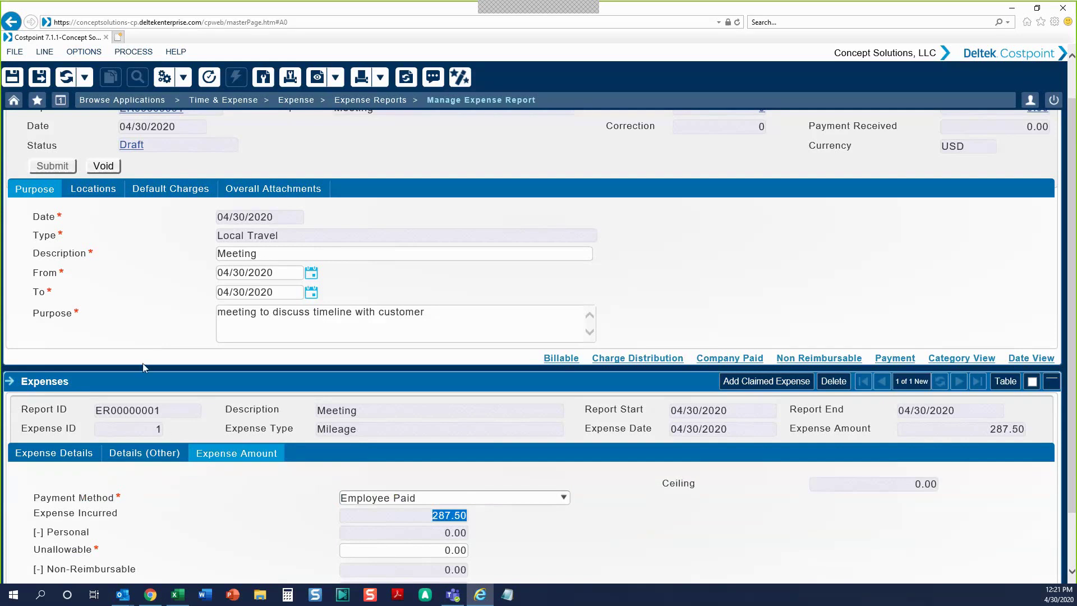
scroll(137, 310, "up", 1)
left_click(39, 77)
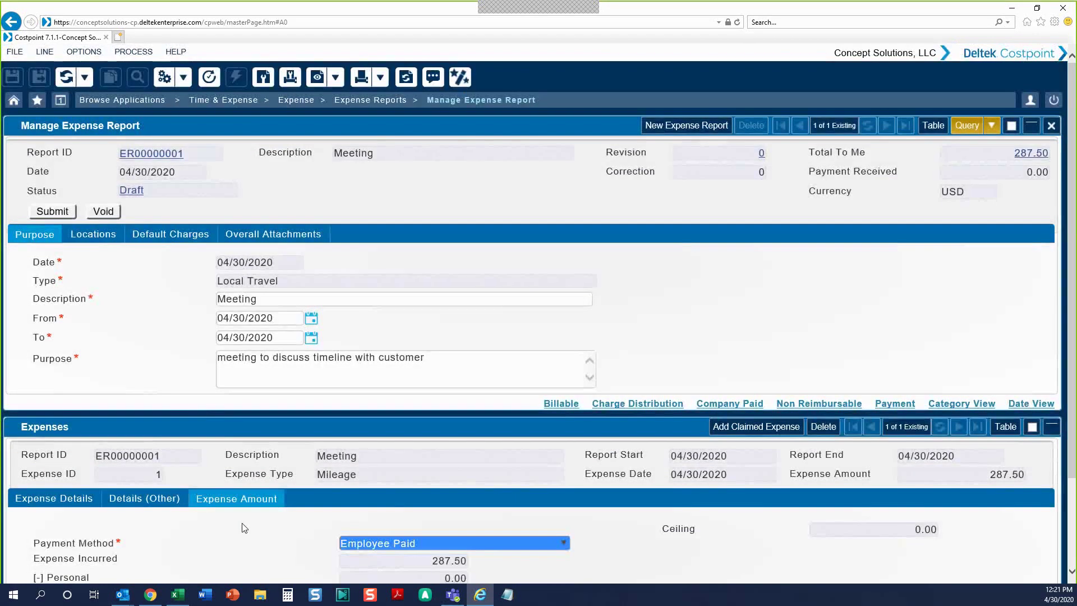
- Add another claimed expense to the report and set its category to Parking
left_click(729, 426)
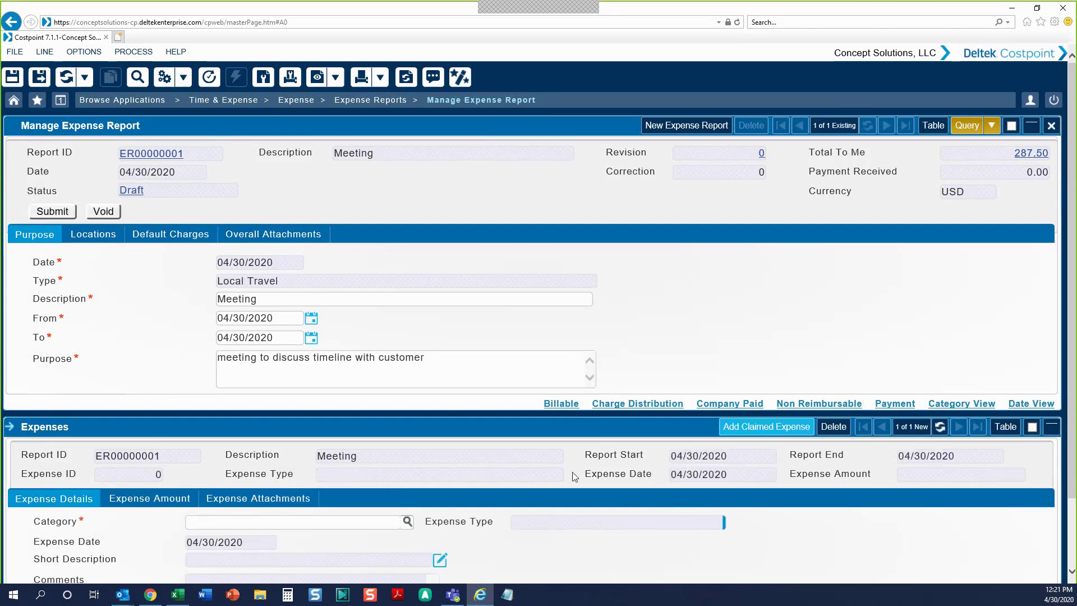
left_click(407, 521)
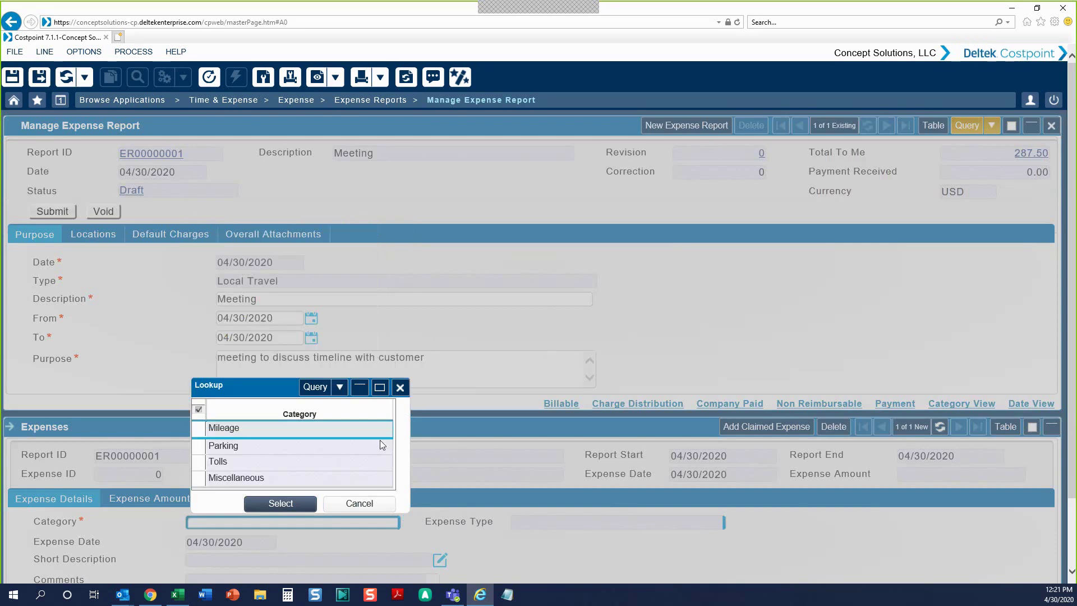
left_click(257, 447)
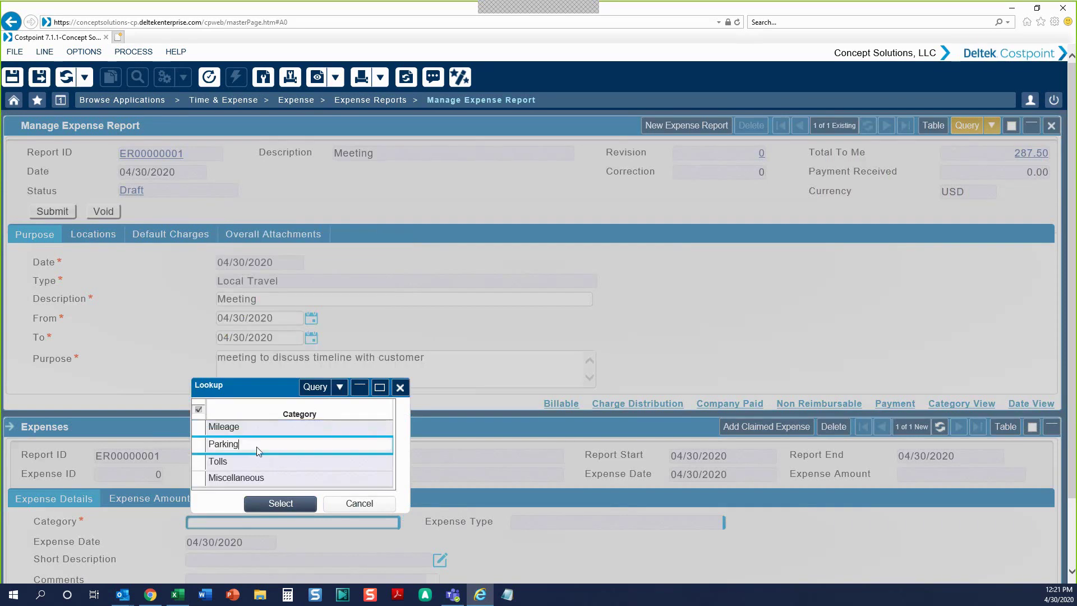
key("Return")
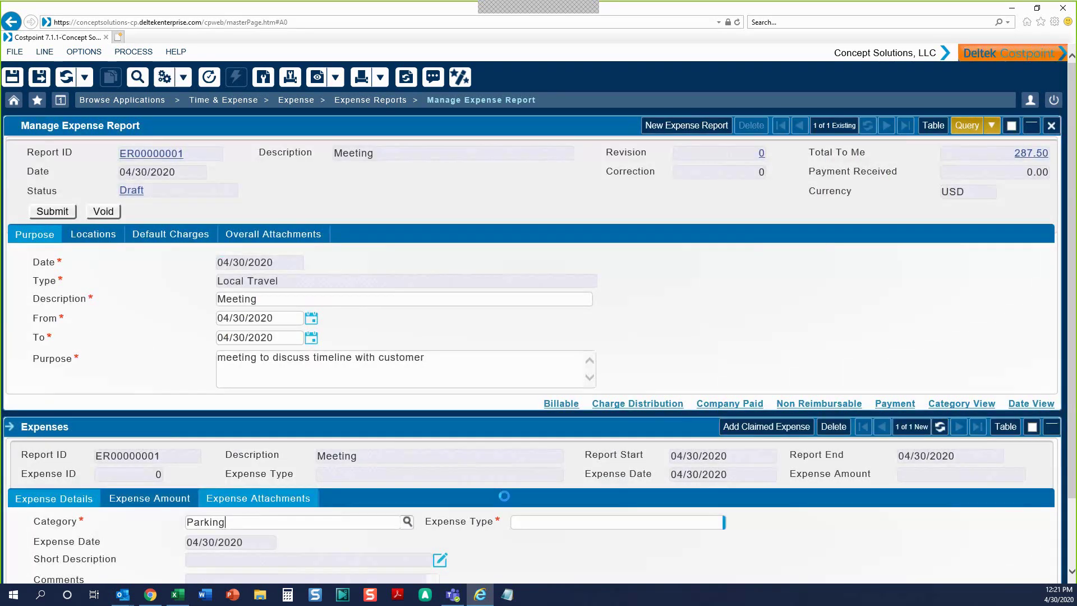
- Set the expense incurred for the parking expense to 4.75 and save the expense report
scroll(504, 496, "down", 2)
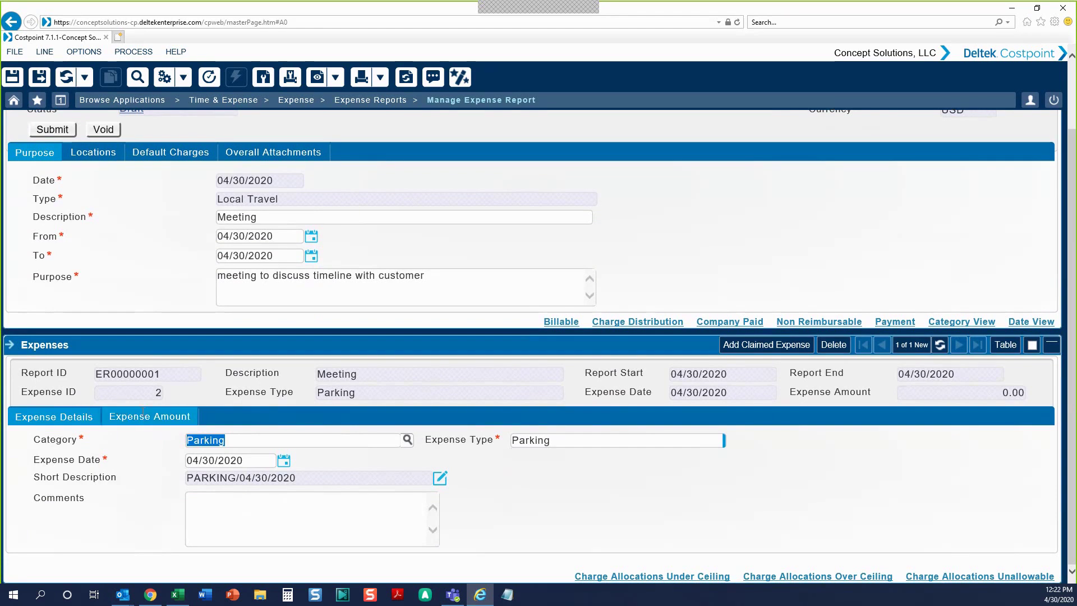
left_click(145, 418)
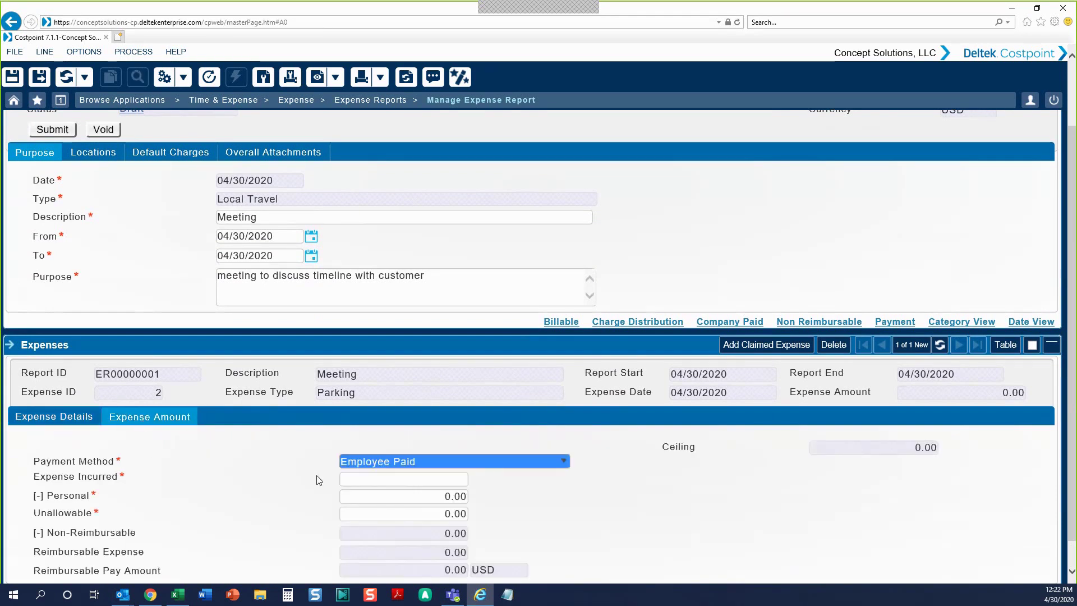
left_click(409, 477)
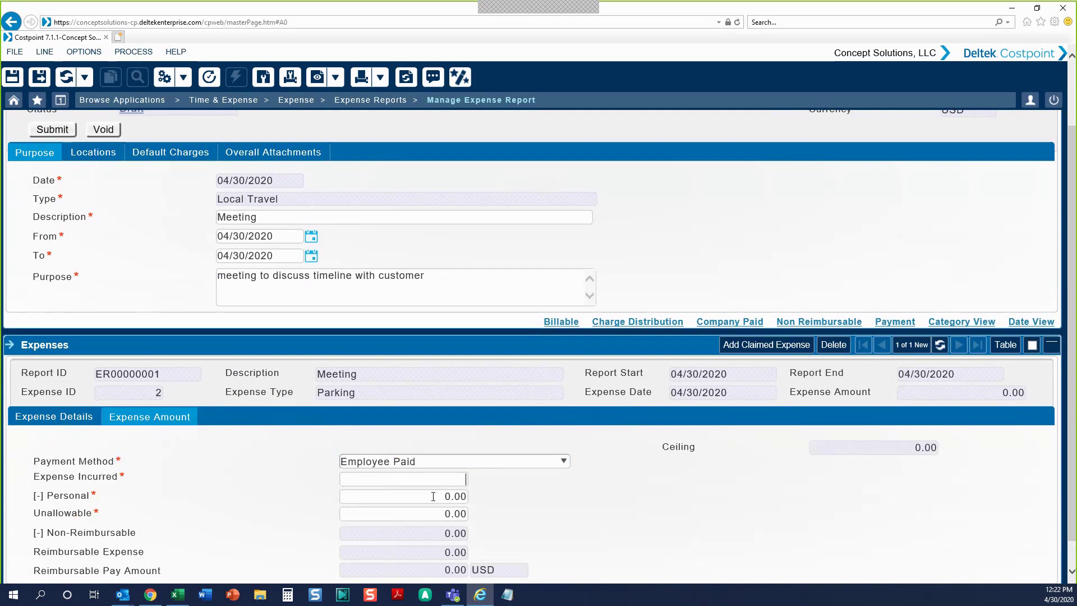
type("4.75")
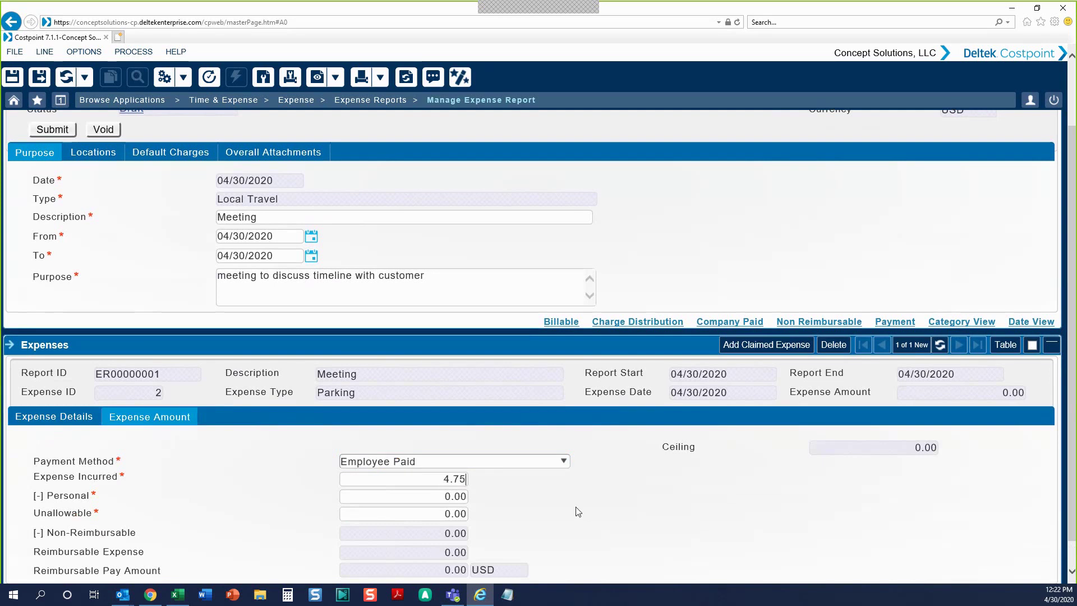
scroll(587, 514, "down", 1)
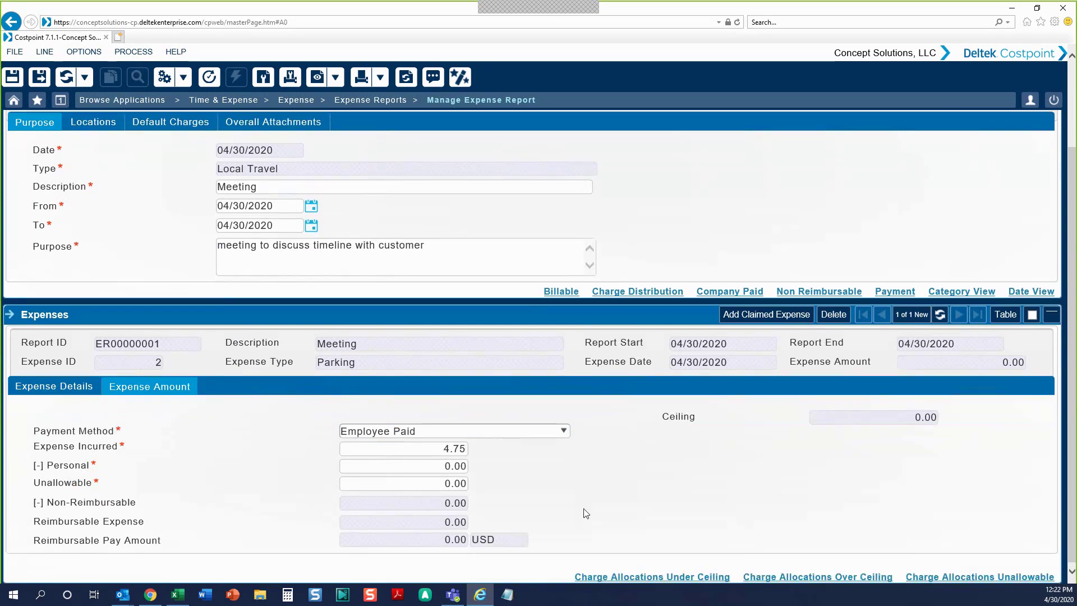
scroll(211, 163, "up", 3)
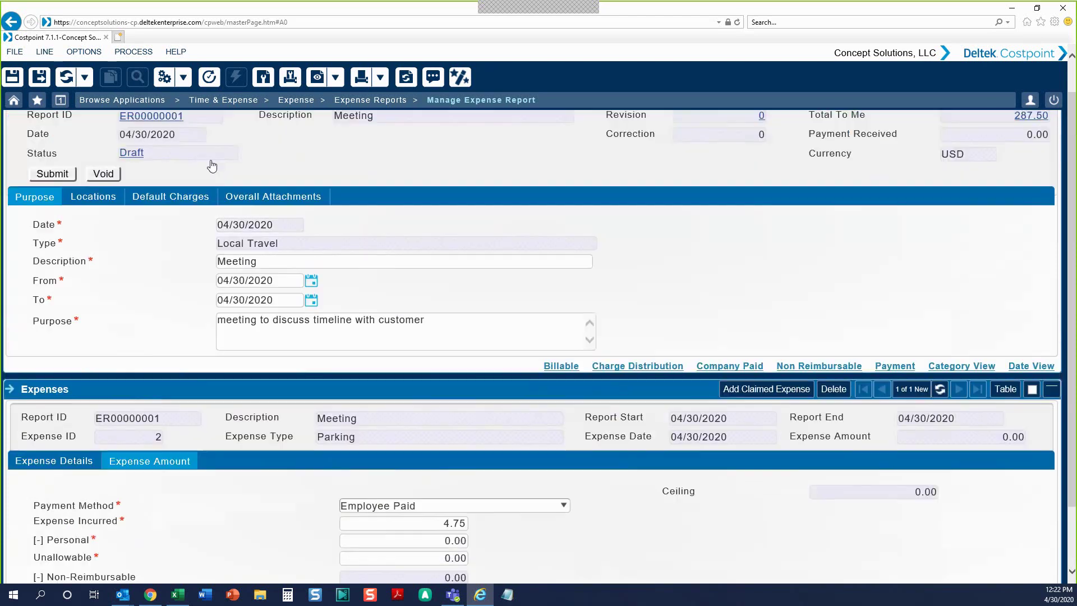
left_click(39, 76)
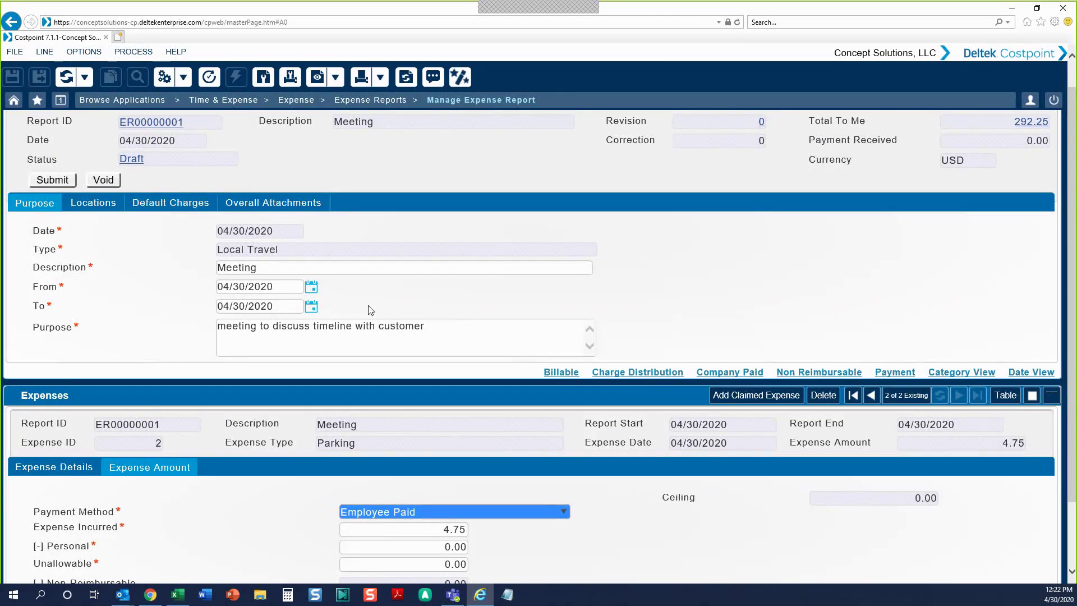
- Create a new expense report and set its type to Long Distance Travel
scroll(740, 185, "up", 1)
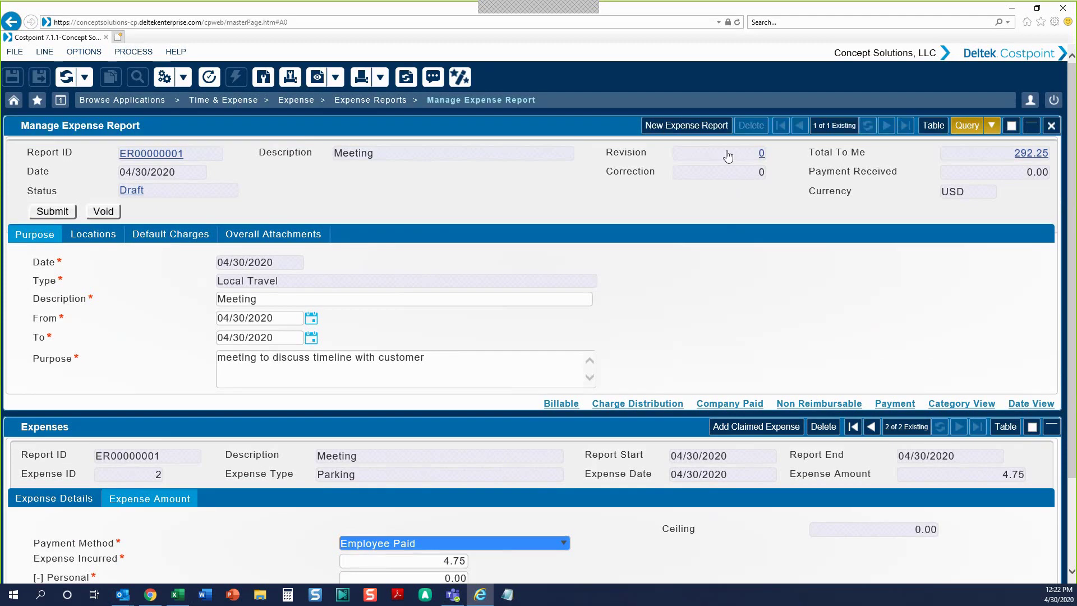
left_click(668, 125)
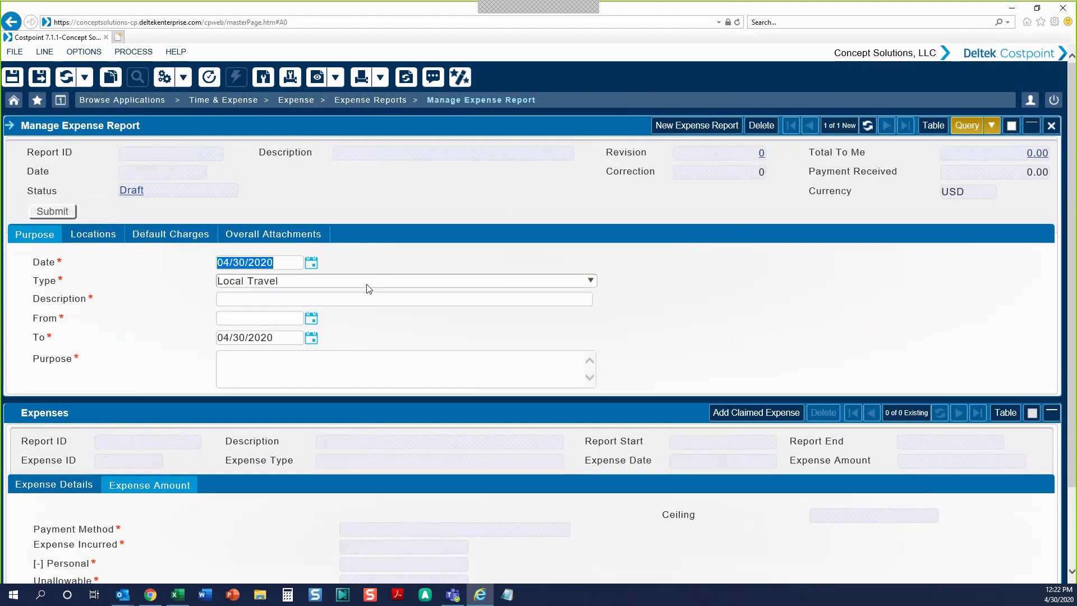
left_click(367, 284)
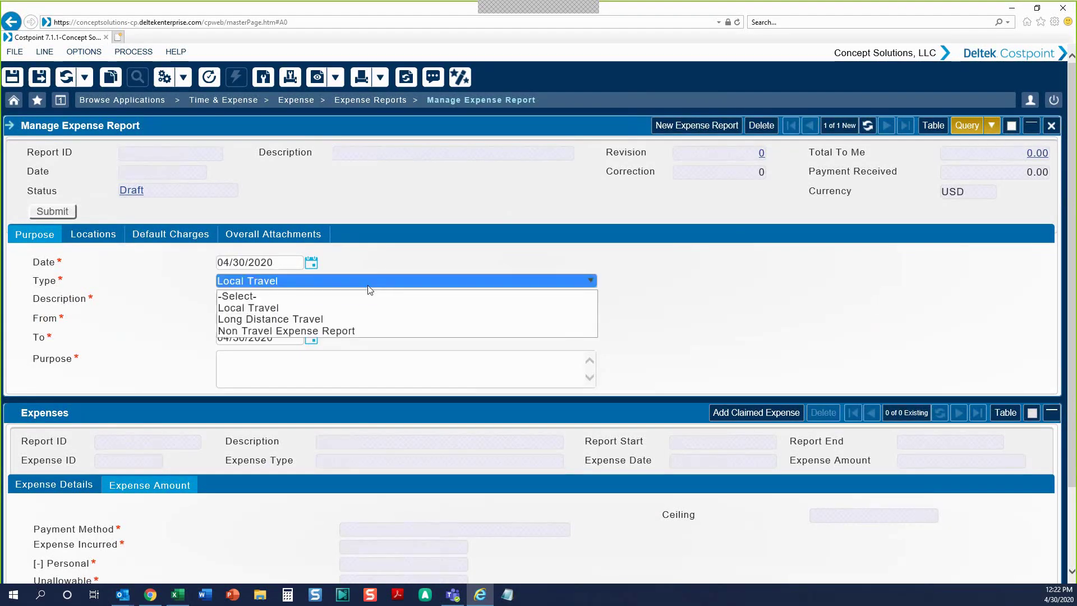
left_click(349, 321)
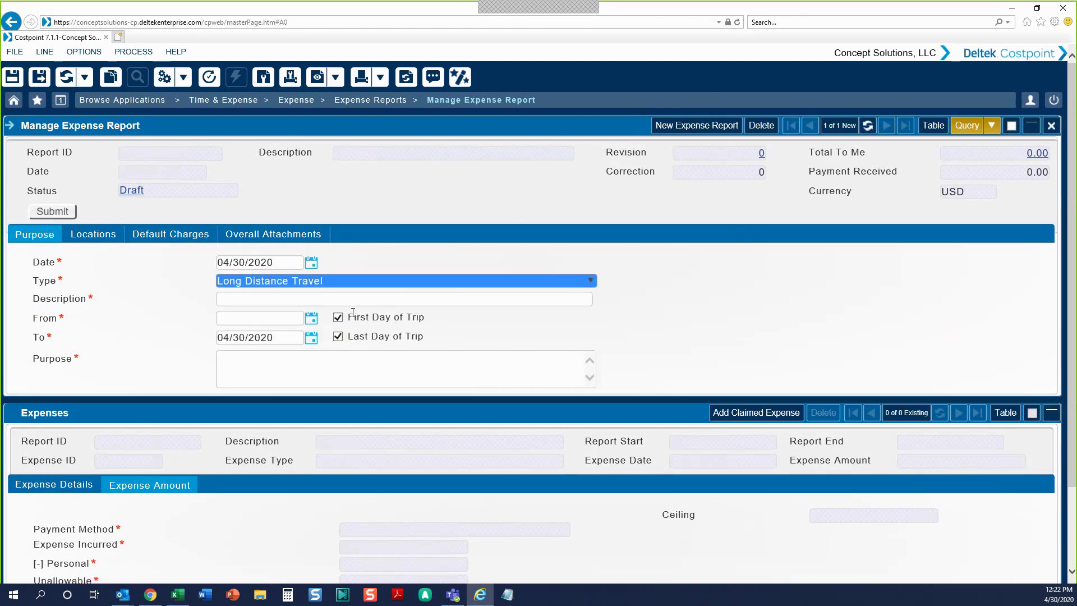
- Set the new report's description to "Travel Request Approval #1234"
left_click(303, 298)
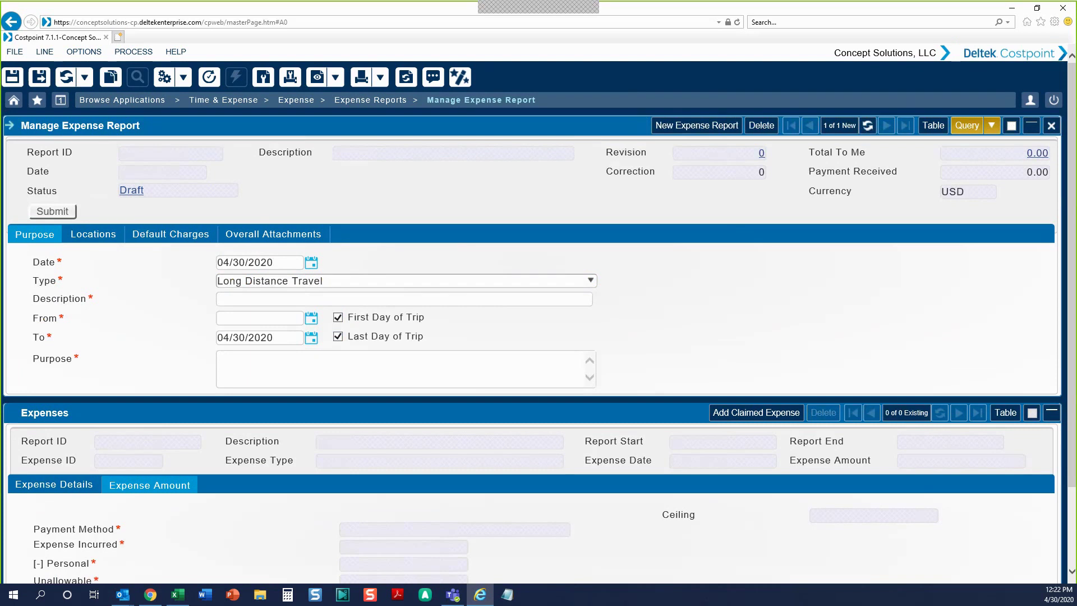
key("alt+Tab")
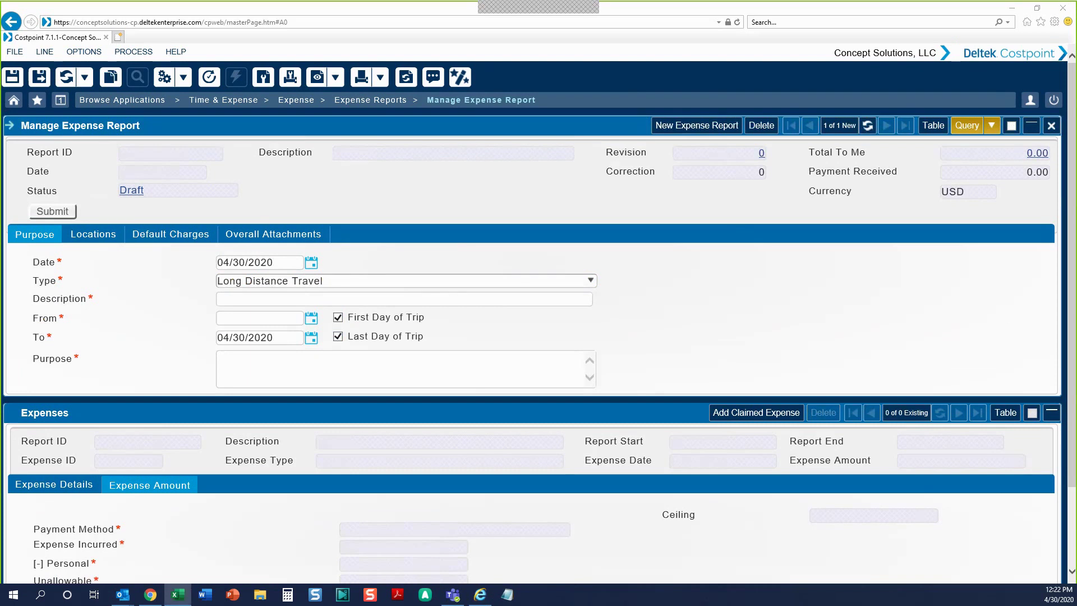
key("alt+Tab")
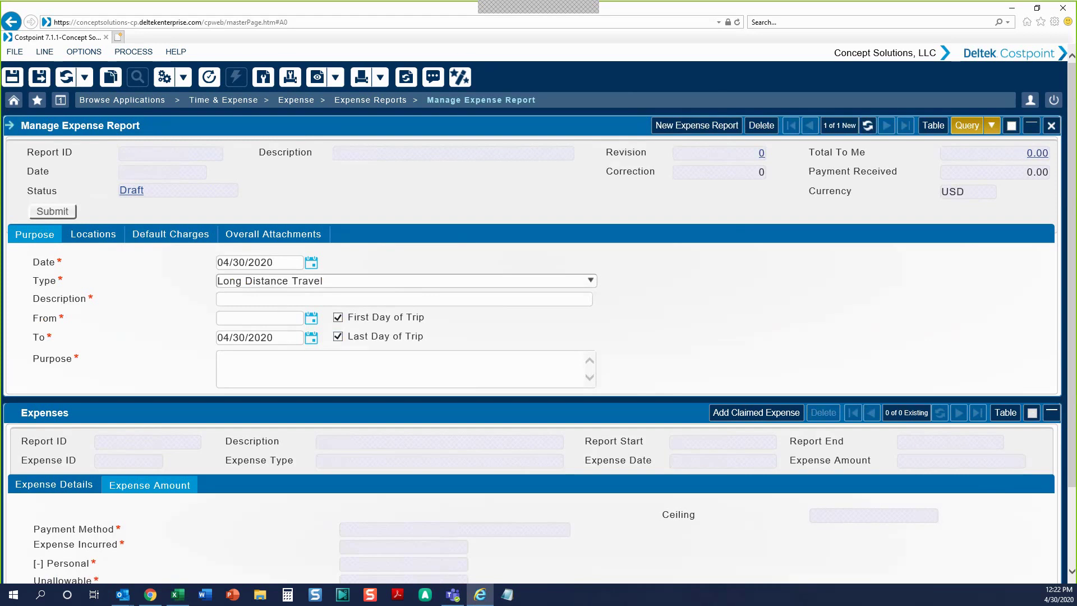
key("alt+Tab")
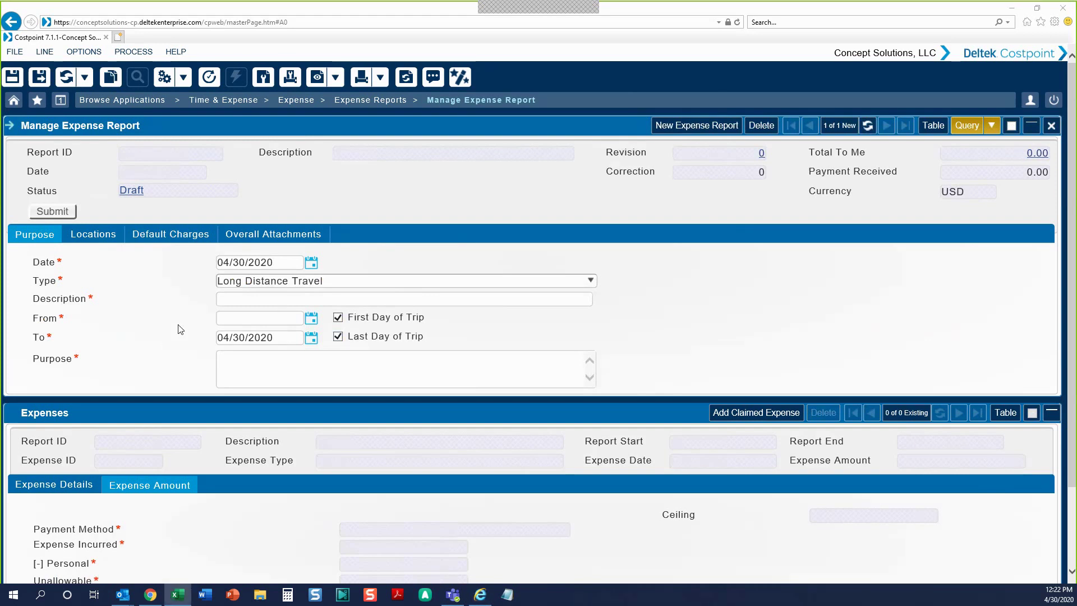
left_click(259, 295)
type("Travel Request Approval #1234")
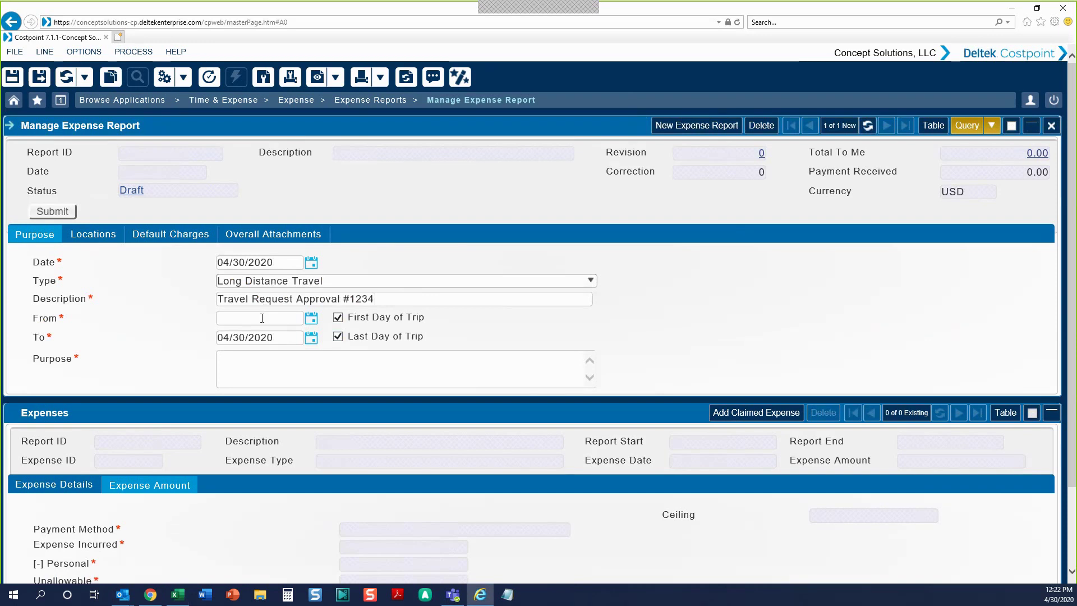
- Set the trip's start date to 04/20/2020 and its end date to 04/24/2020
left_click(262, 318)
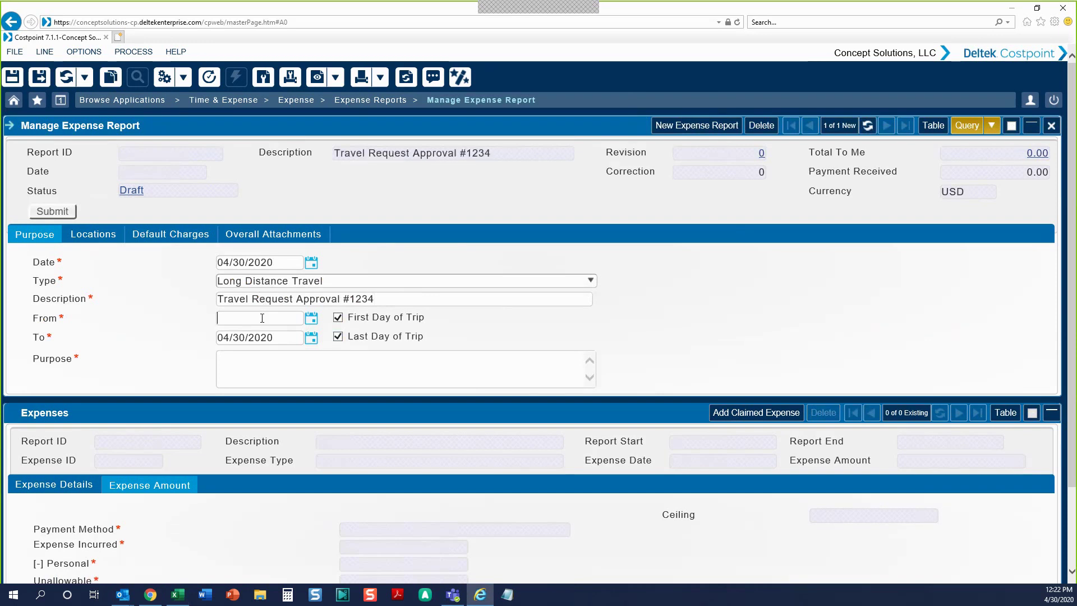
left_click(313, 323)
left_click(212, 425)
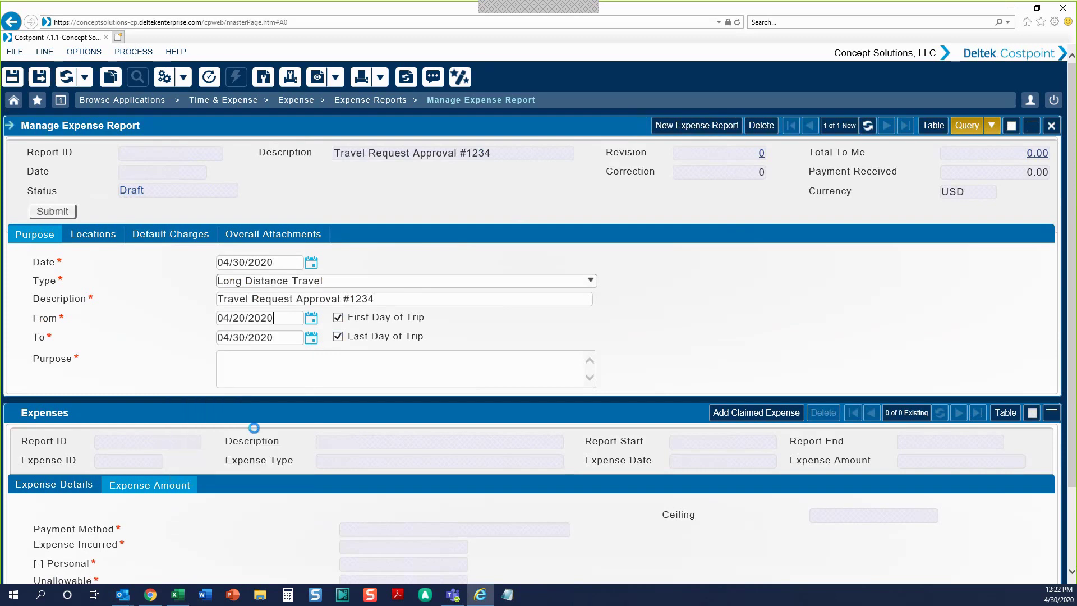
left_click(311, 338)
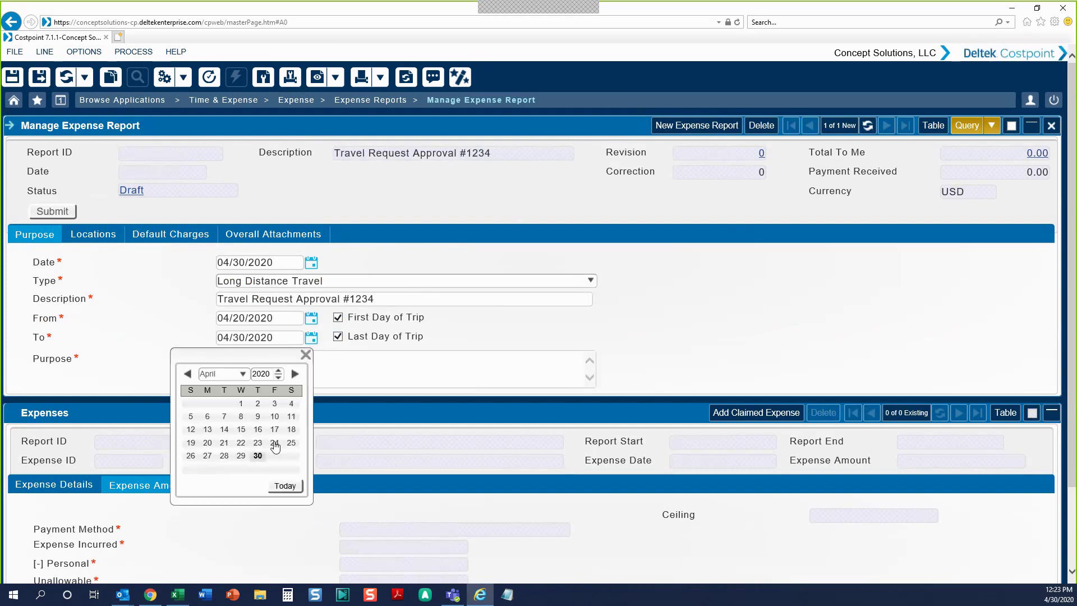
left_click(275, 443)
- Enter "Effort Relocating Servers for FAA HQ" as the purpose of the expense report
left_click(287, 366)
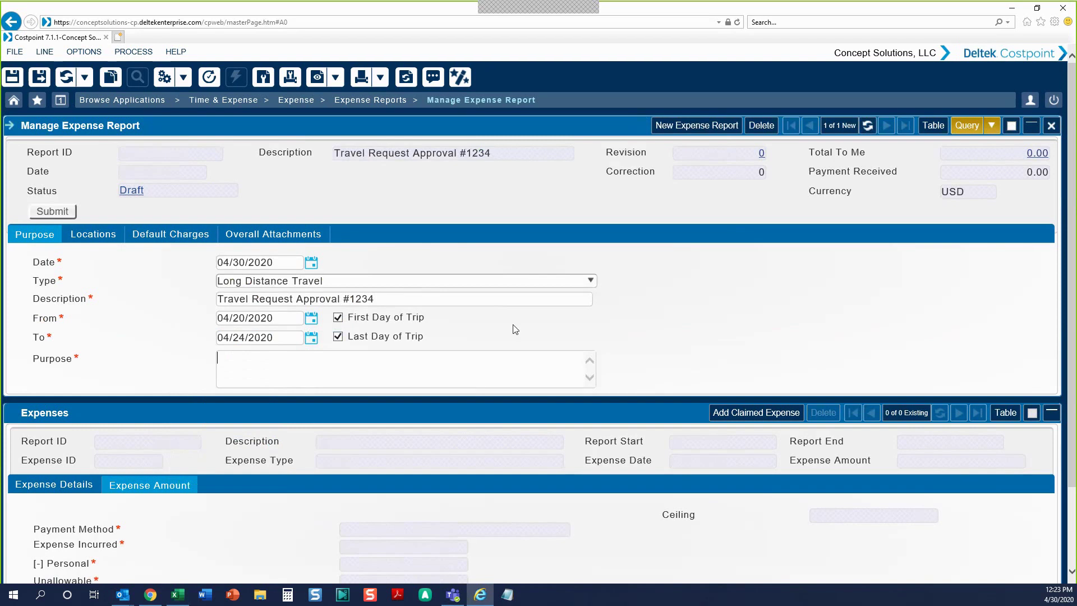
key("alt+Tab")
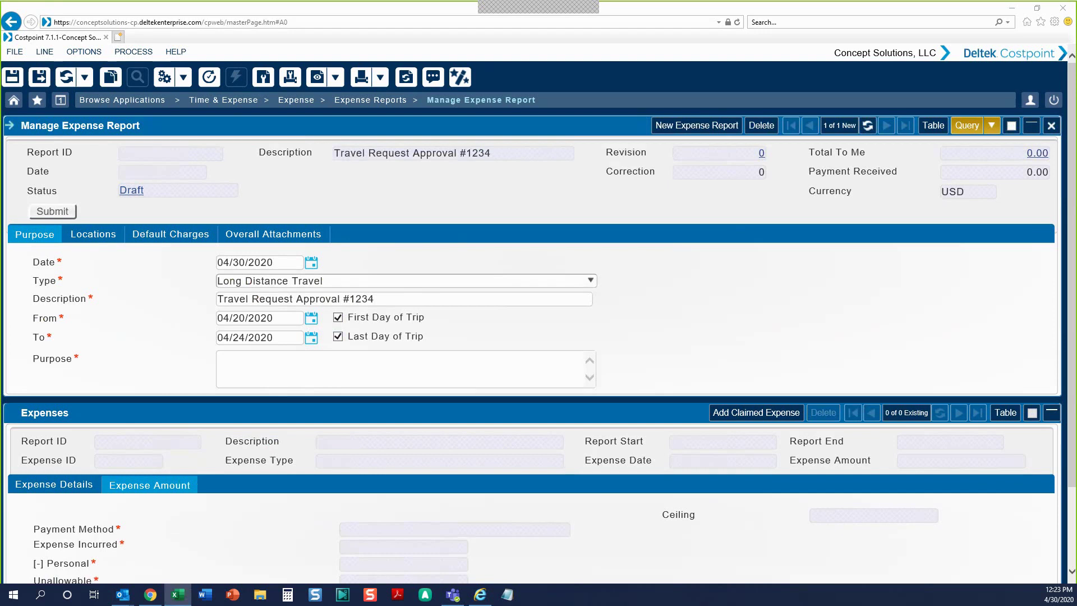
left_click(262, 360)
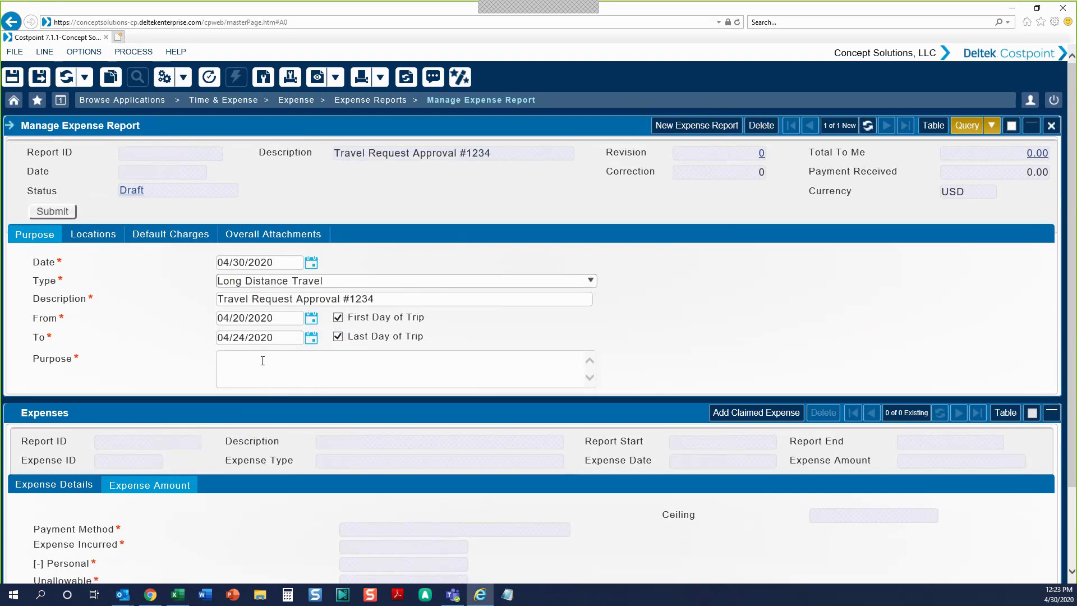
type("Effort Relocating Servers for FAA HQ")
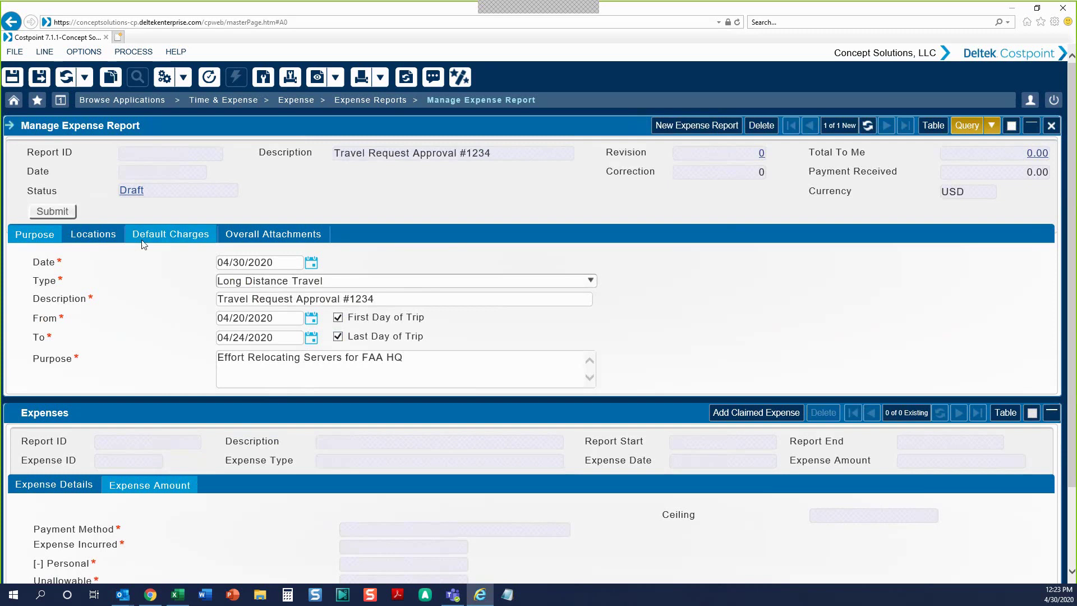
- Start adding a location to the travel report and choose DISTRICT OF COLUMBIA as its state
left_click(104, 237)
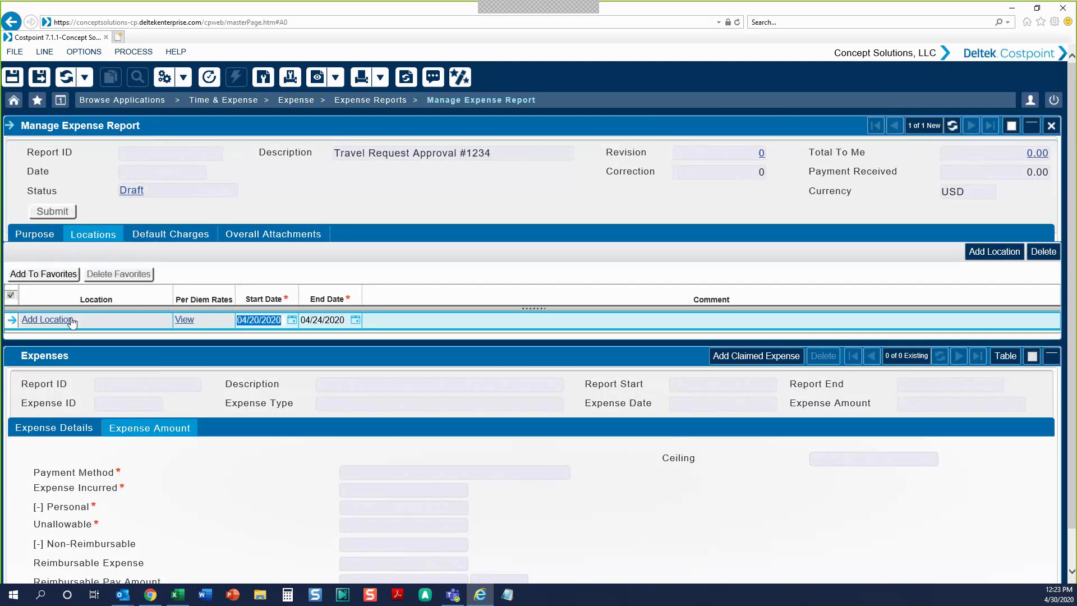
left_click(63, 320)
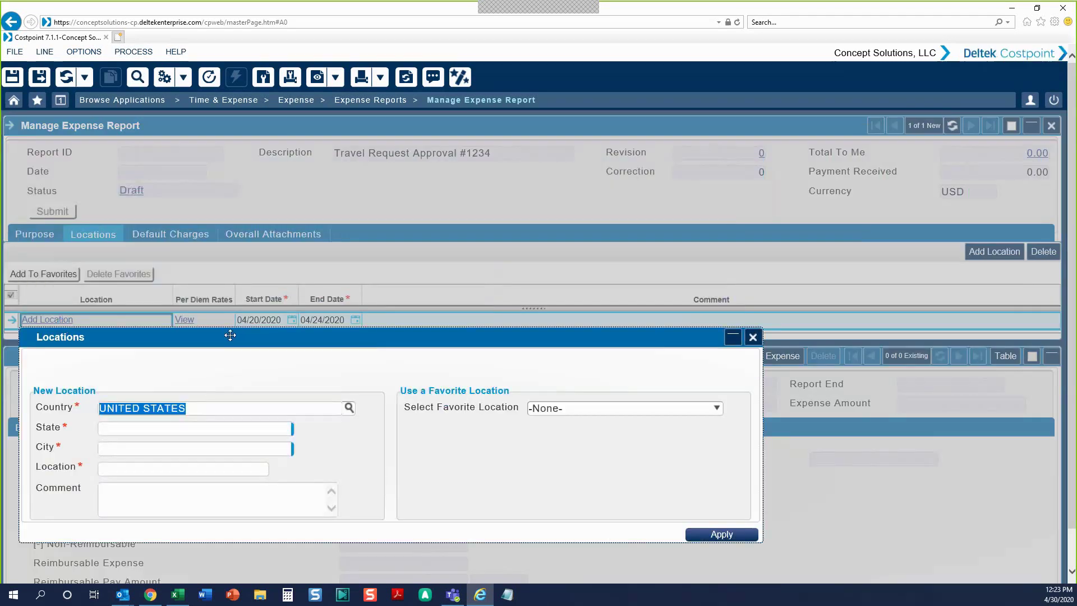
left_click_drag(228, 335, 308, 294)
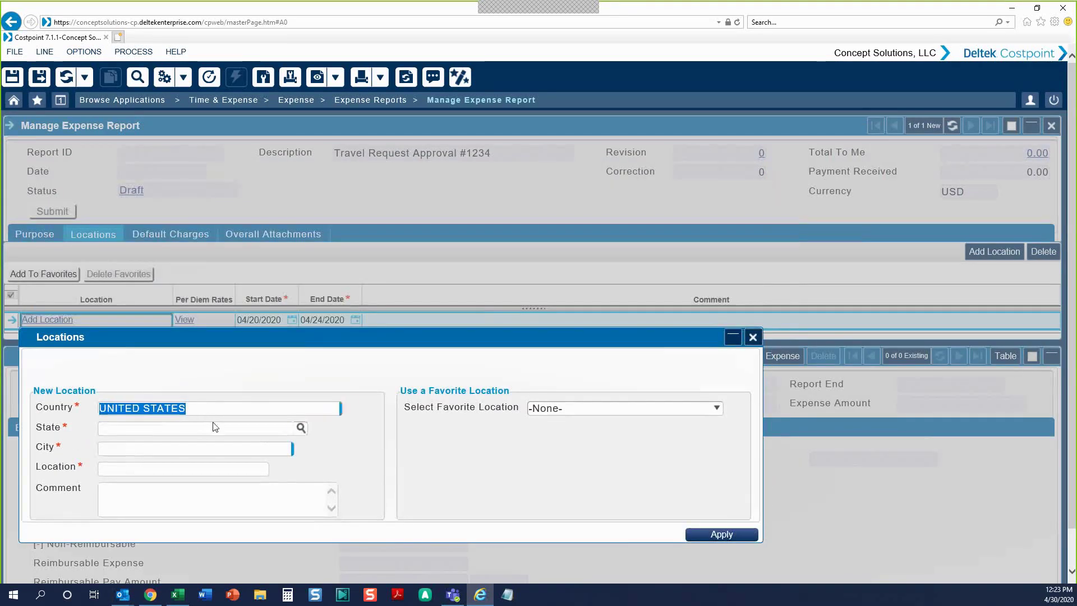
left_click(291, 429)
left_click(299, 428)
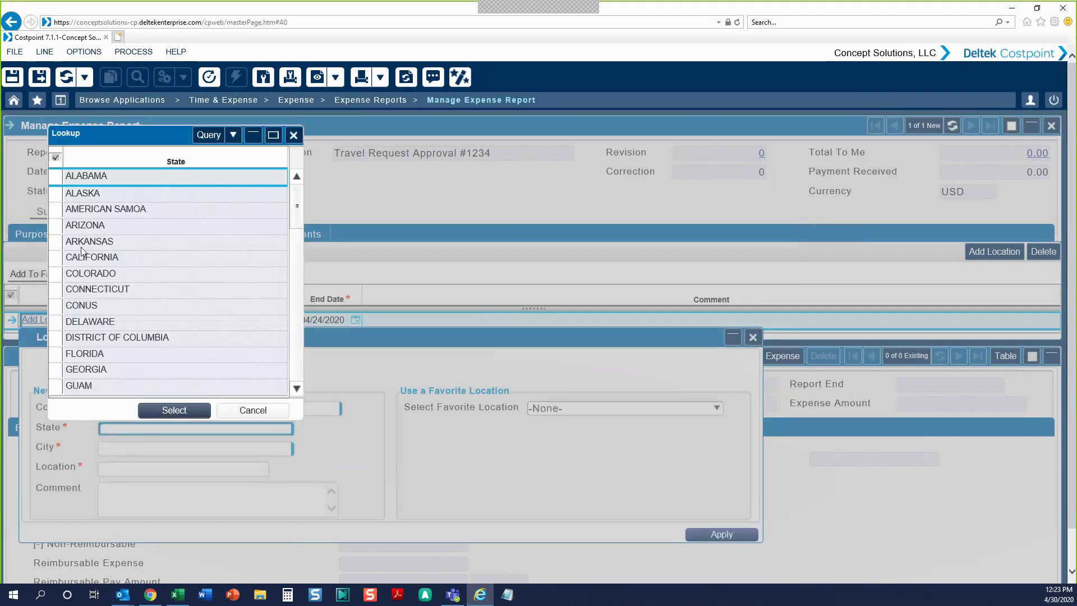
left_click(63, 288)
left_click(64, 337)
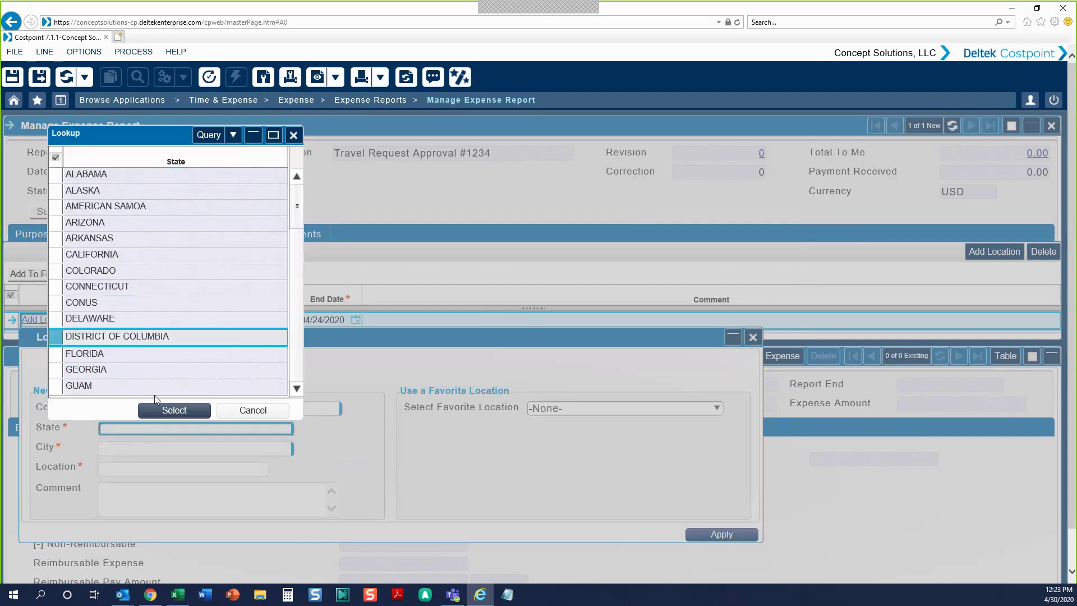
left_click(168, 410)
- Choose DISTRICT OF COLUMBIA as the location's city and apply the location to the report
left_click(177, 448)
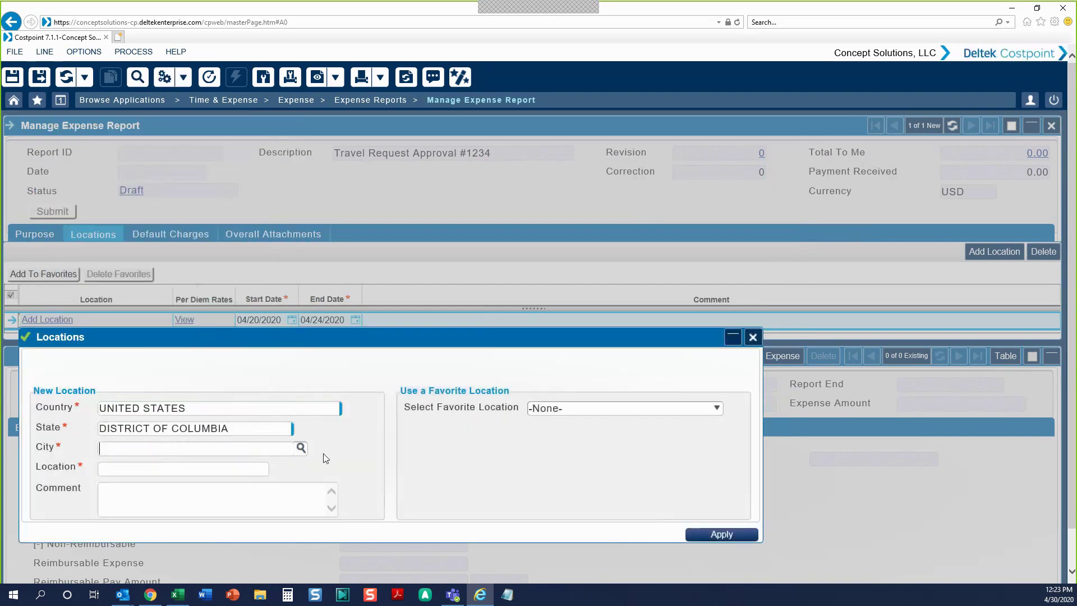
left_click(299, 449)
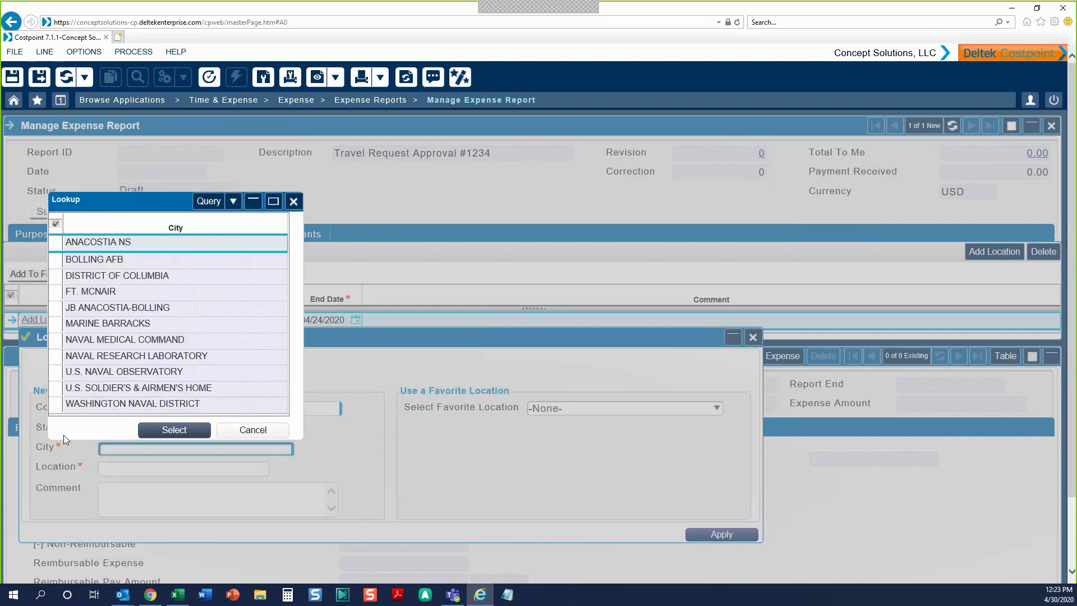
left_click(59, 277)
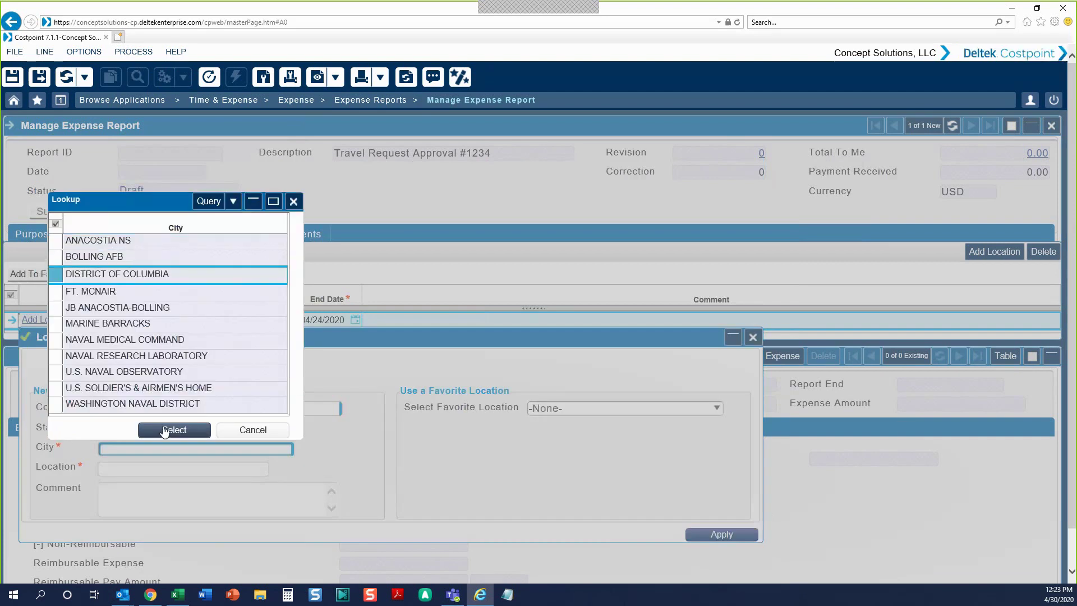
left_click(168, 430)
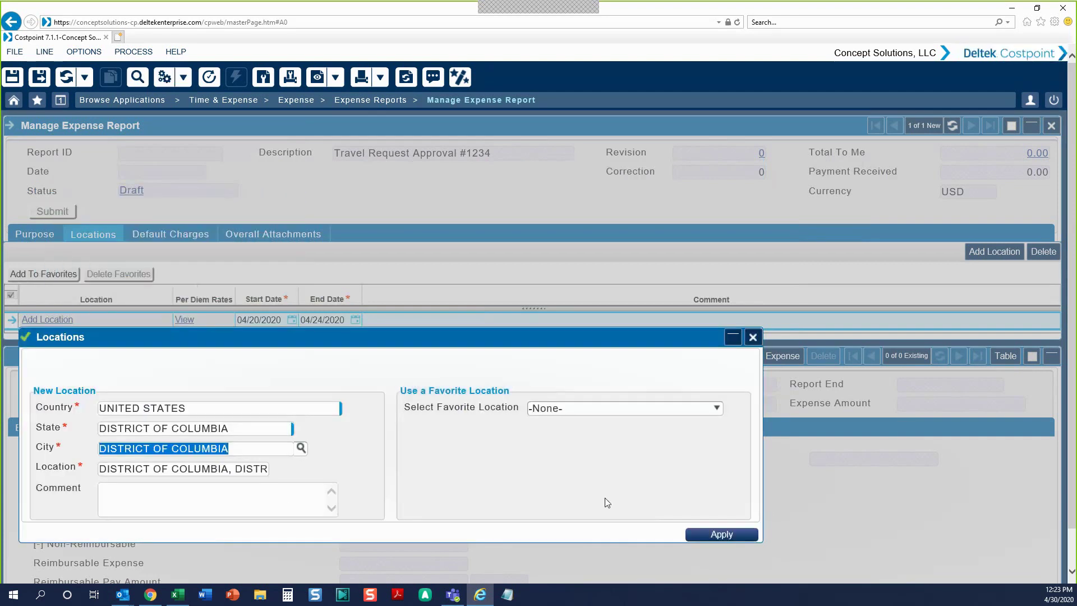
left_click(724, 535)
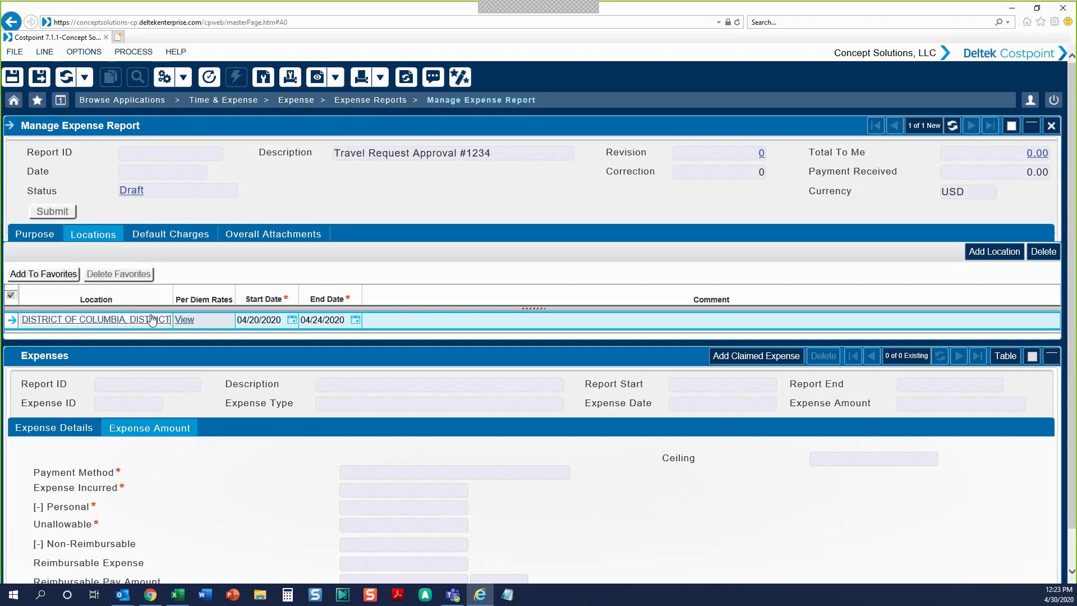
- Assign the Kessel Run project CSC045.00.0001 as the report's default charge and save the report
left_click(178, 238)
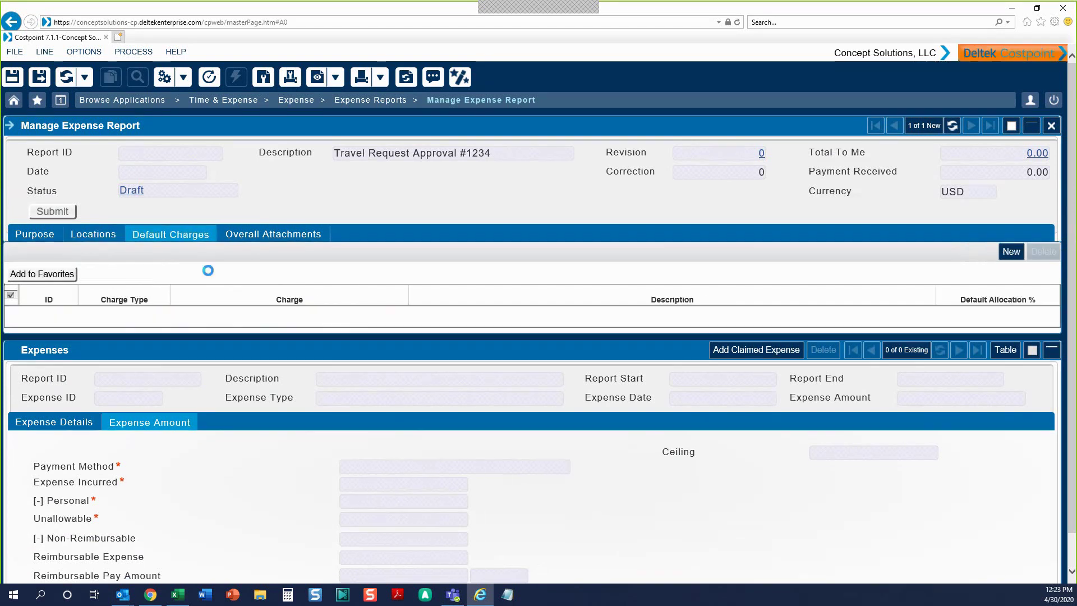
left_click(364, 319)
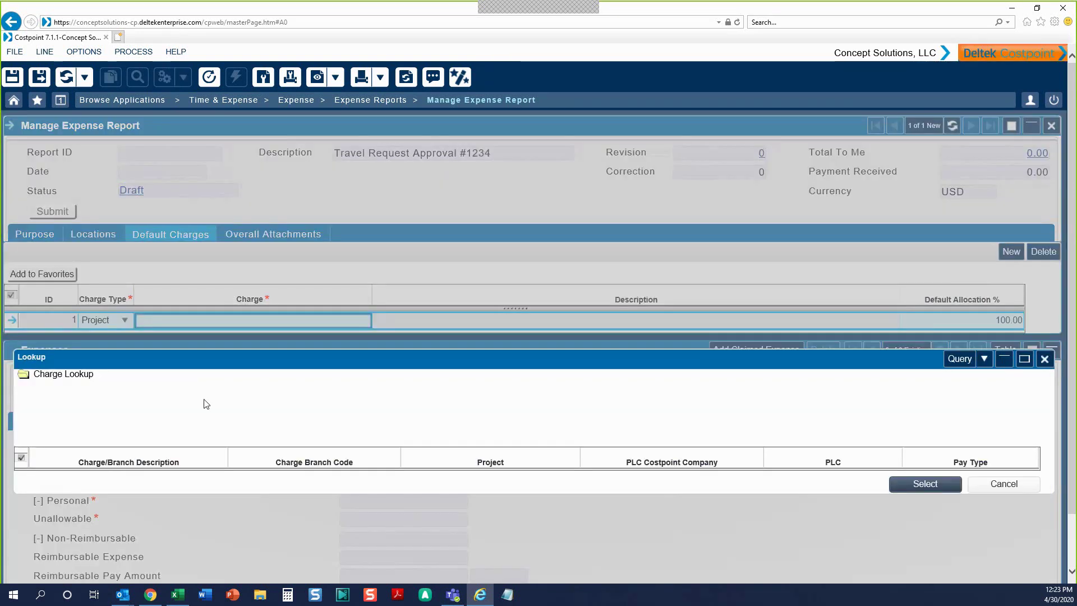
left_click(22, 475)
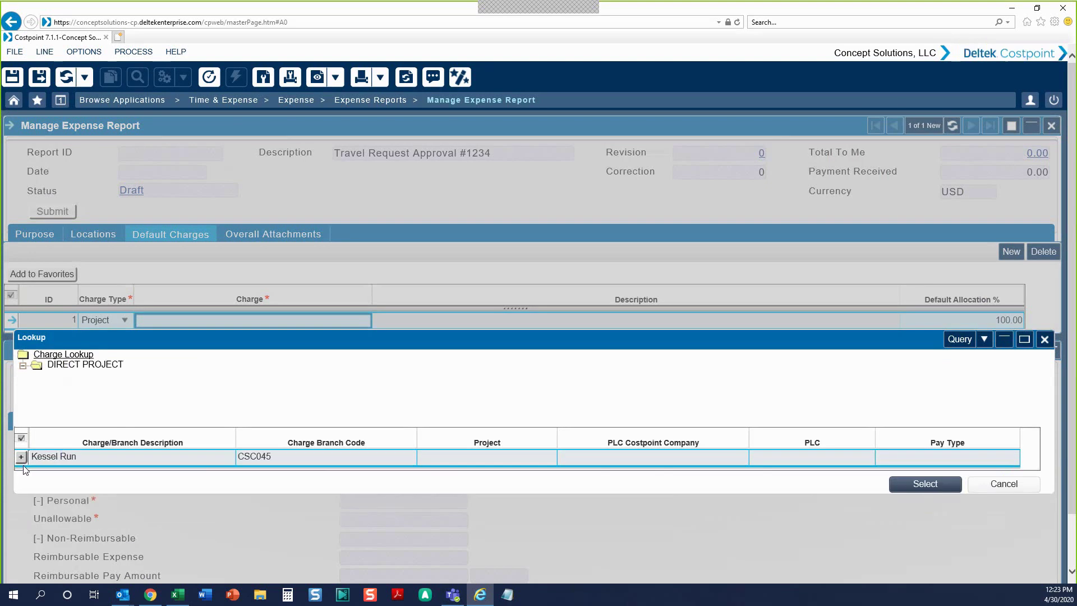
left_click(23, 458)
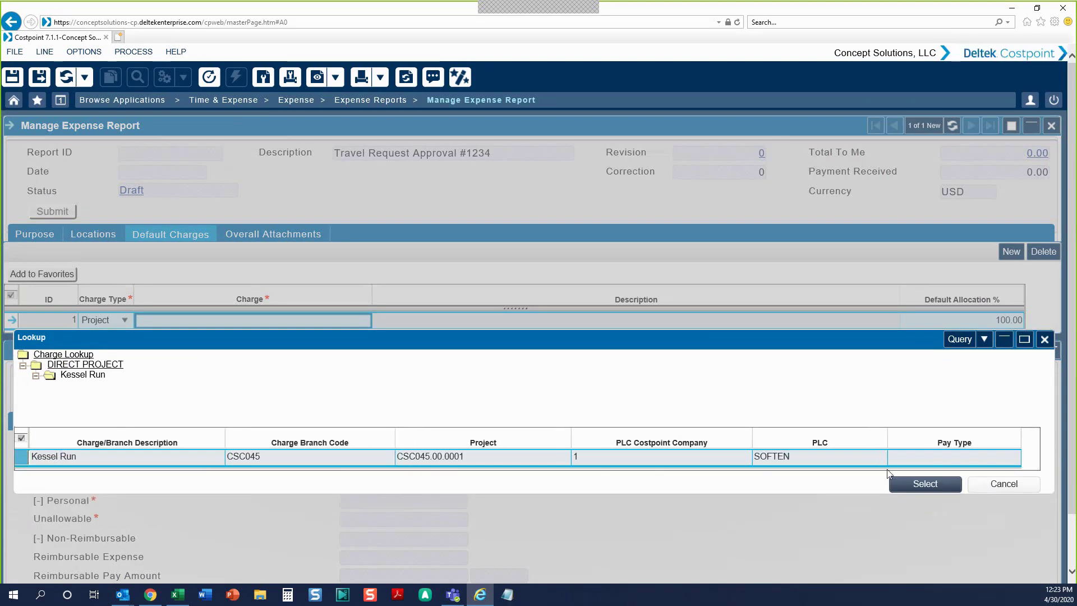
left_click(903, 485)
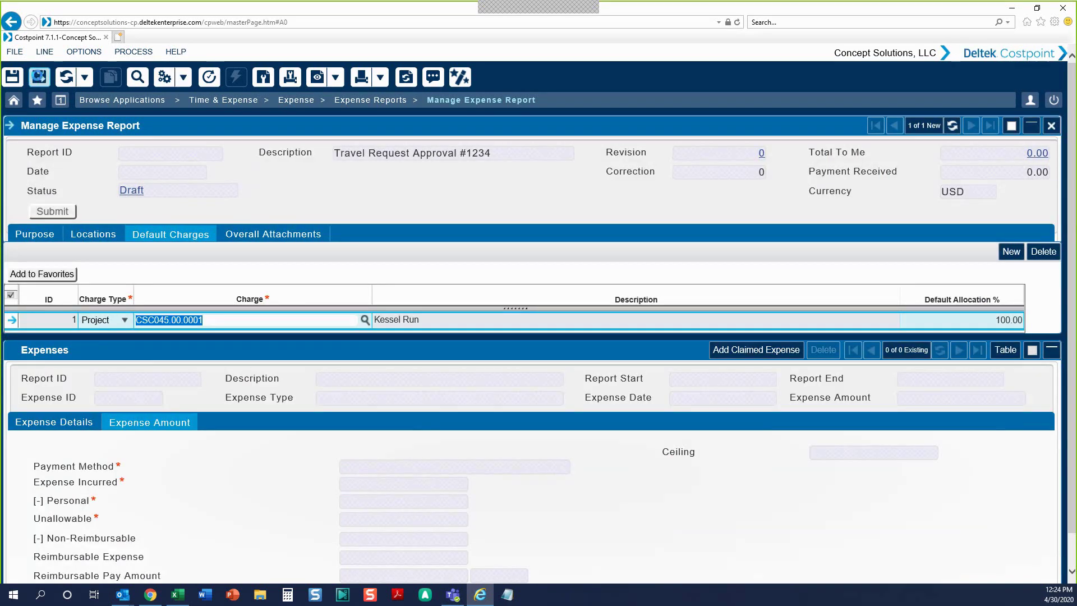
left_click(39, 77)
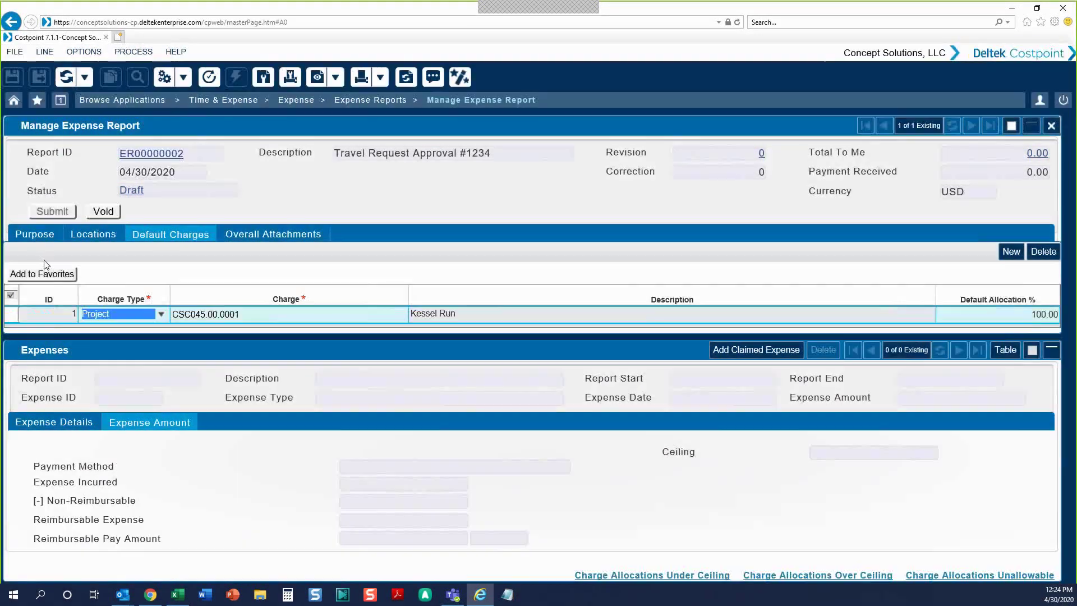
- Add a claimed expense to the saved travel report and set its category to Meals
left_click(93, 234)
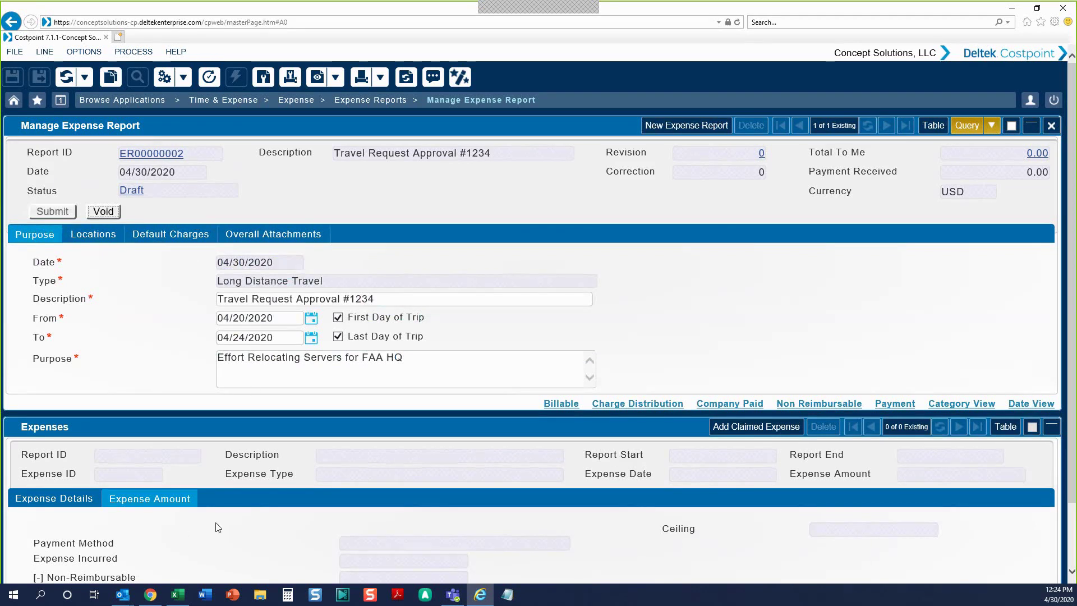
scroll(415, 514, "down", 2)
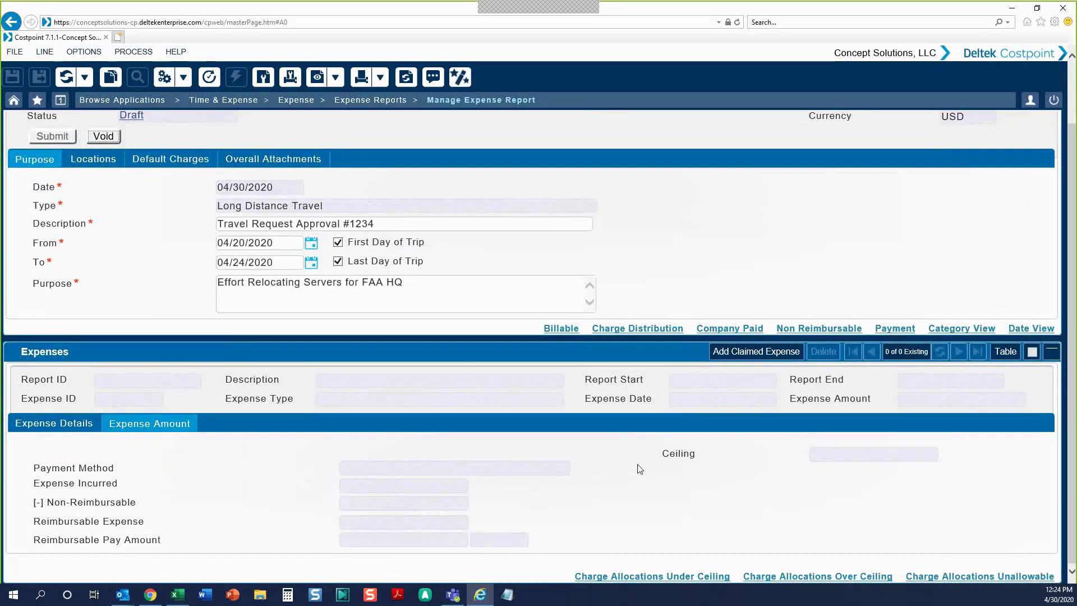
left_click(766, 351)
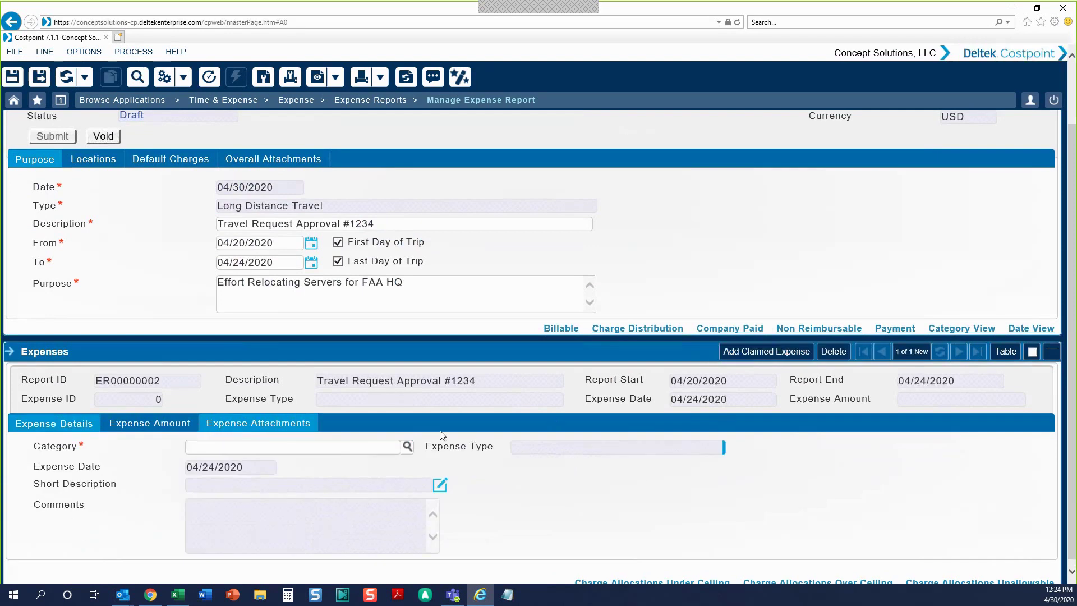
left_click(407, 447)
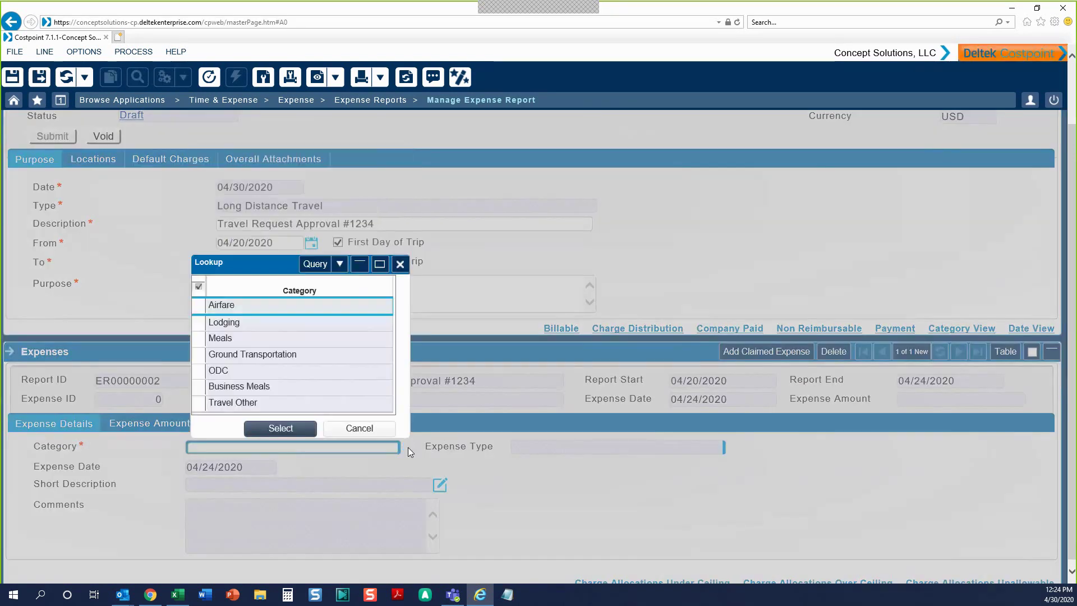
left_click_drag(275, 264, 378, 243)
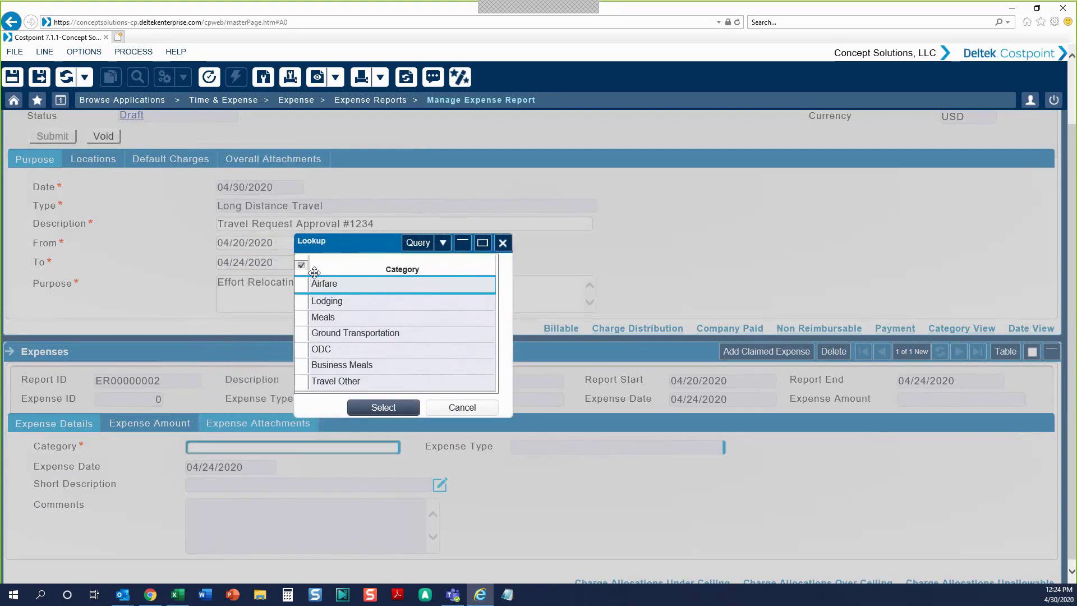
left_click(312, 317)
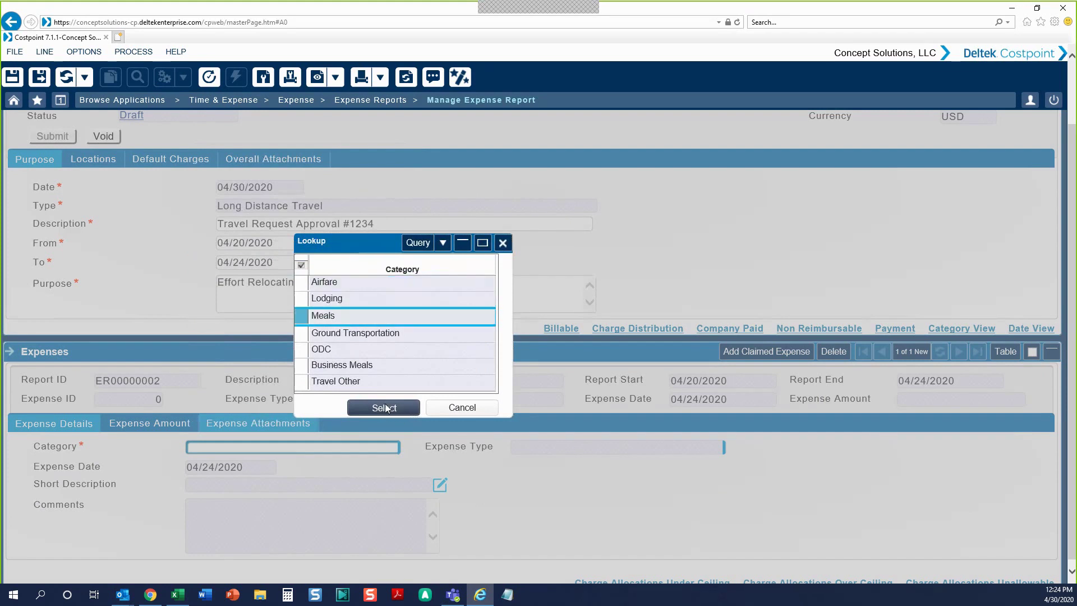
left_click(385, 408)
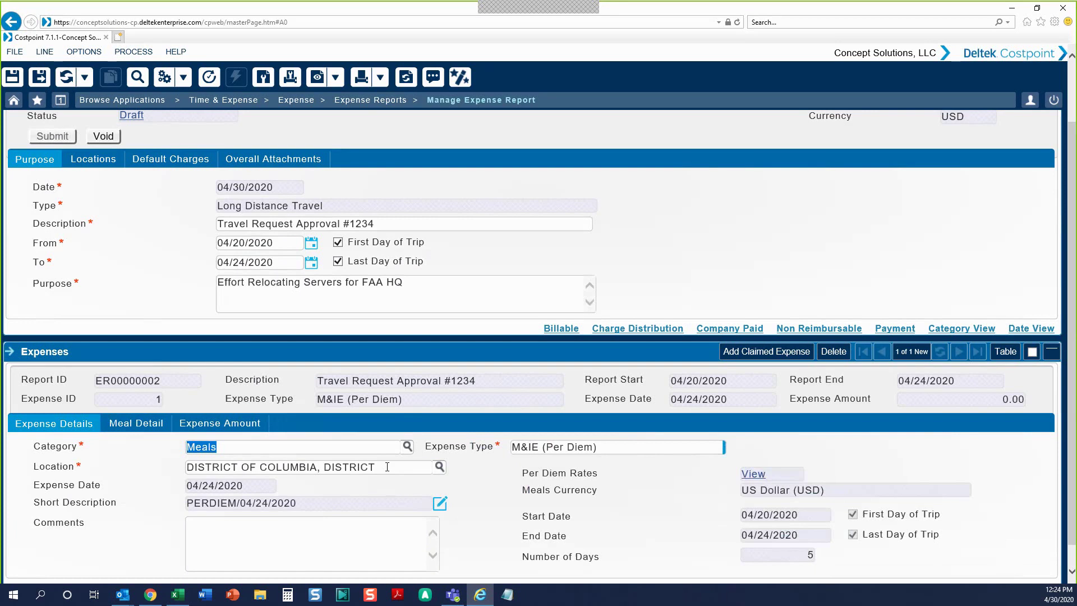
- In the per diem expense's meal details, exclude lunch on 04/21/2020 and include it again
key("Tab")
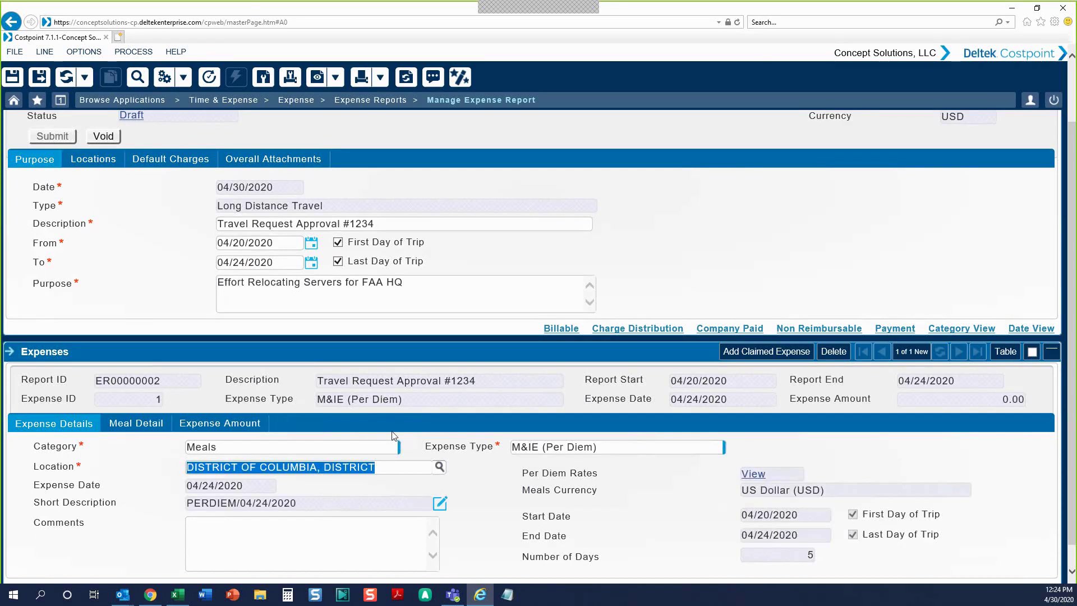
scroll(478, 502, "down", 1)
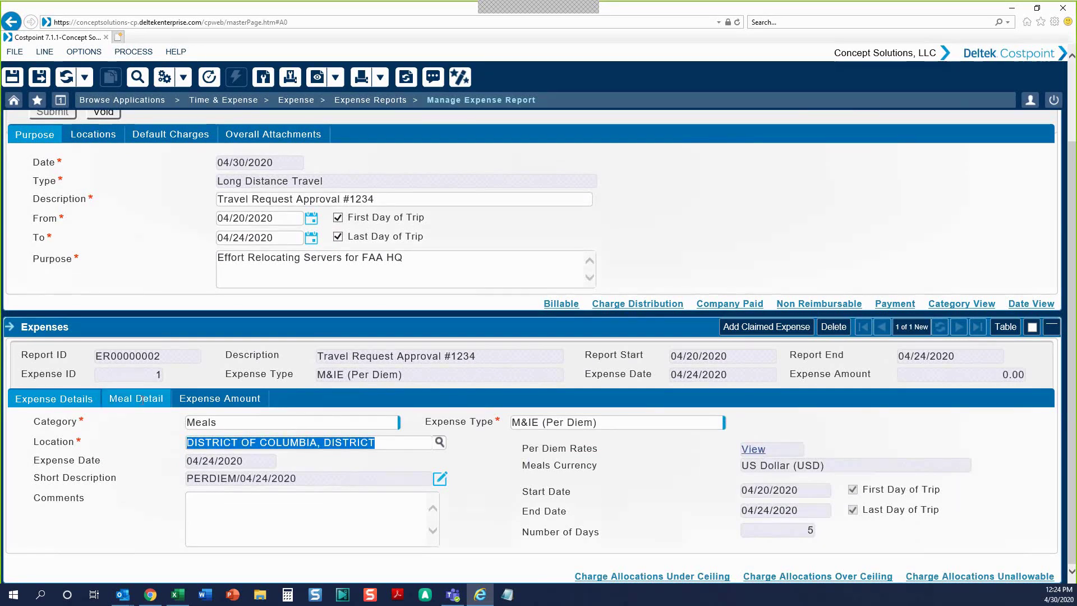
left_click(121, 399)
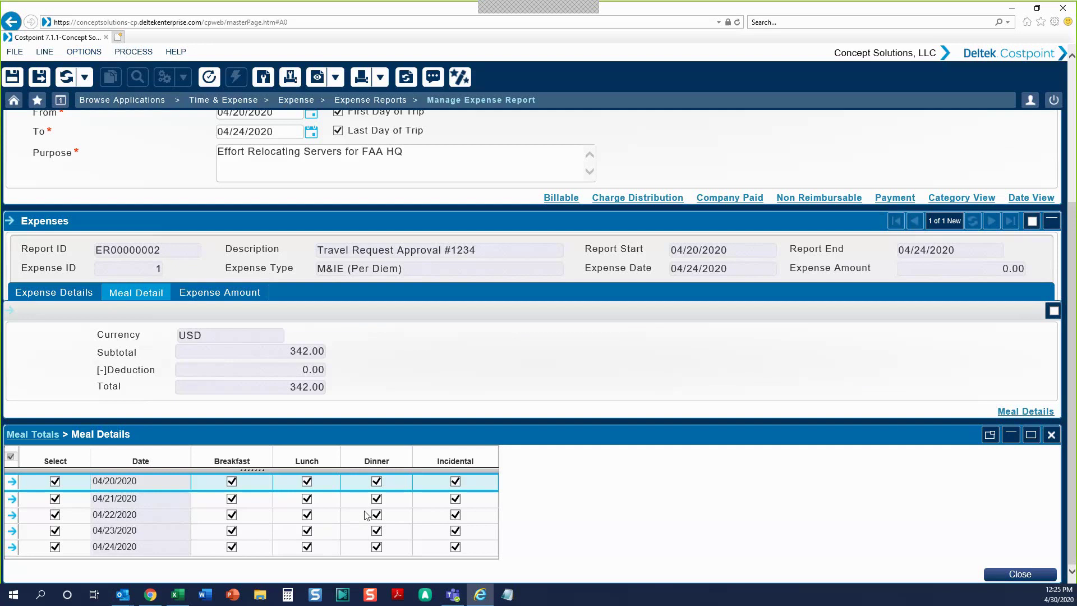
left_click(307, 498)
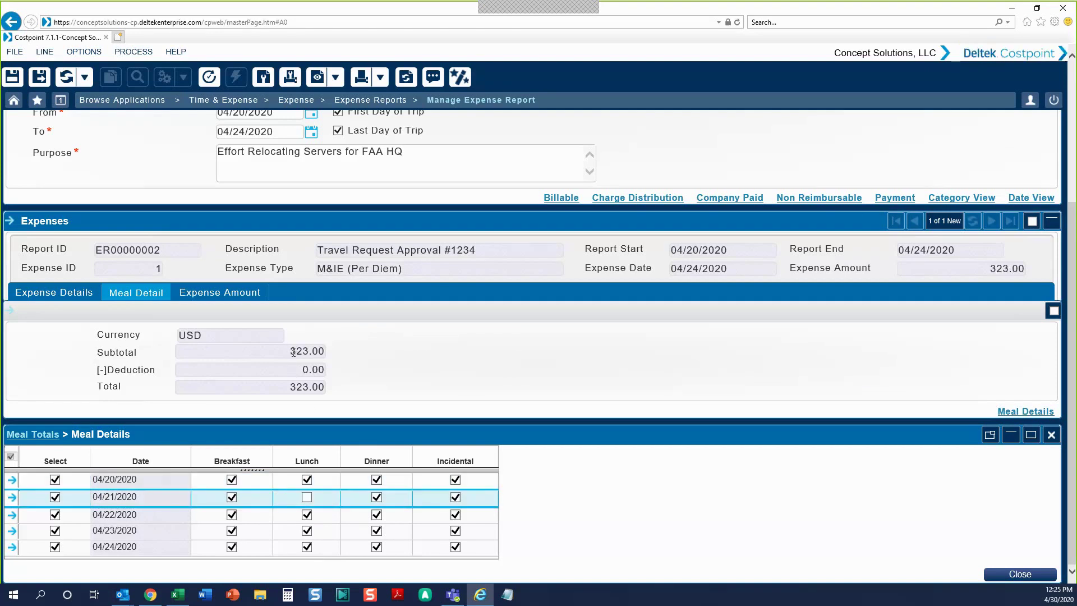
left_click(307, 498)
- Review the trip's start and end dates, the meal subtotal and the incurred amount of the per diem expense
scroll(315, 369, "up", 3)
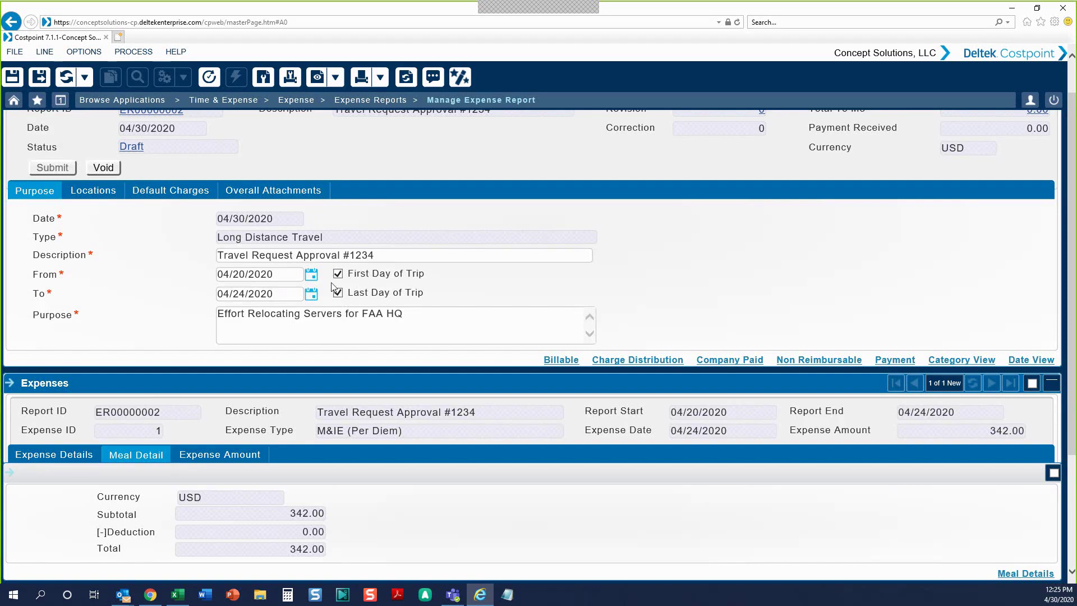
left_click(284, 274)
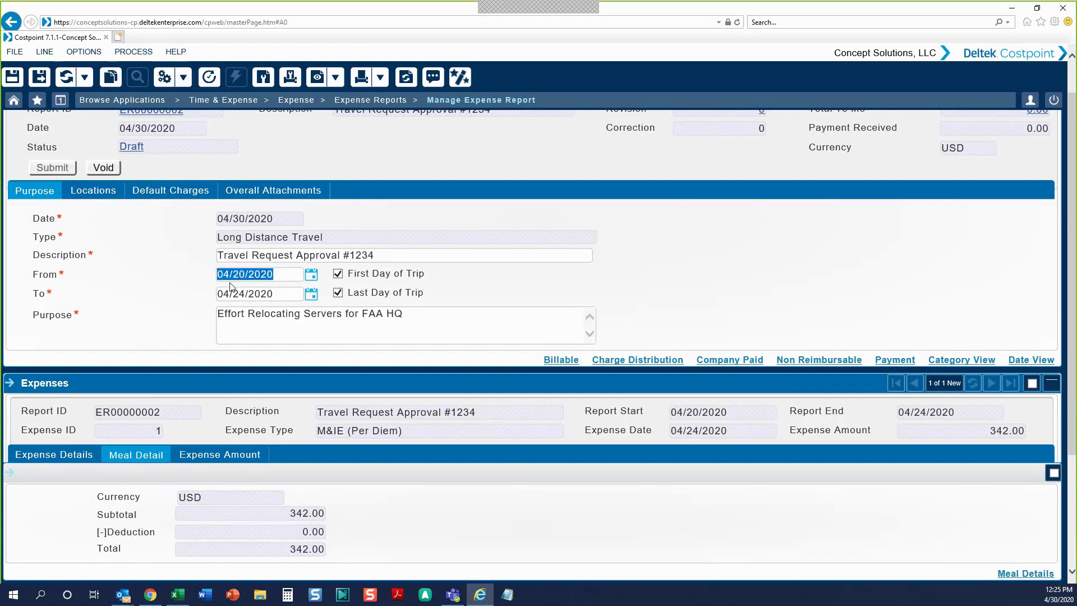
left_click_drag(275, 293, 216, 294)
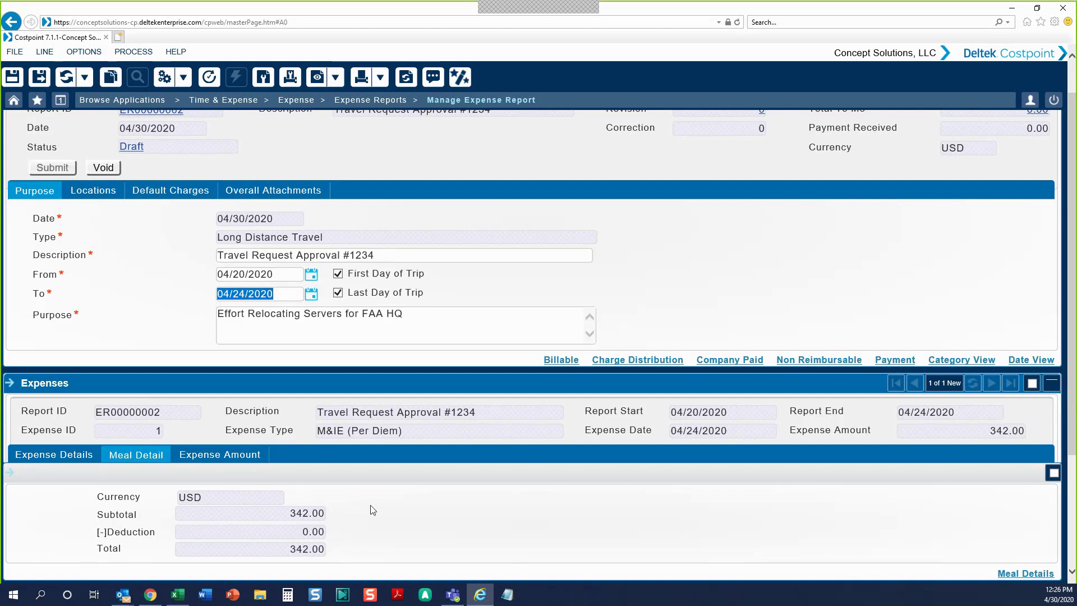
scroll(359, 393, "down", 3)
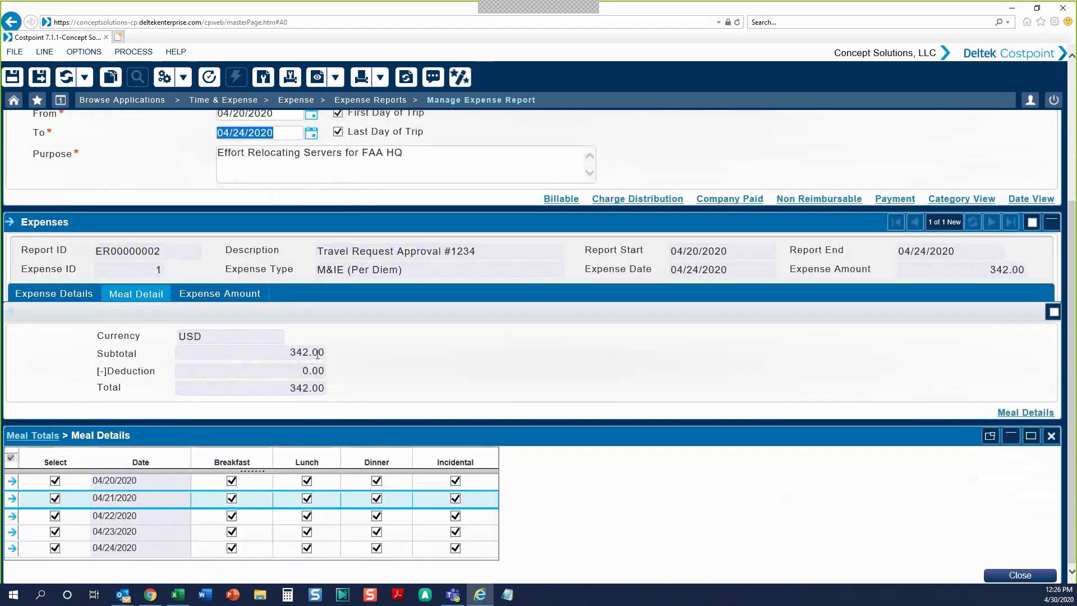
left_click_drag(279, 356, 334, 353)
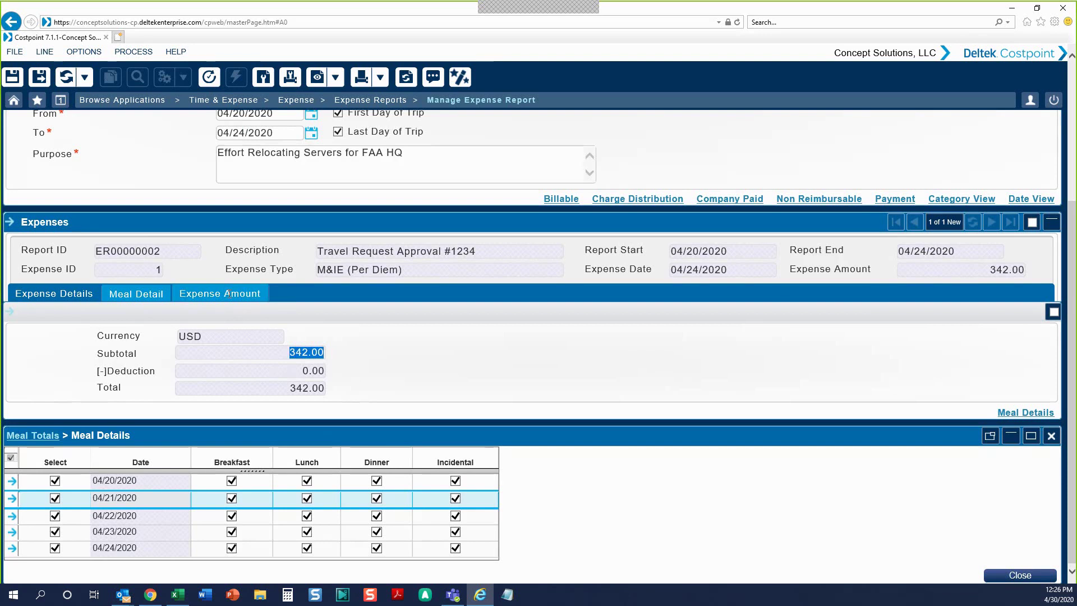
left_click(227, 293)
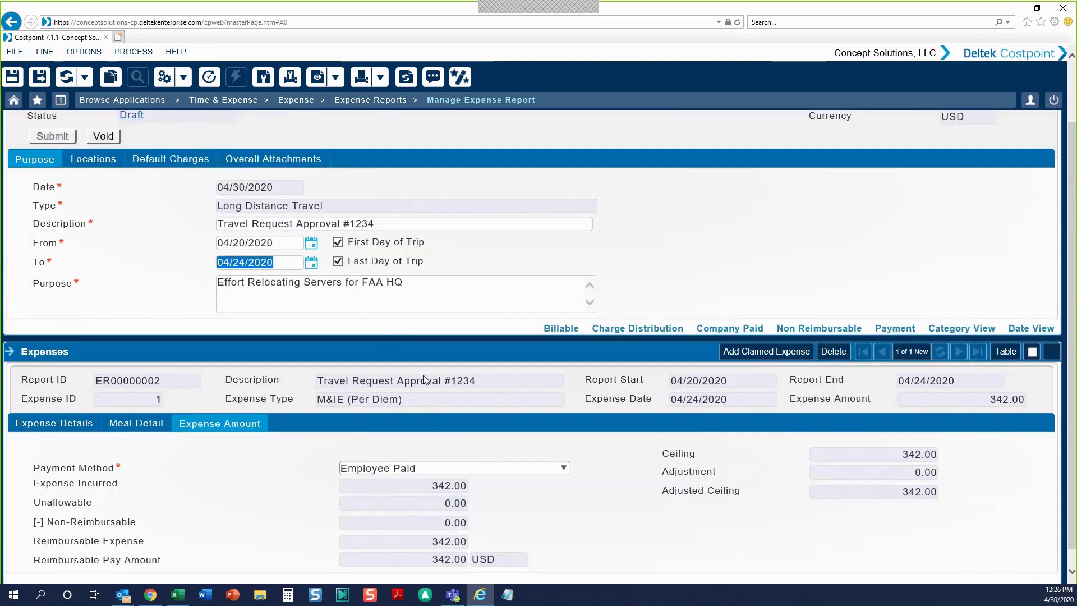
left_click(423, 486)
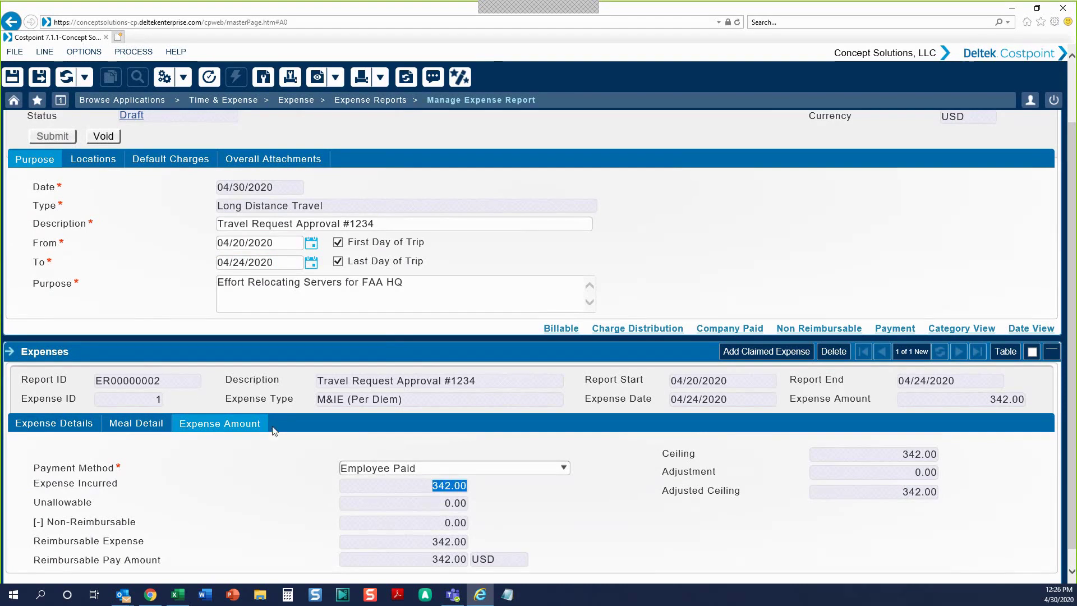
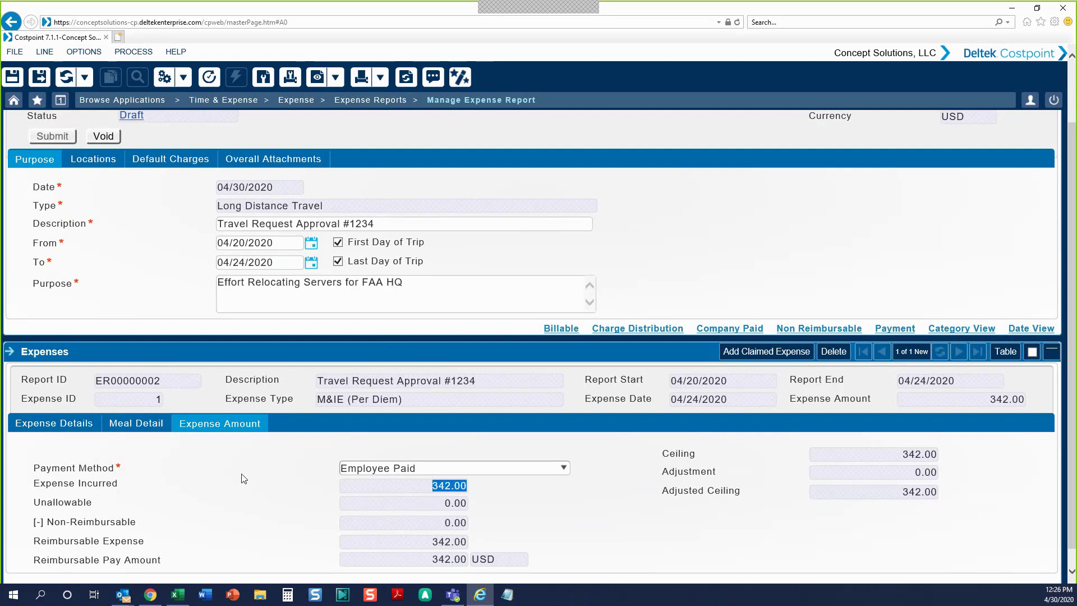
- Save the report with the per diem meals expense, and add another claimed expense in the Lodging category
scroll(240, 476, "up", 2)
left_click(40, 78)
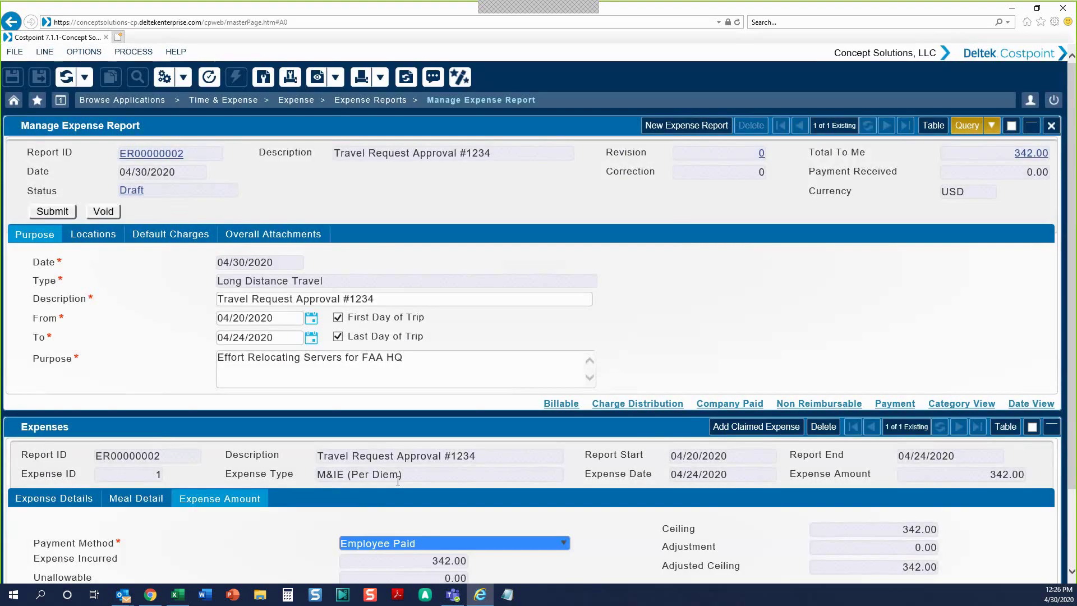
left_click(718, 427)
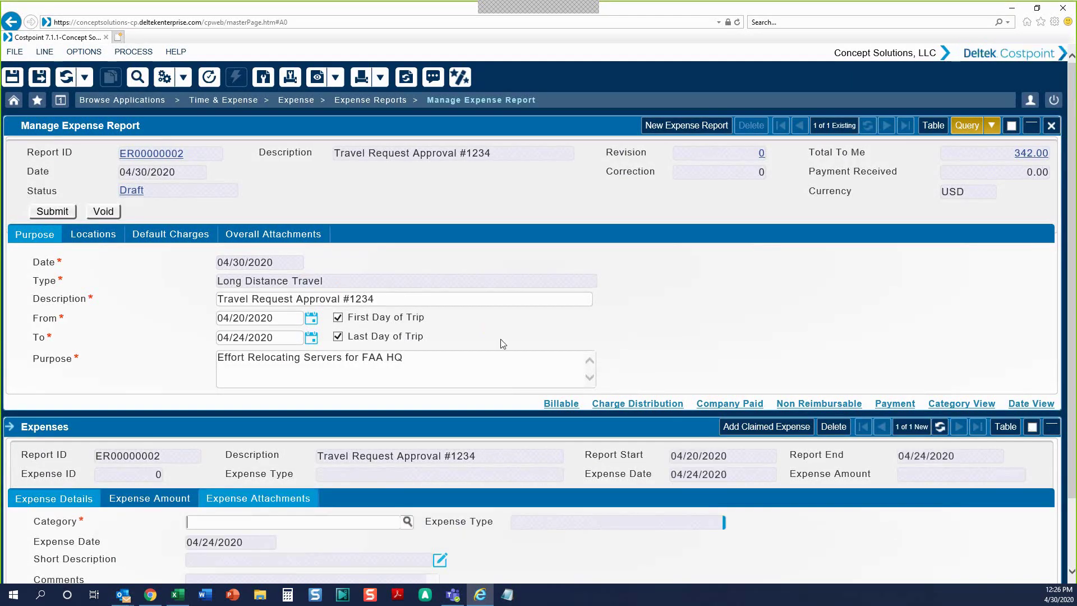
scroll(503, 344, "down", 3)
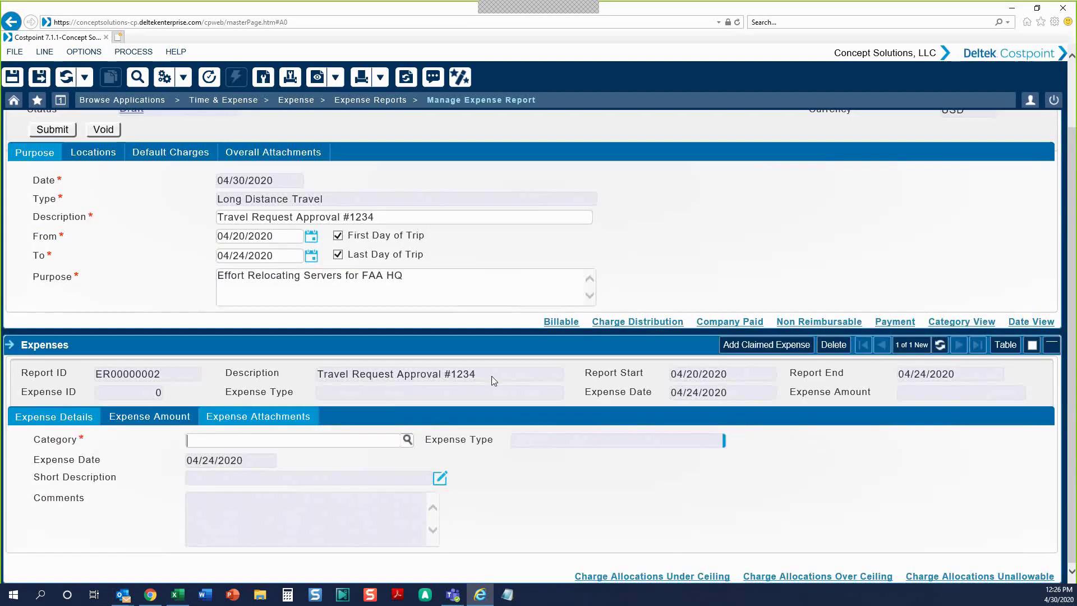
left_click(408, 443)
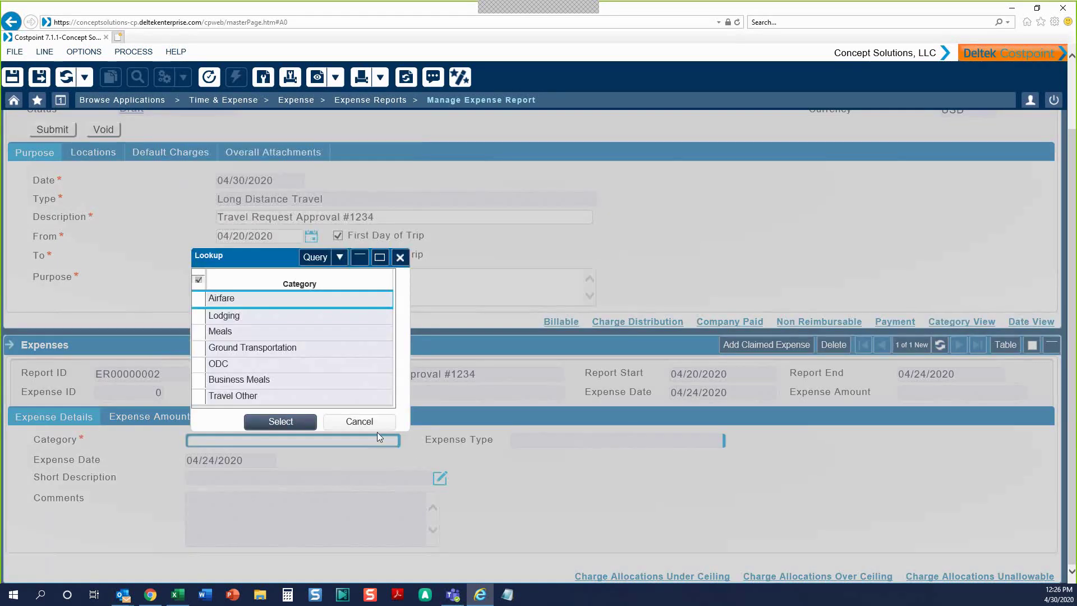
left_click(205, 316)
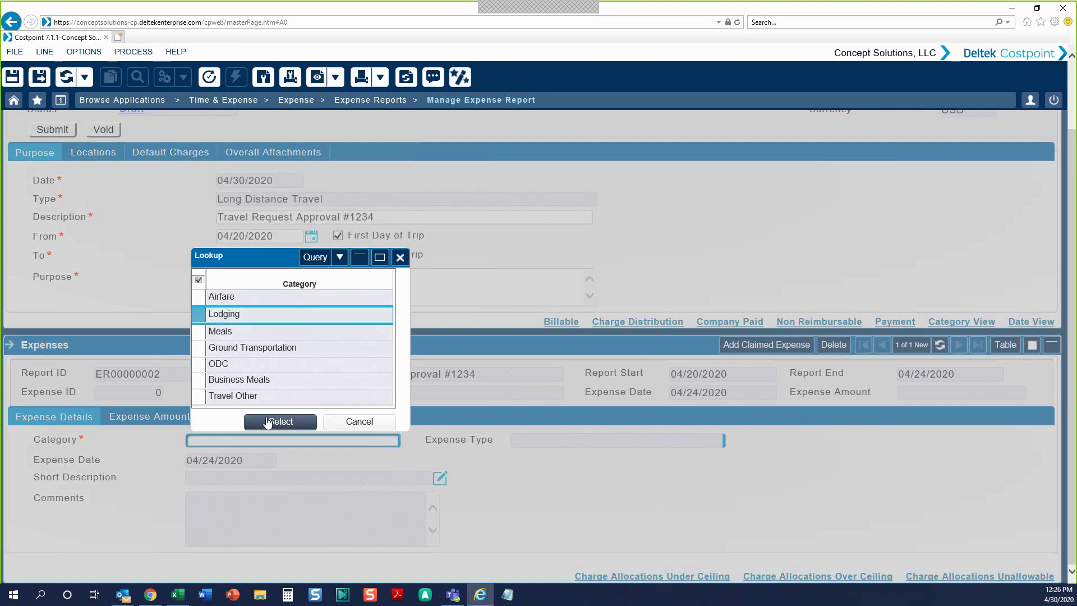
left_click(271, 423)
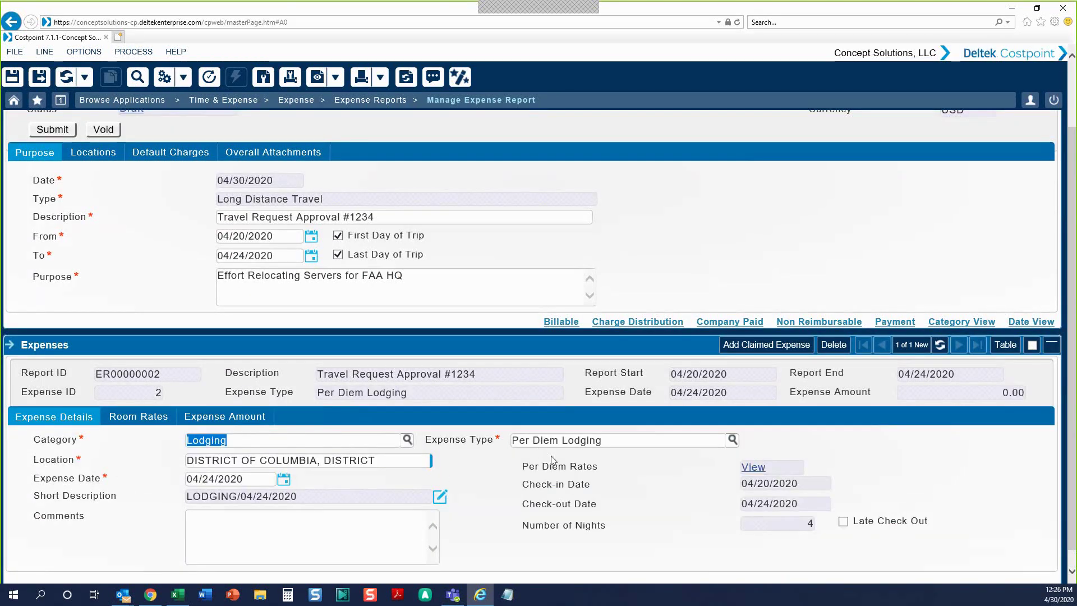
- In the lodging expense's room rates, enter a 100.00 room rate and 15.00 tax for 04/20/2020 and 04/21/2020
left_click(622, 441)
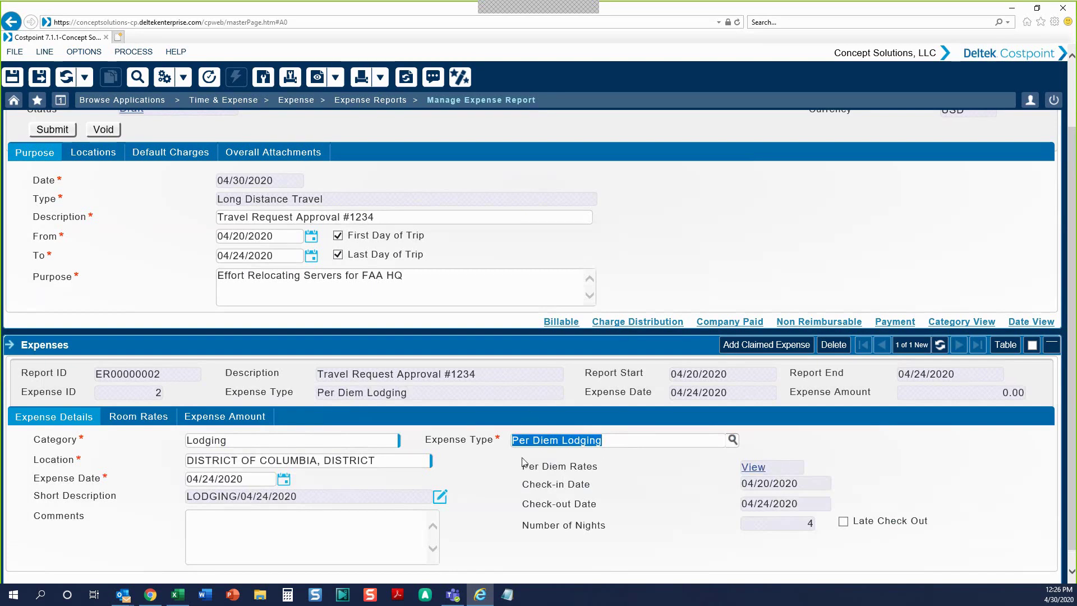
left_click(393, 462)
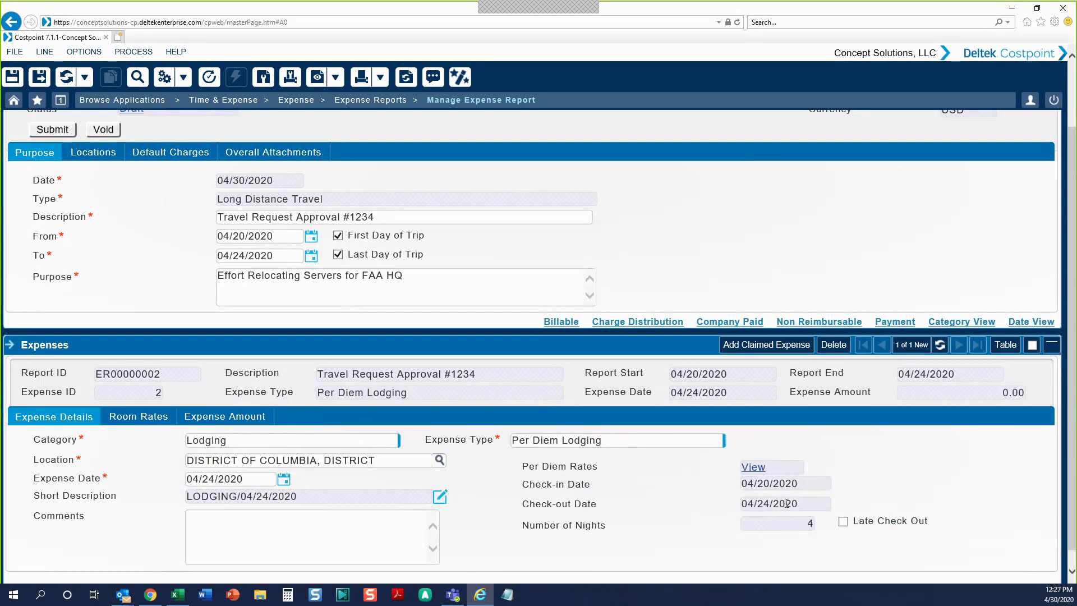
left_click(127, 416)
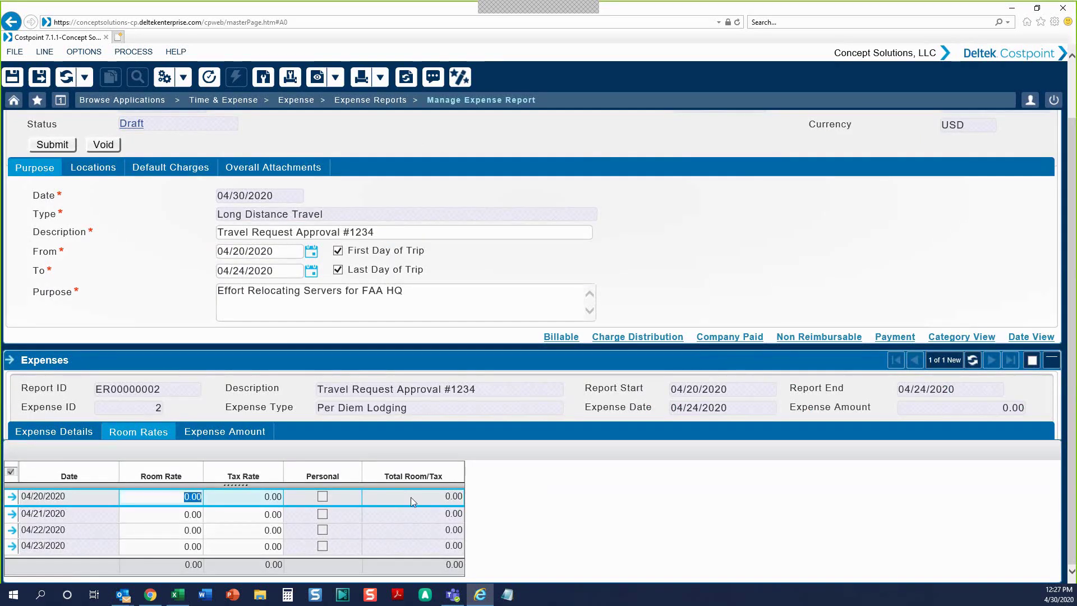
type("100")
key("Tab")
type("15")
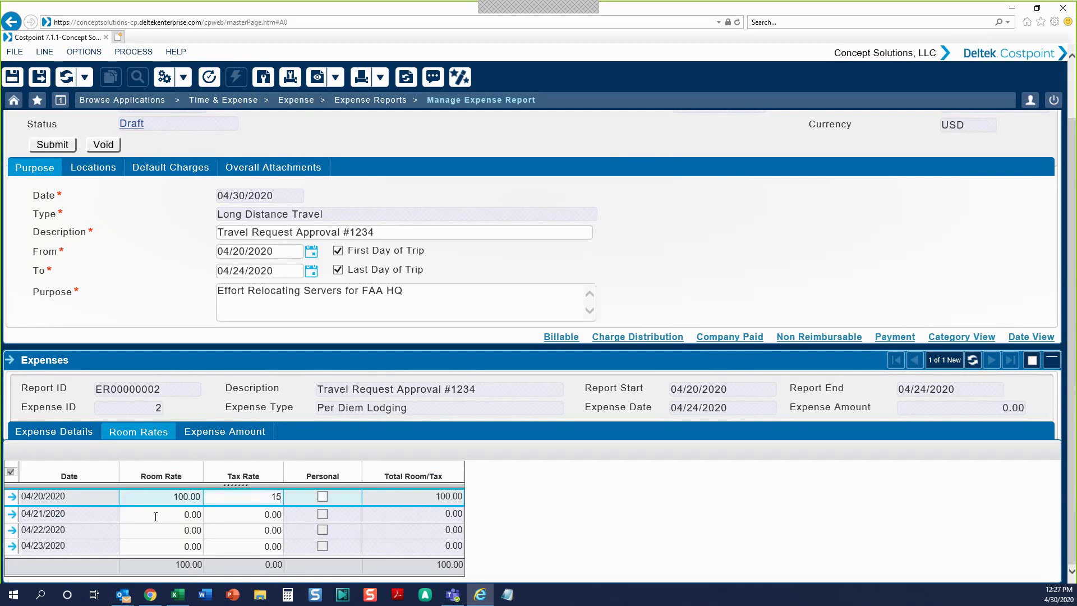
left_click(155, 516)
type("100.00")
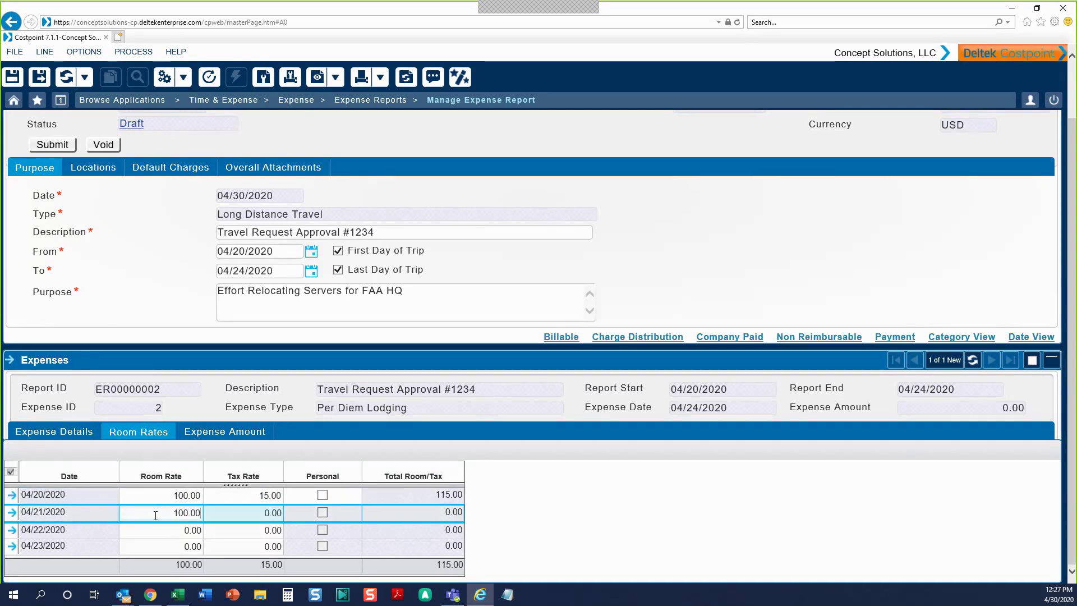
key("Tab")
type("15")
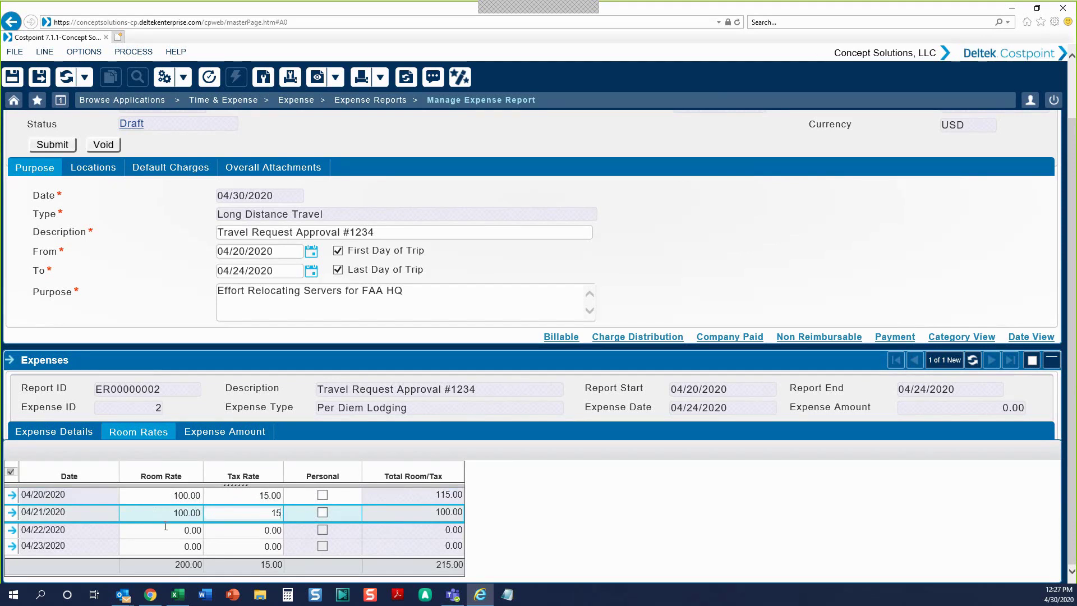
- Enter a 100.00 room rate and 15.00 tax for the nights of 04/22/2020 and 04/23/2020
left_click(165, 529)
type("100.00")
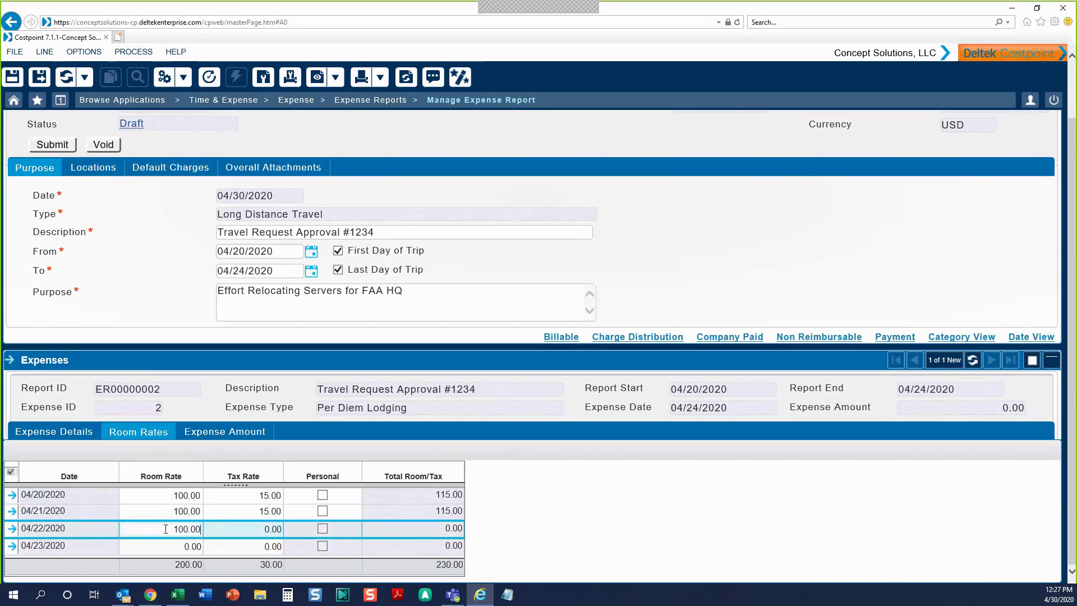
key("Tab")
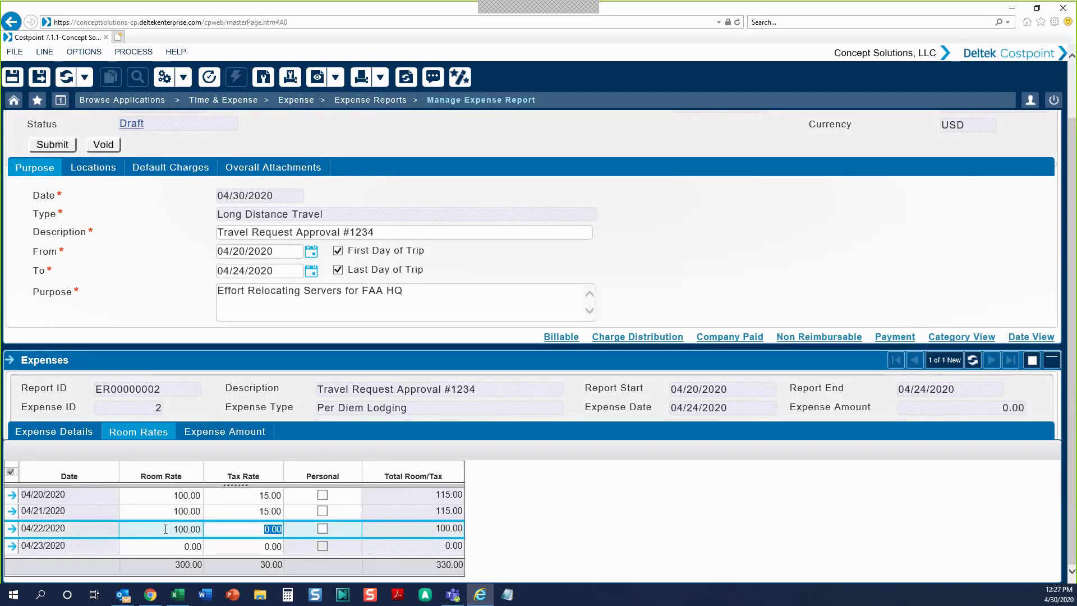
type("15")
left_click(161, 544)
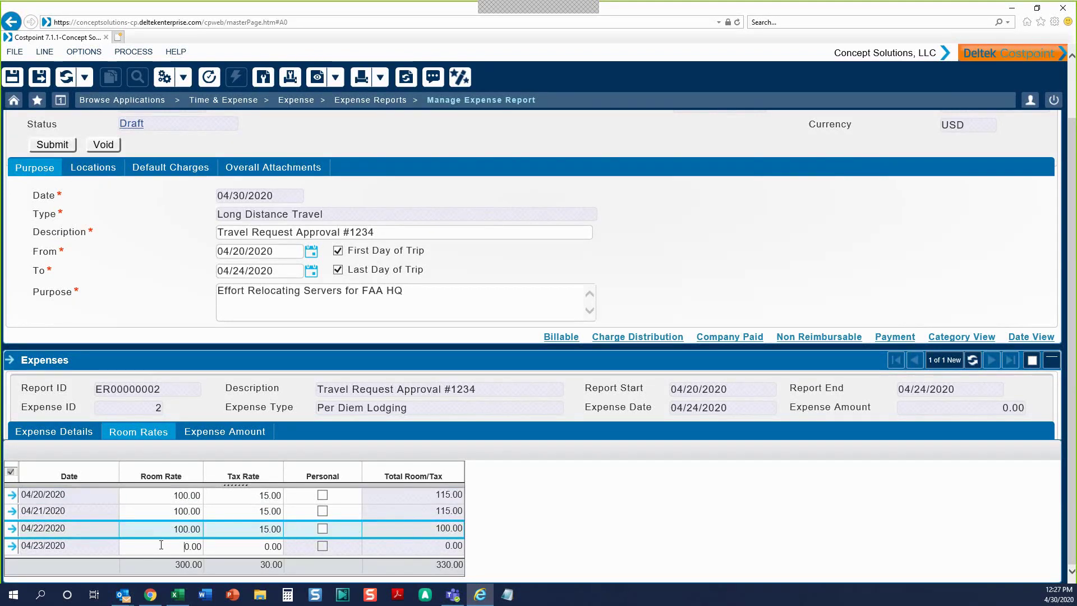
type("100.00")
key("Tab")
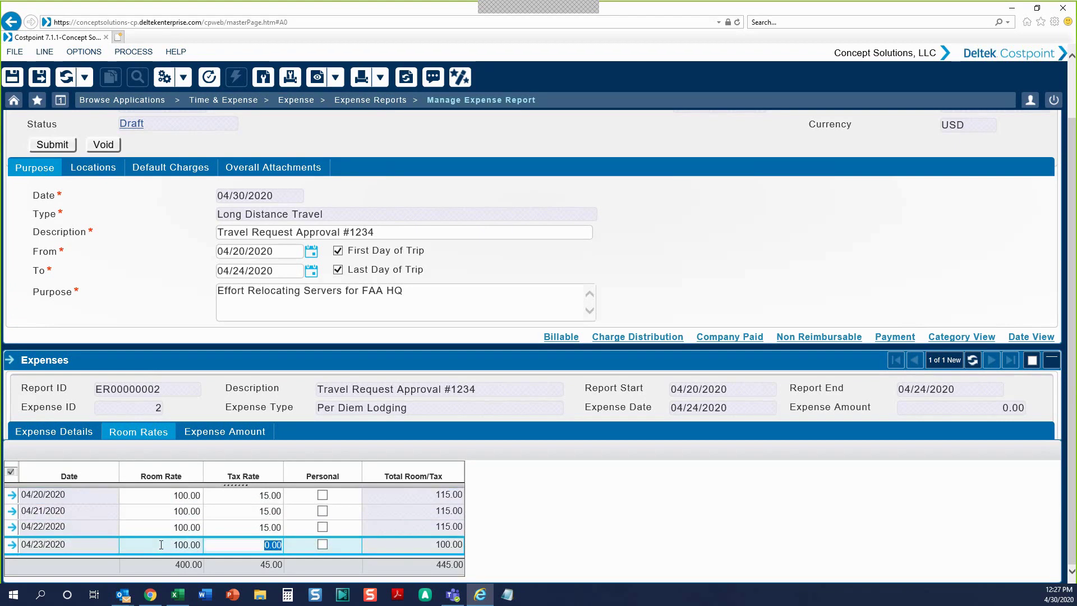
type("15.00")
key("Tab")
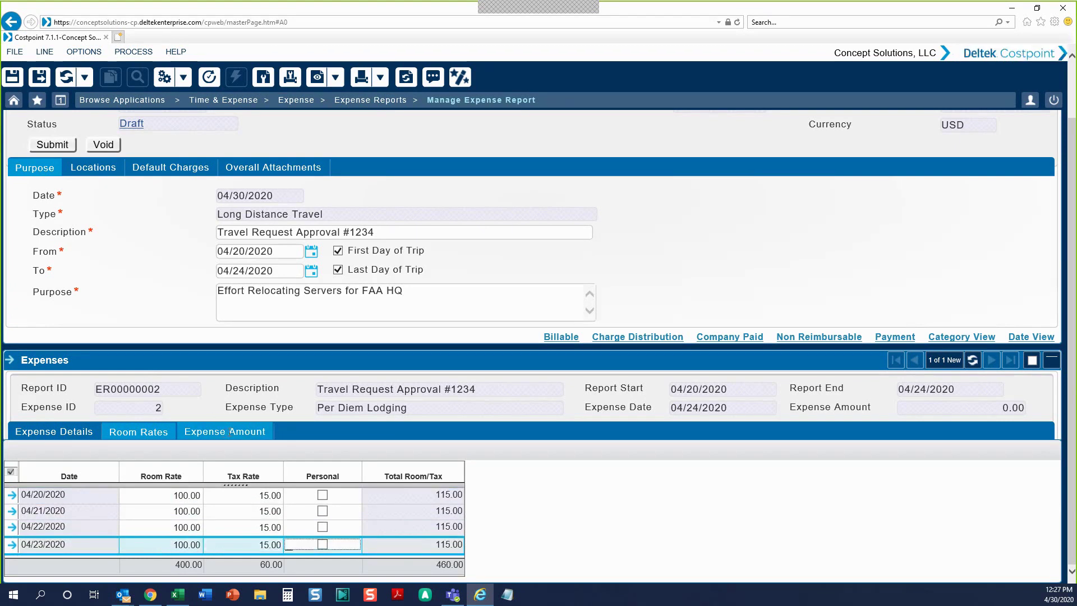
- Set the incurred amount of the per diem lodging expense to 460.00 and save the report
left_click(230, 433)
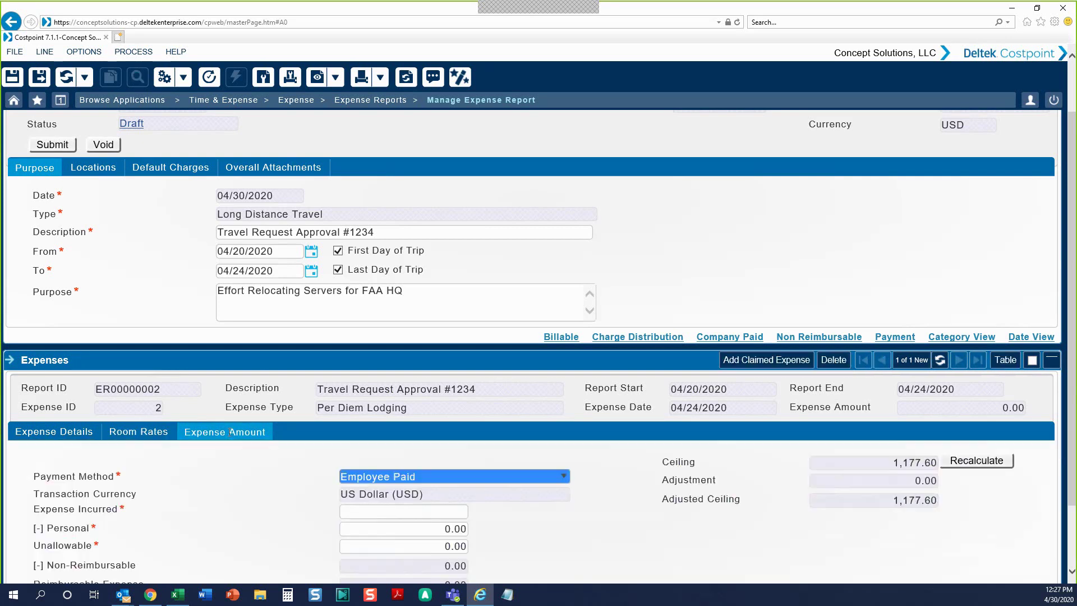
left_click(401, 516)
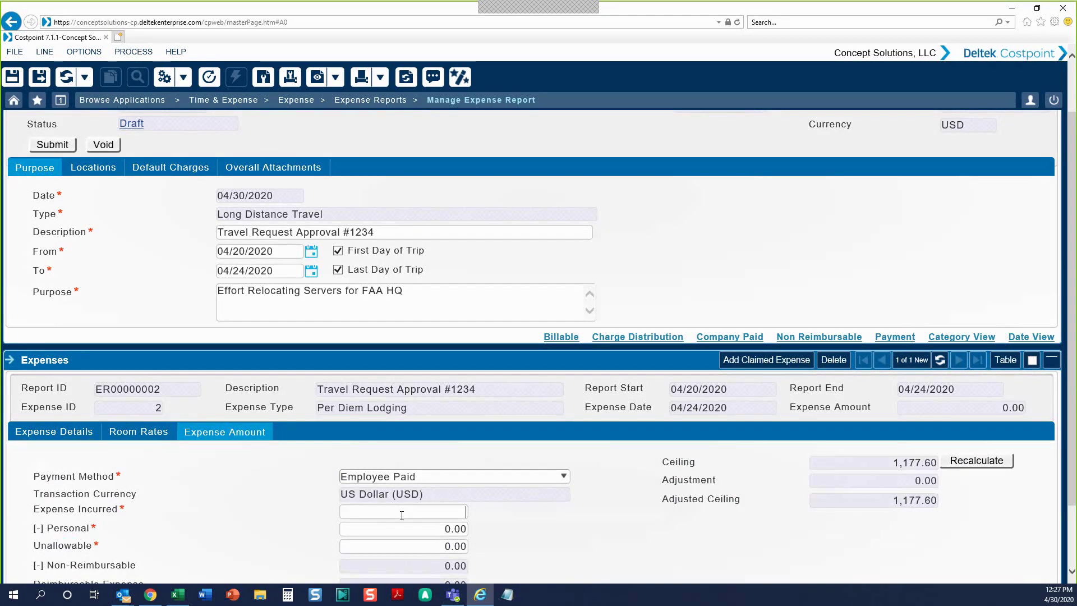
type("460.00")
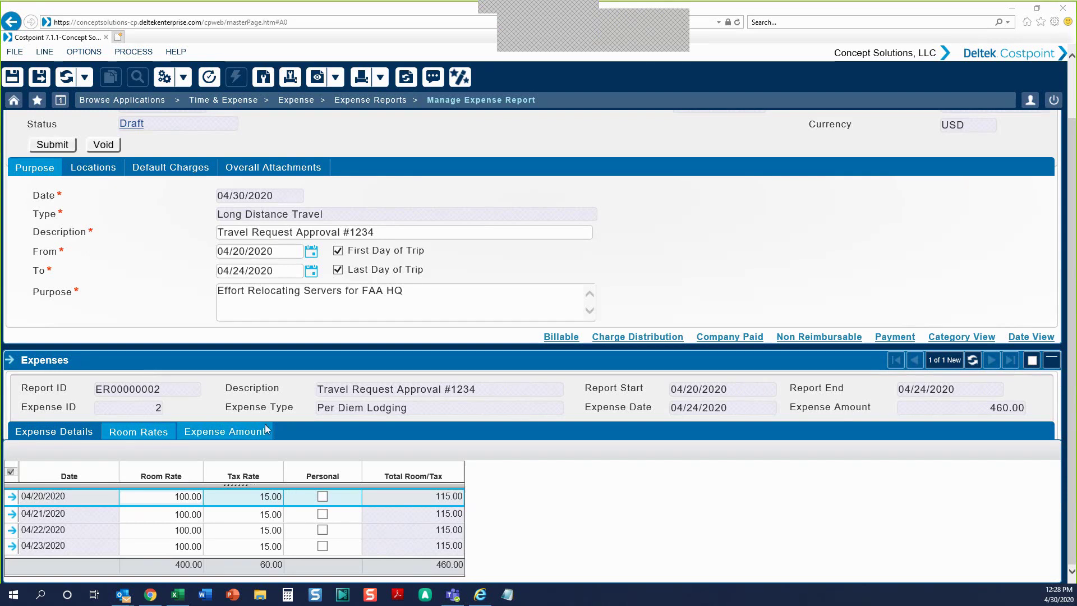
left_click(40, 77)
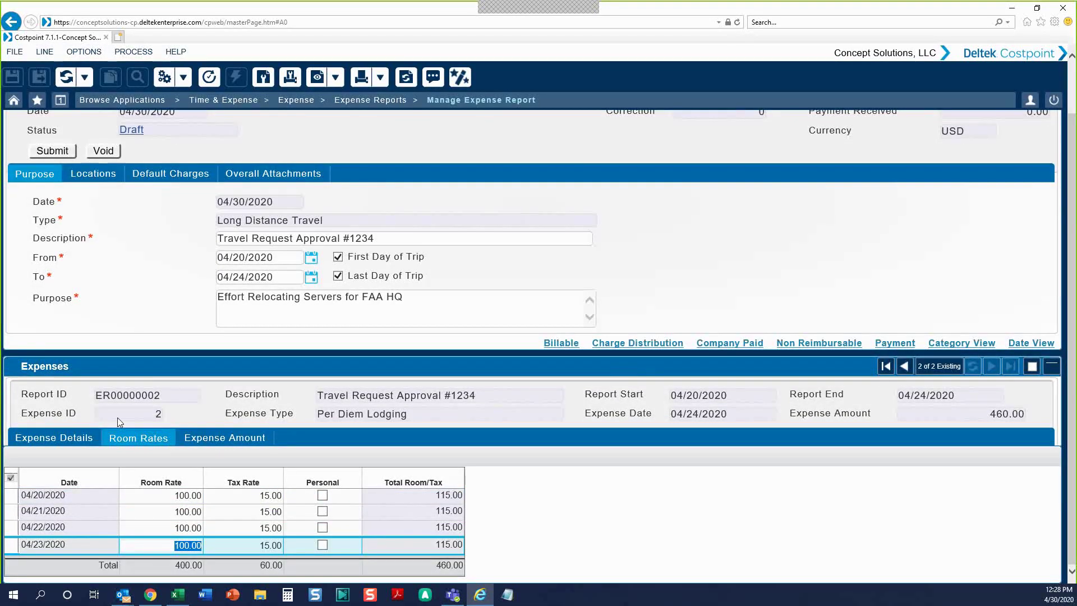
- Add a claimed expense to the travel report and set its category to Ground Transportation
left_click(54, 440)
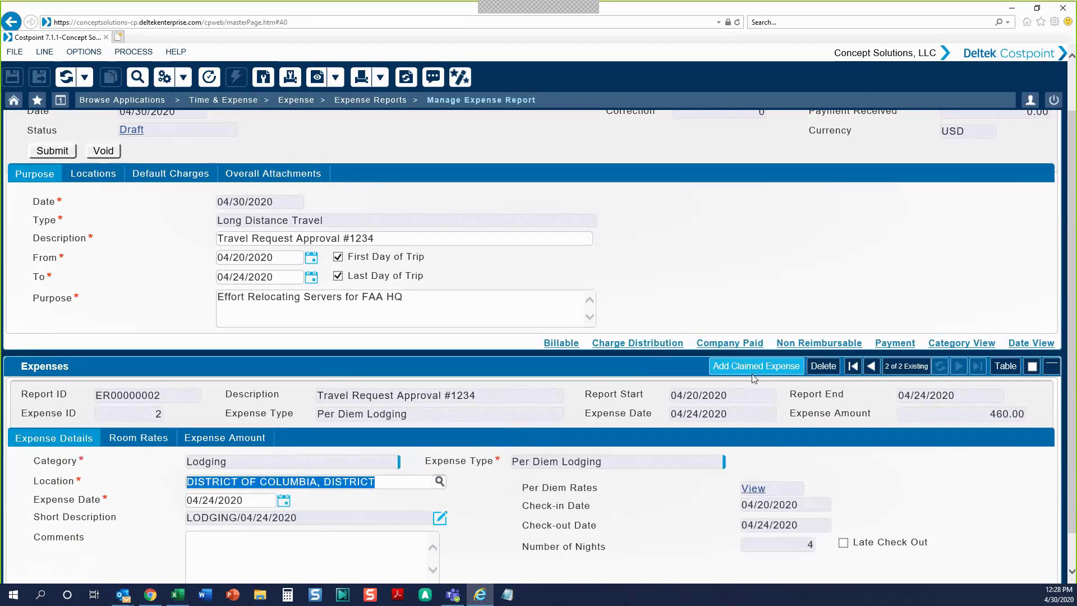
scroll(754, 378, "up", 2)
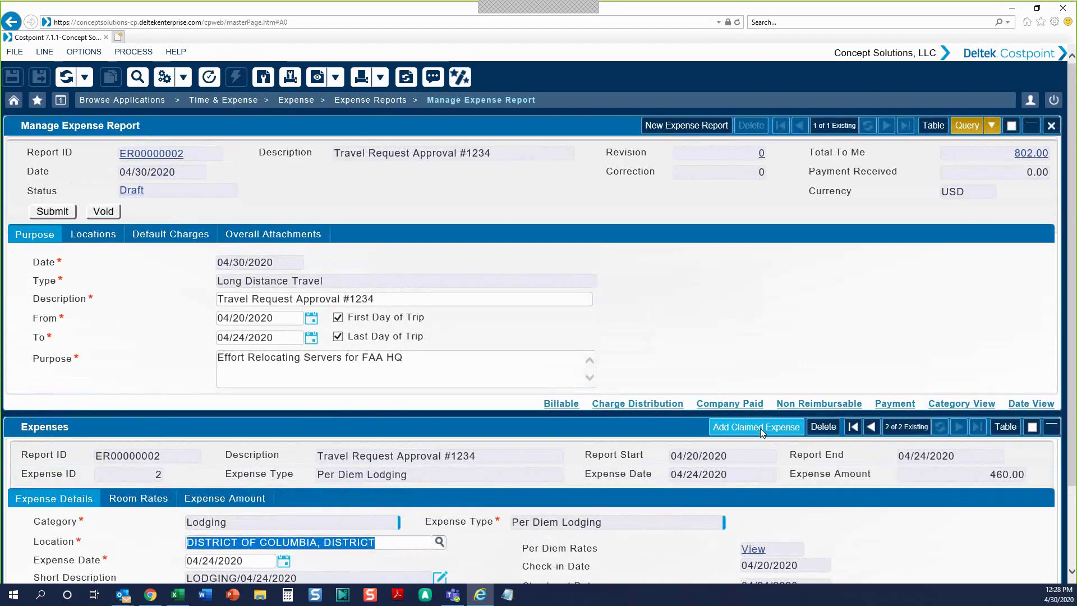
left_click(760, 428)
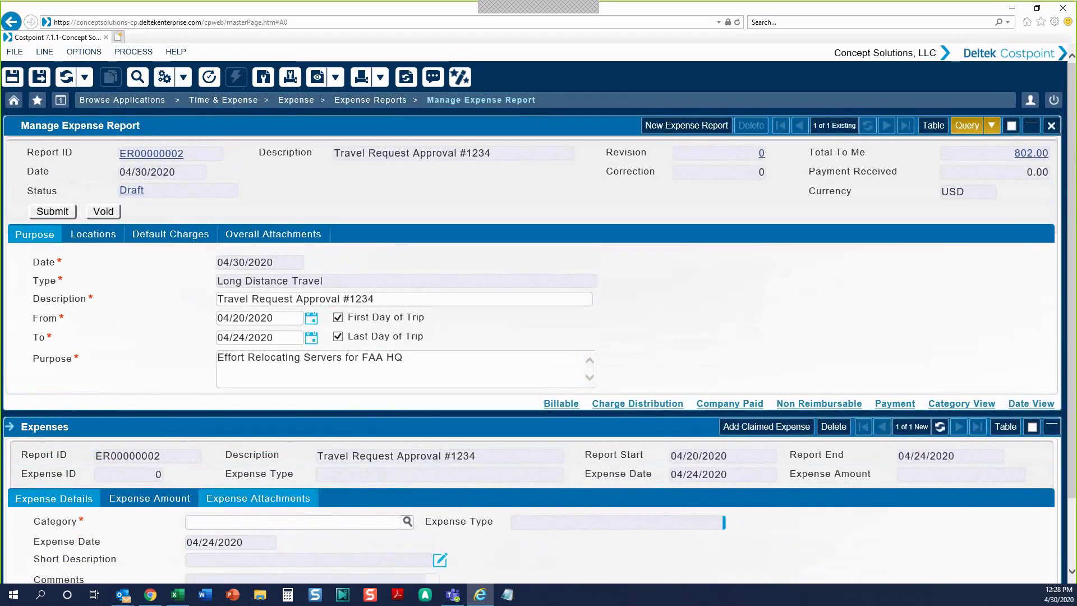
left_click(409, 523)
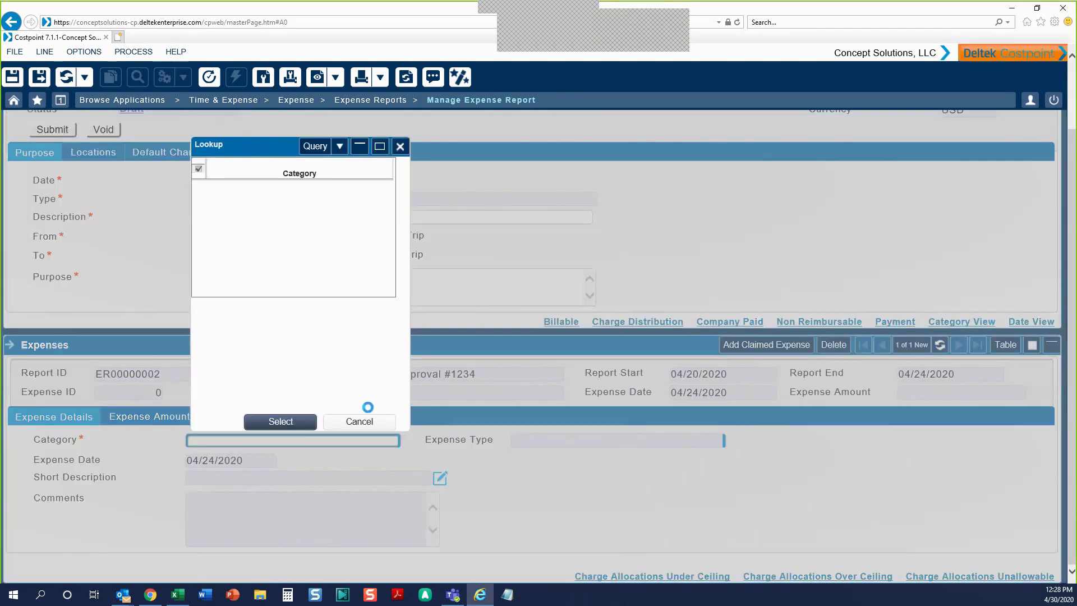
left_click(256, 346)
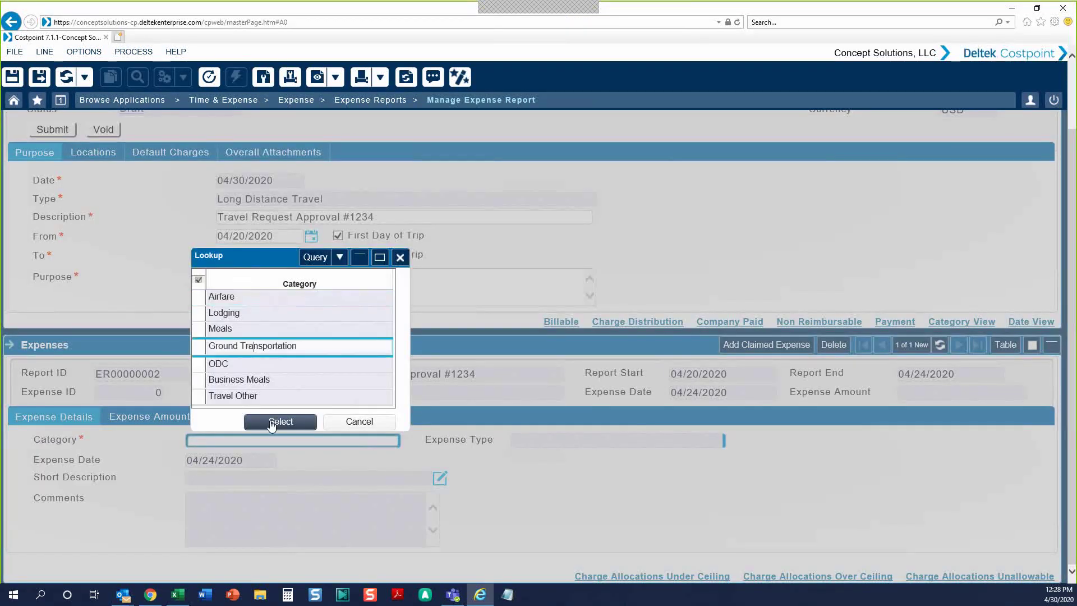
left_click(312, 422)
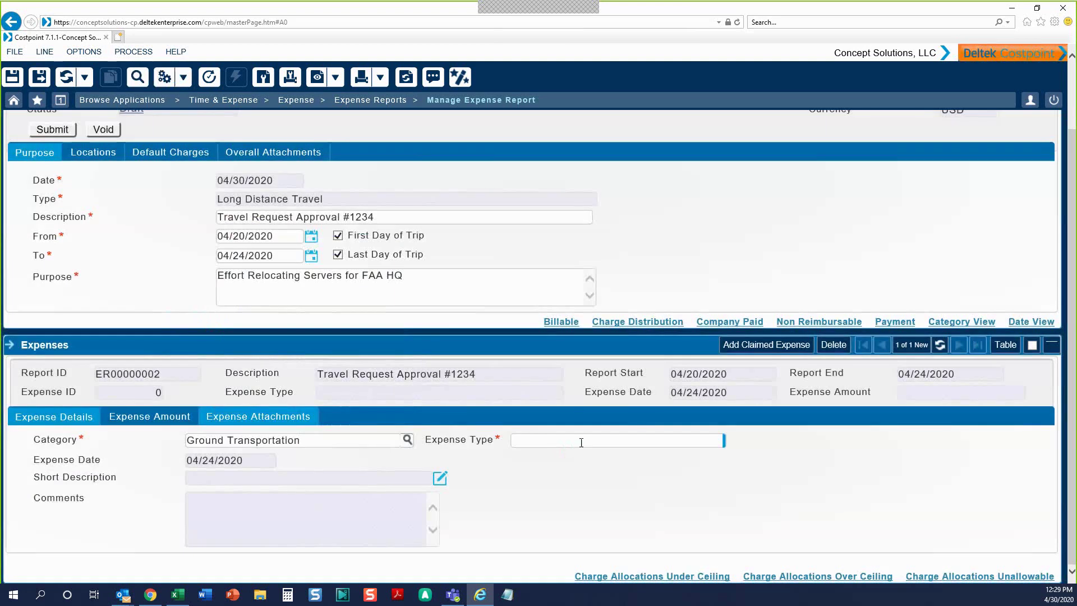
- Set the expense type of the ground transportation expense to Car Rental
left_click(583, 440)
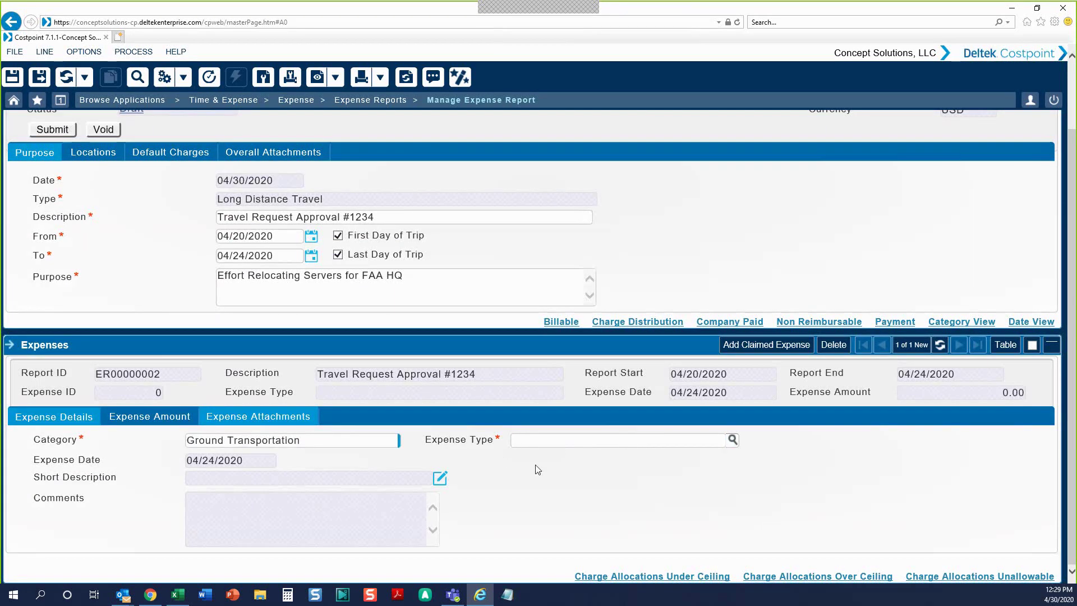
left_click(732, 440)
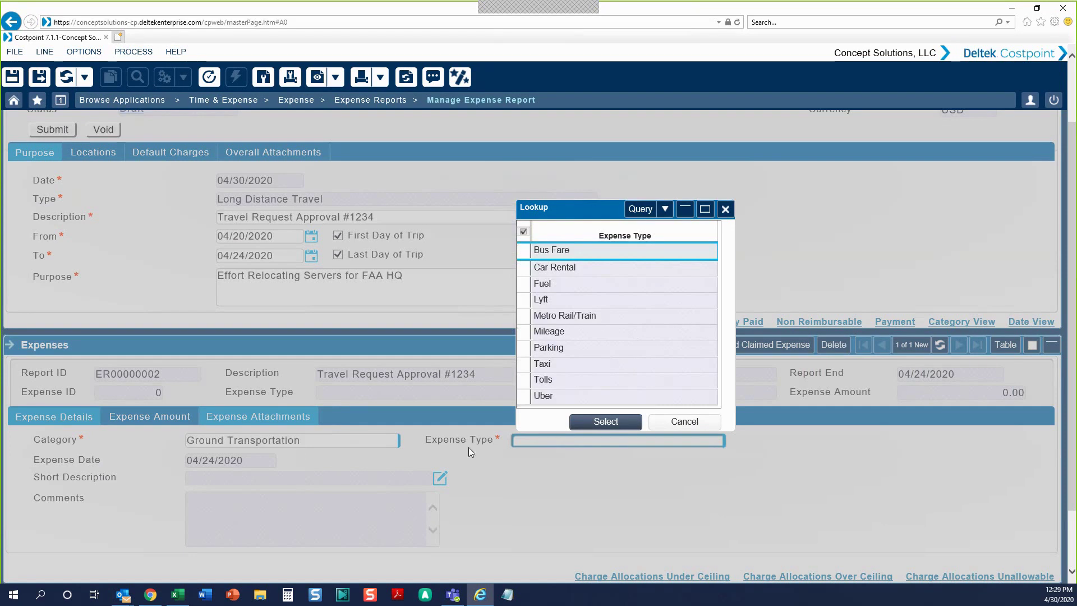
left_click(528, 268)
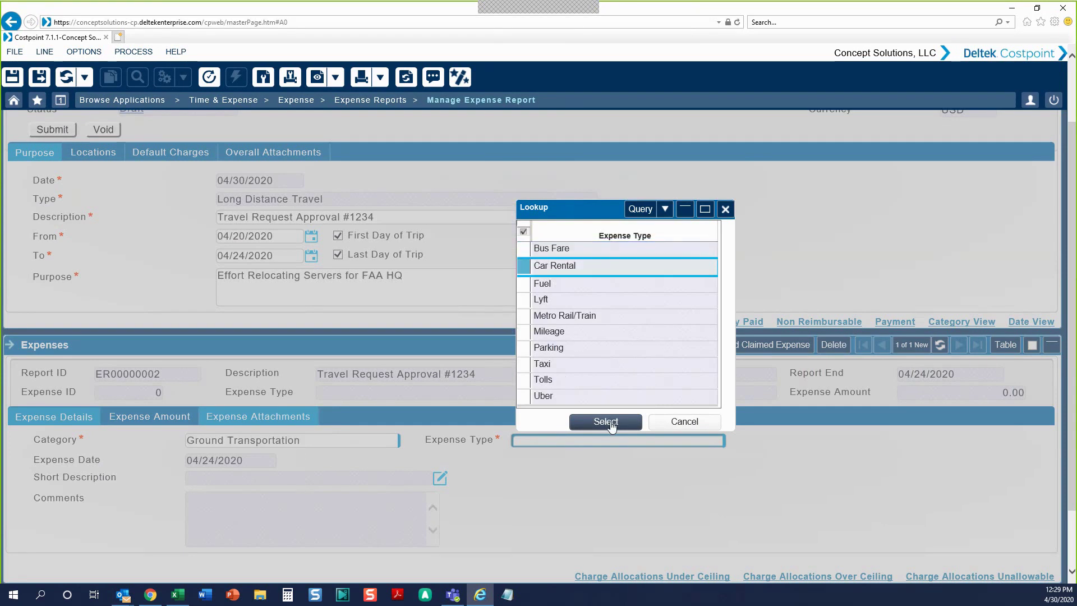
key("Return")
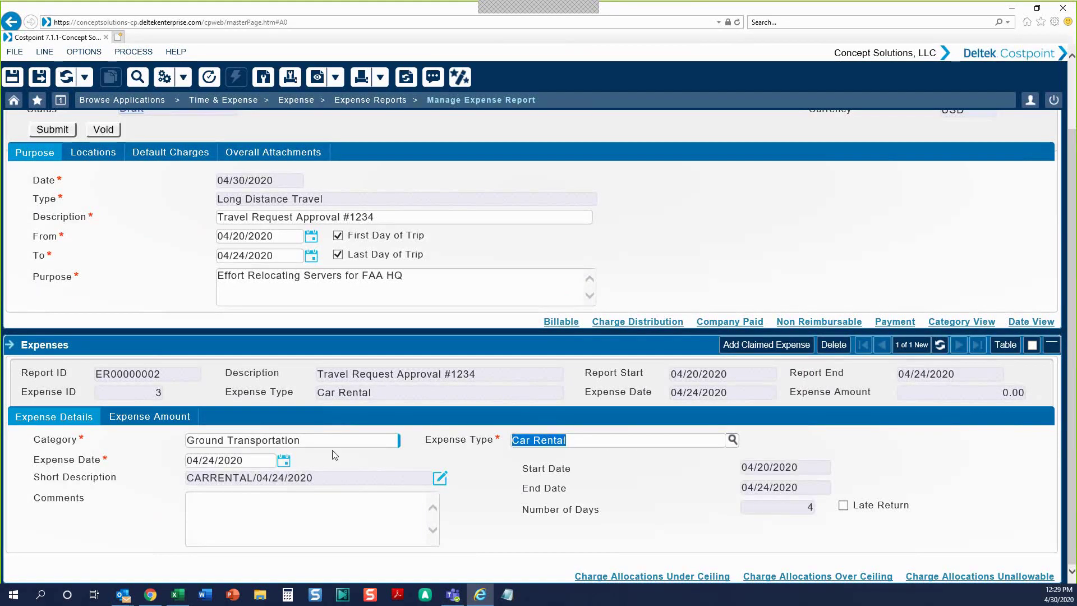
- Set the incurred amount of the car rental expense to 125.00 and save the report
left_click(255, 459)
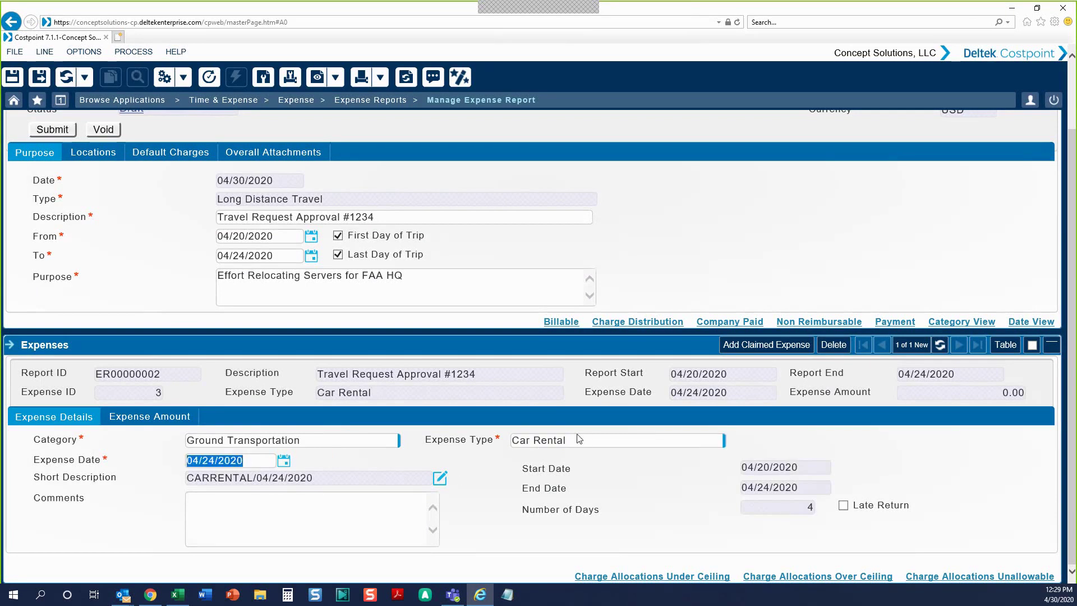
left_click(190, 421)
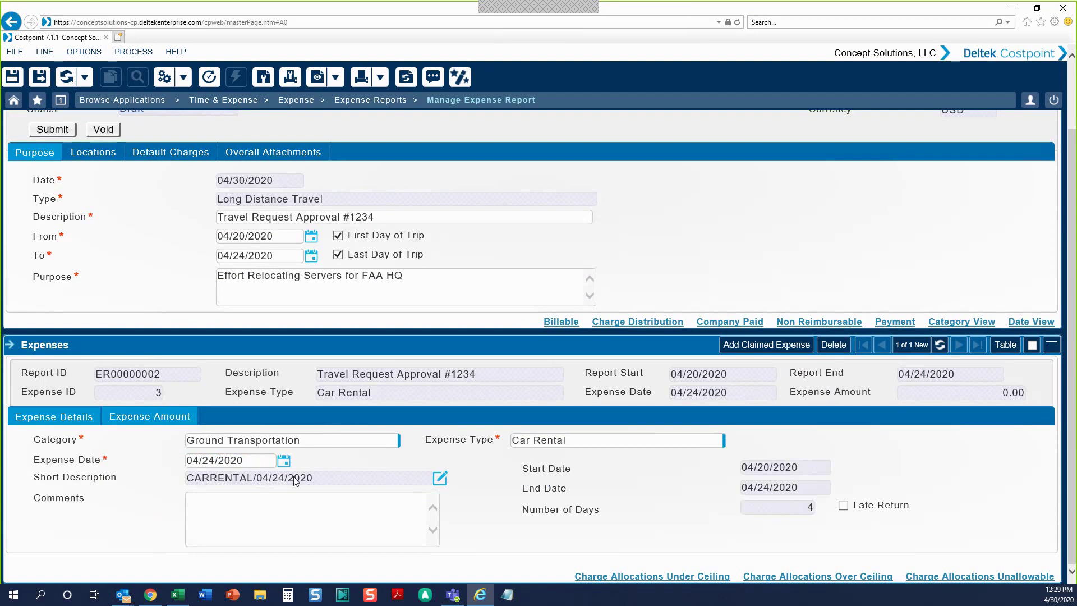
left_click(403, 478)
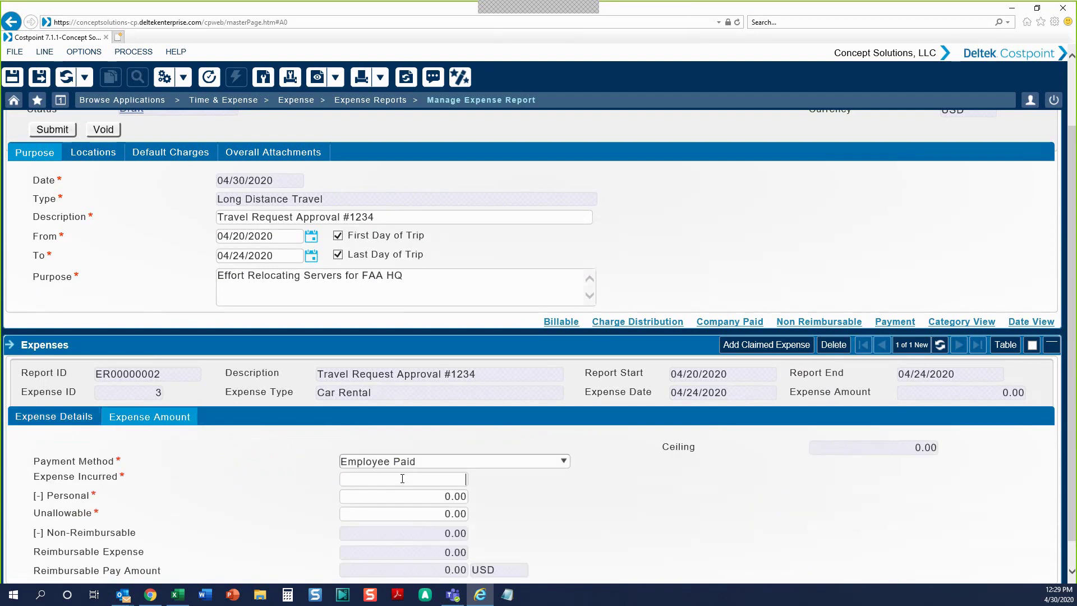
type("125.00")
left_click(38, 83)
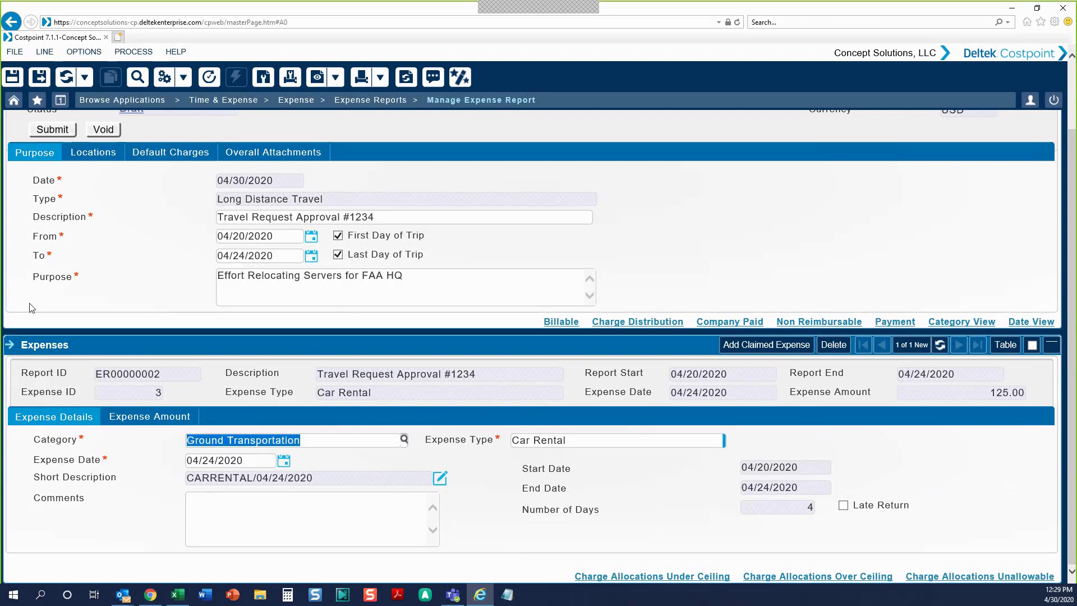
- Save the travel report and create a new expense report of type Non Travel Expense Report
left_click(40, 77)
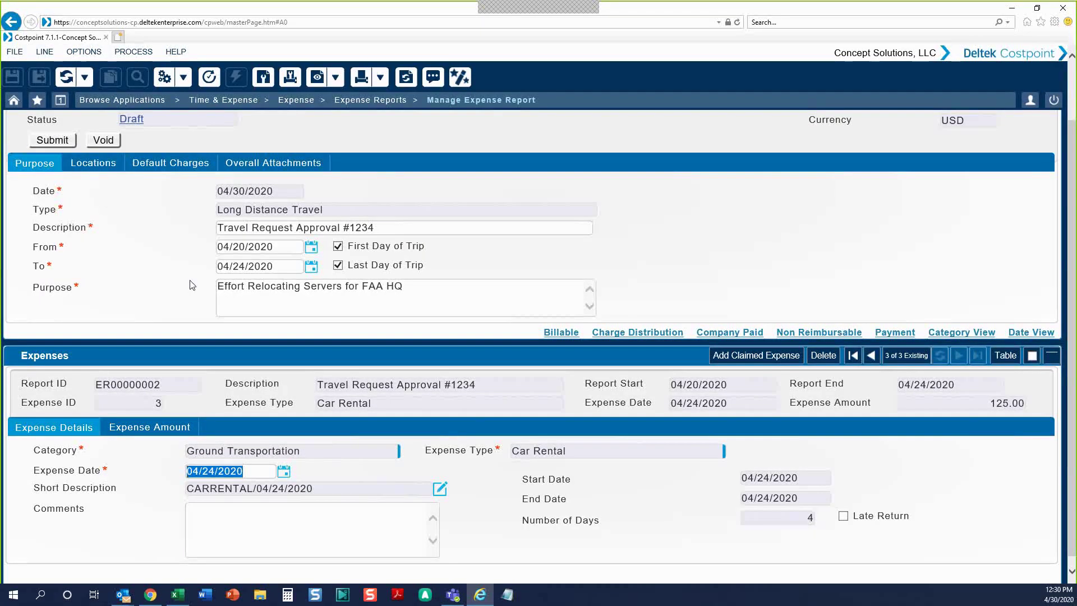
scroll(192, 285, "up", 2)
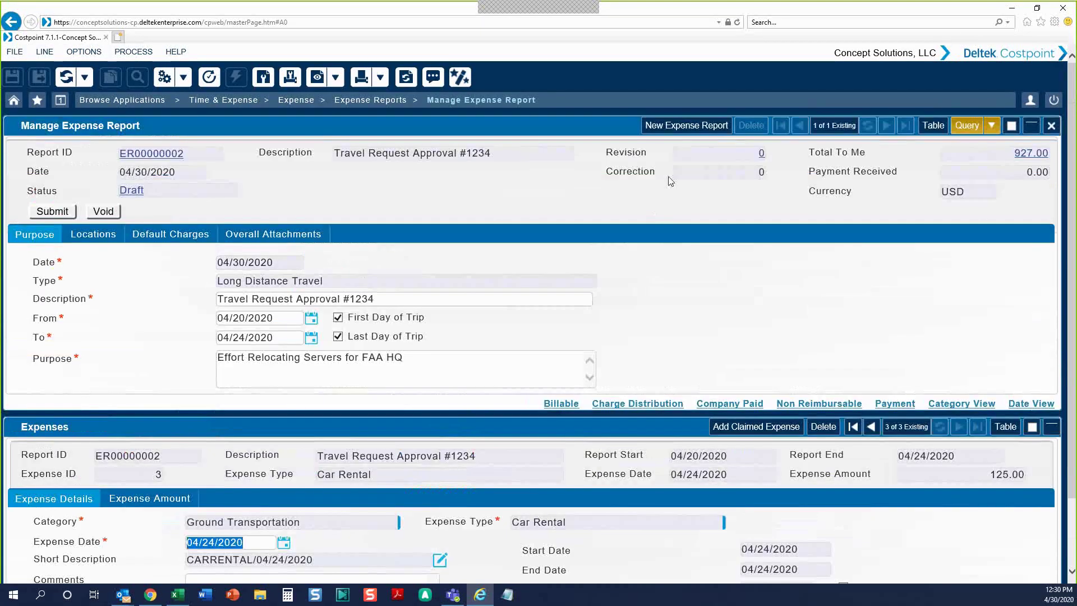
left_click(692, 126)
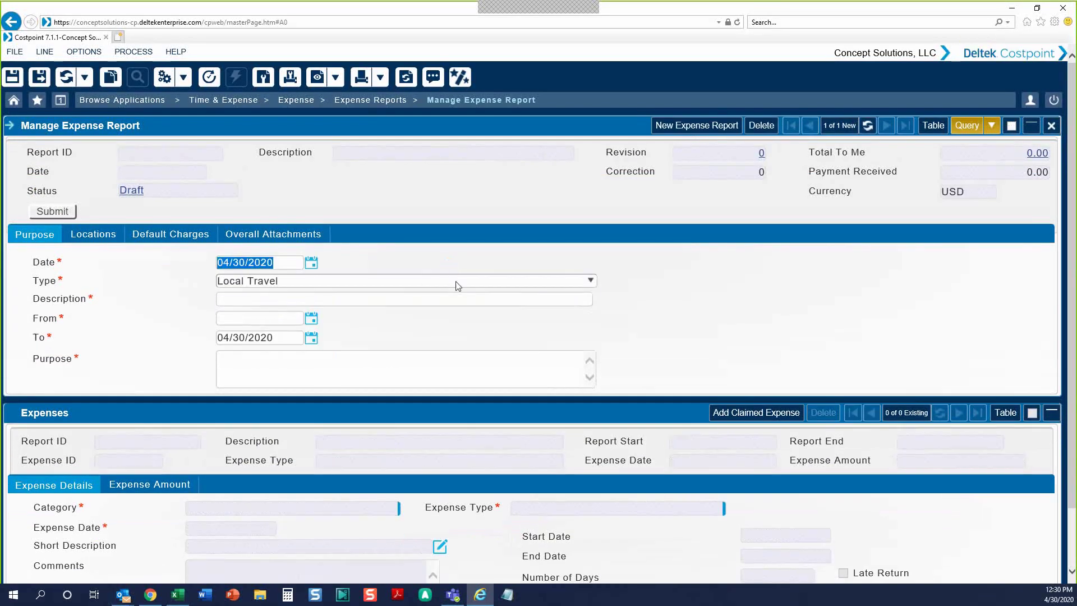
left_click(456, 284)
left_click(410, 329)
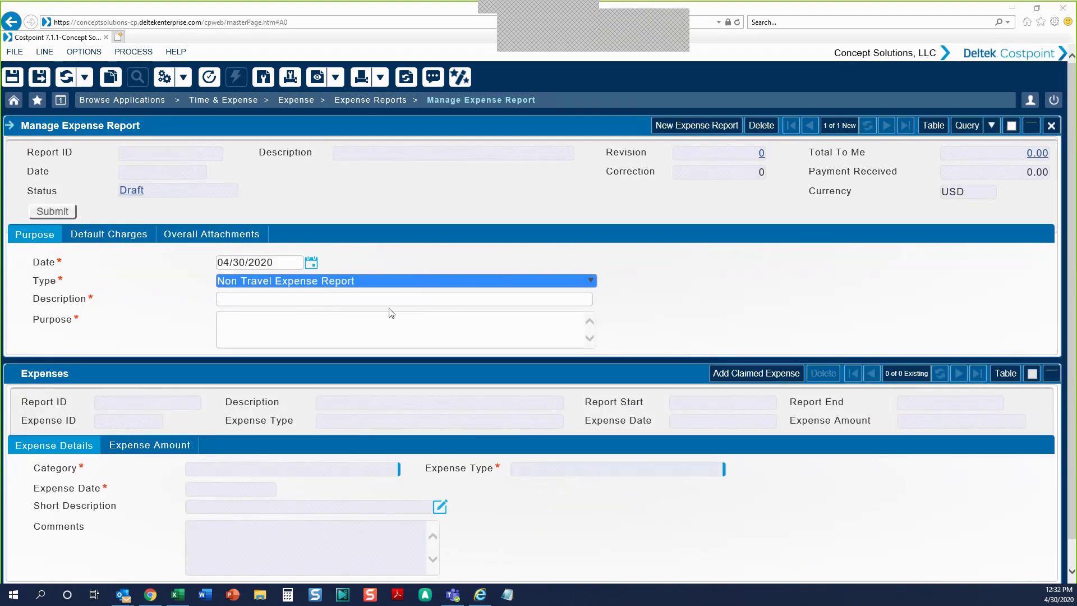
- Describe the new report as "Server" and enter the purpose "Server needed for customer request"
left_click(315, 302)
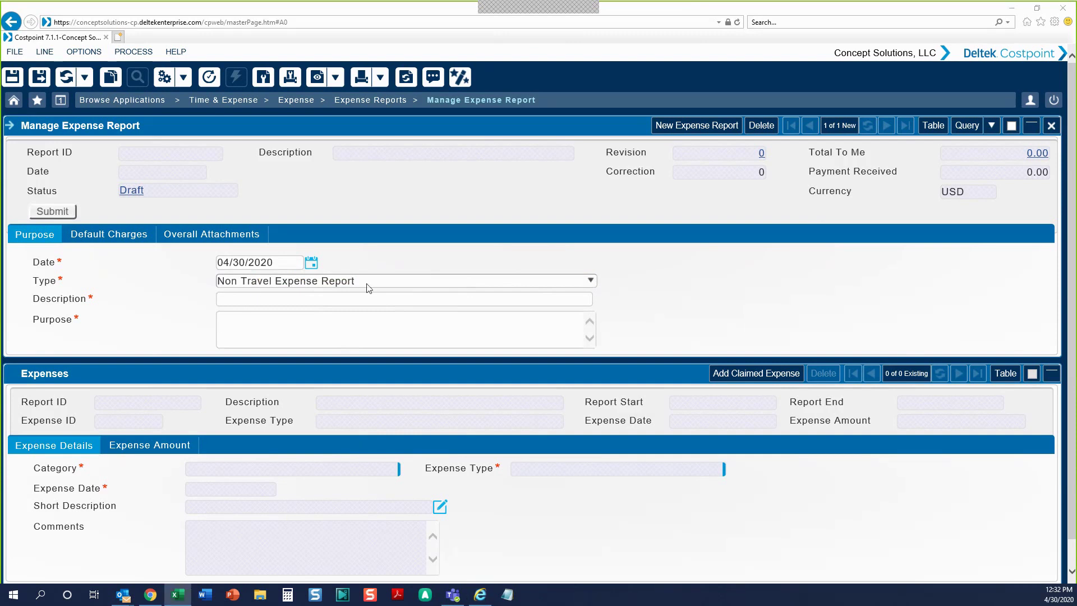
type("Server")
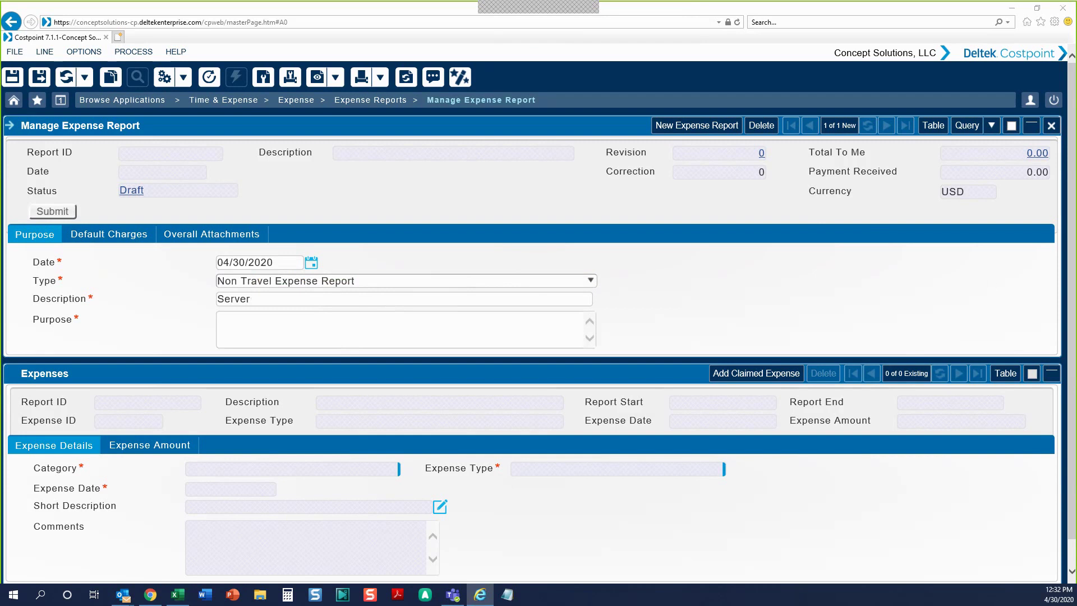
left_click(282, 328)
type("Server needed for customer request")
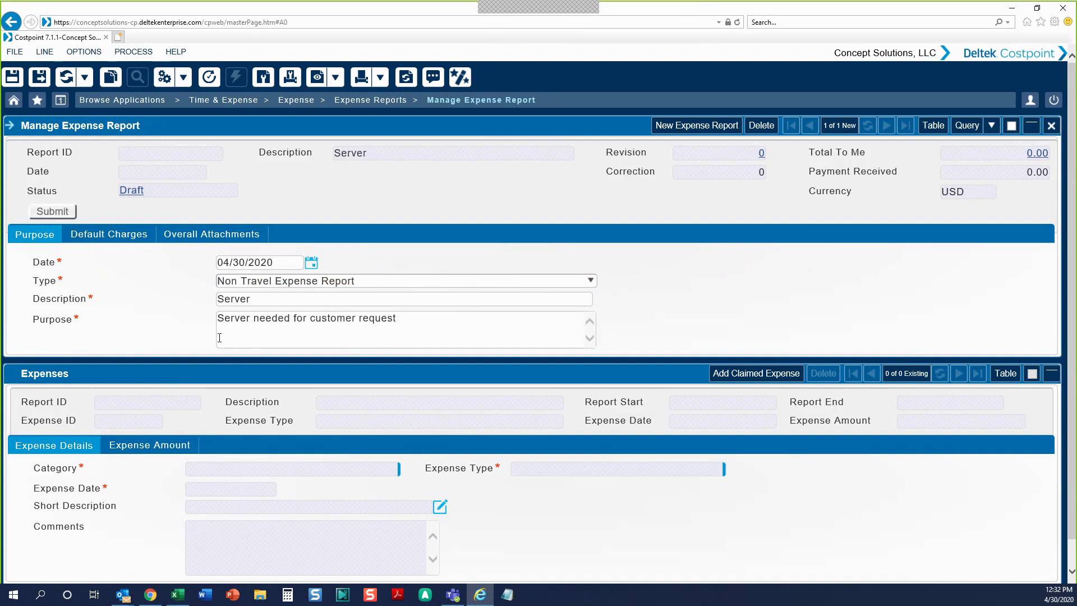
key("BackSpace")
- Set the report's default project charge to CSC045.00.0001, Kessel Run
left_click(100, 235)
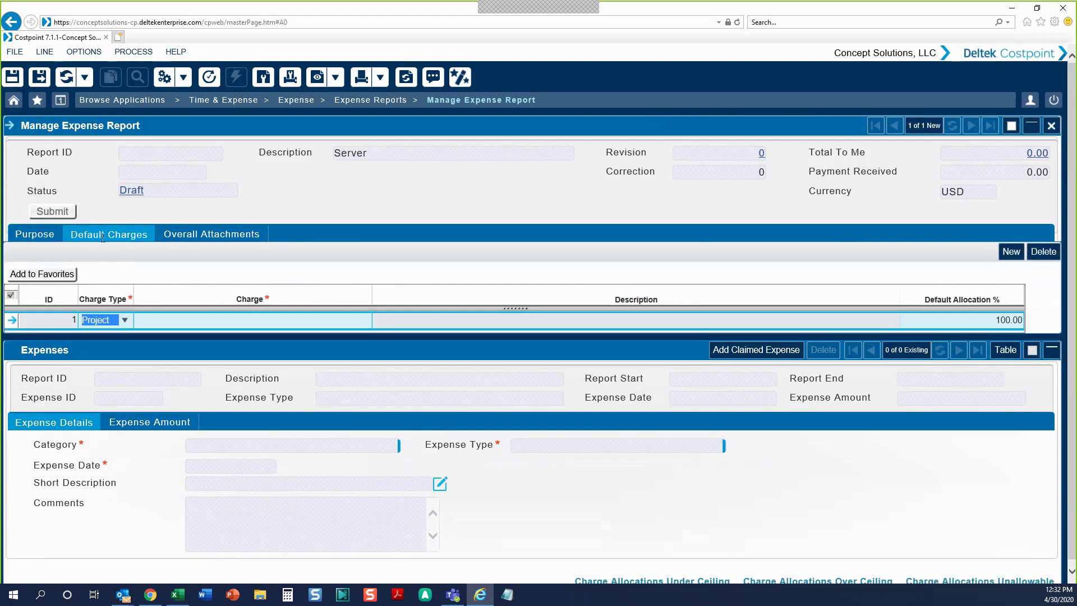
left_click(364, 321)
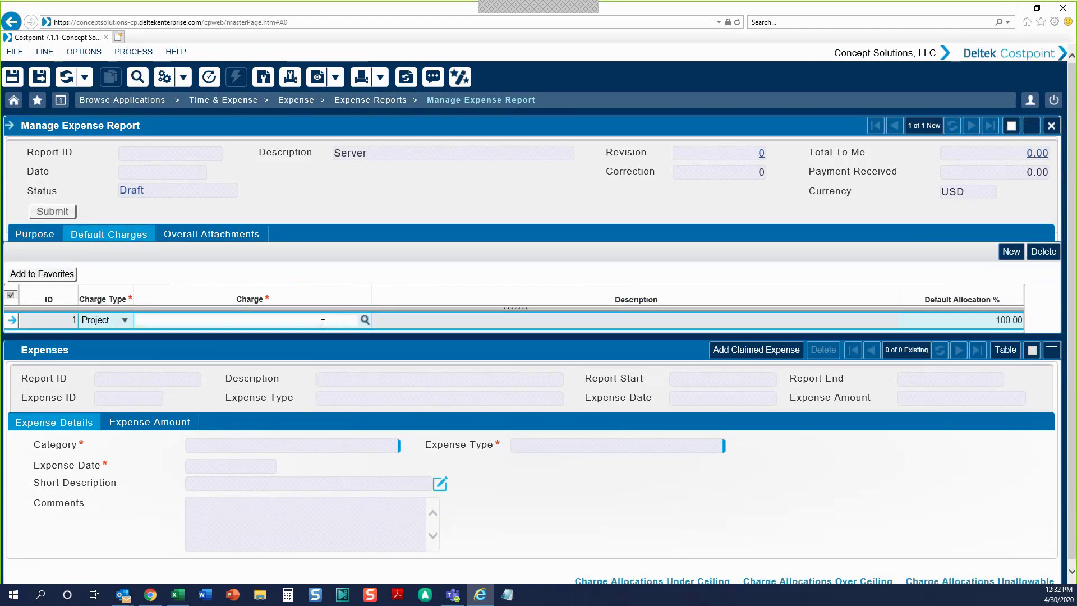
left_click(187, 346)
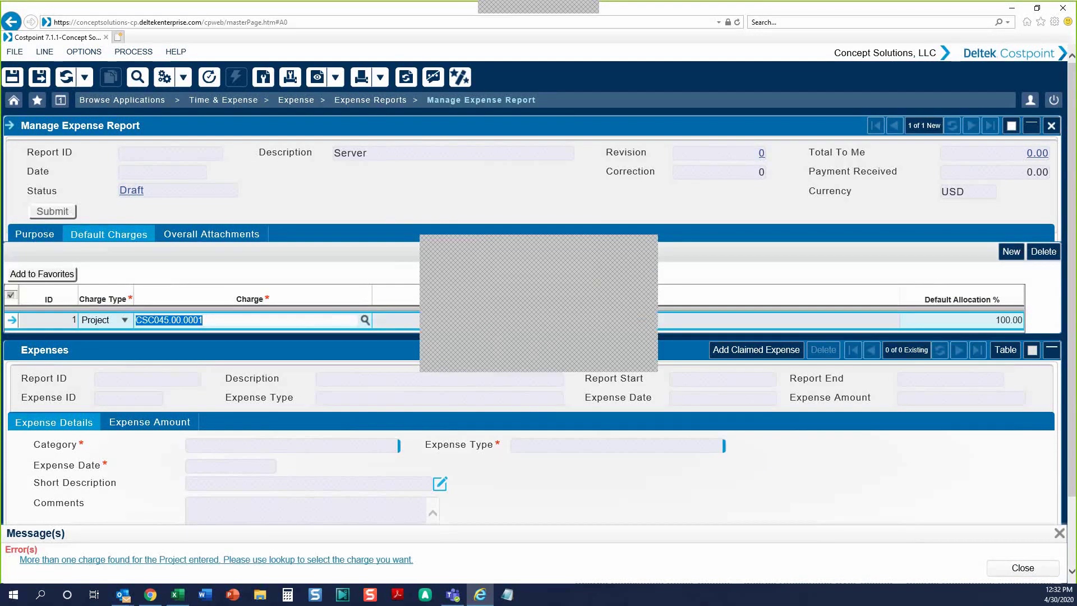
left_click(586, 433)
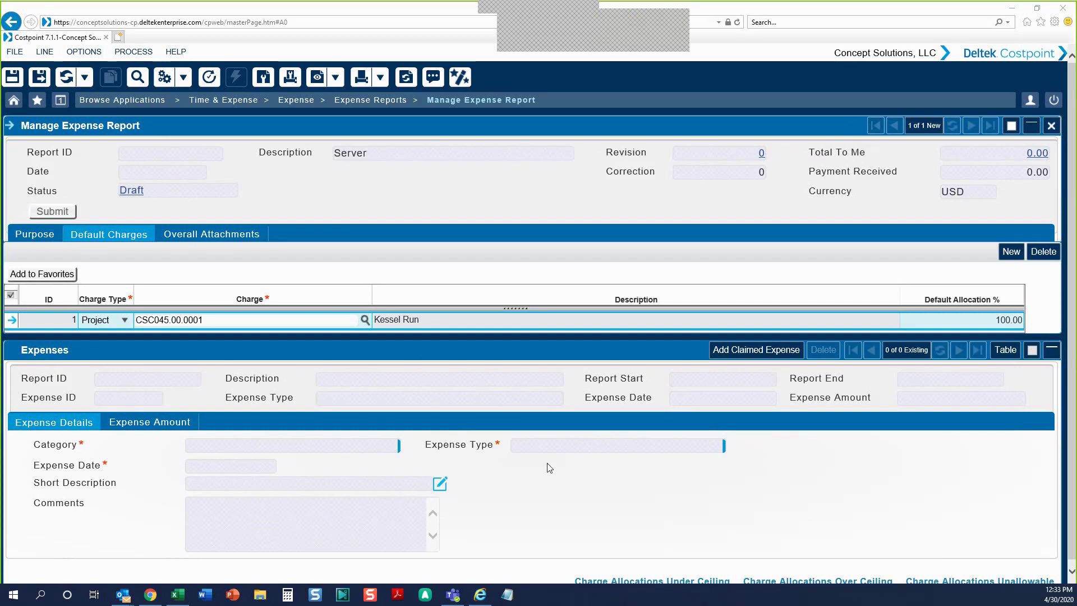
- Discard the blank expense line and add a claimed expense with the category Supplies
left_click(76, 426)
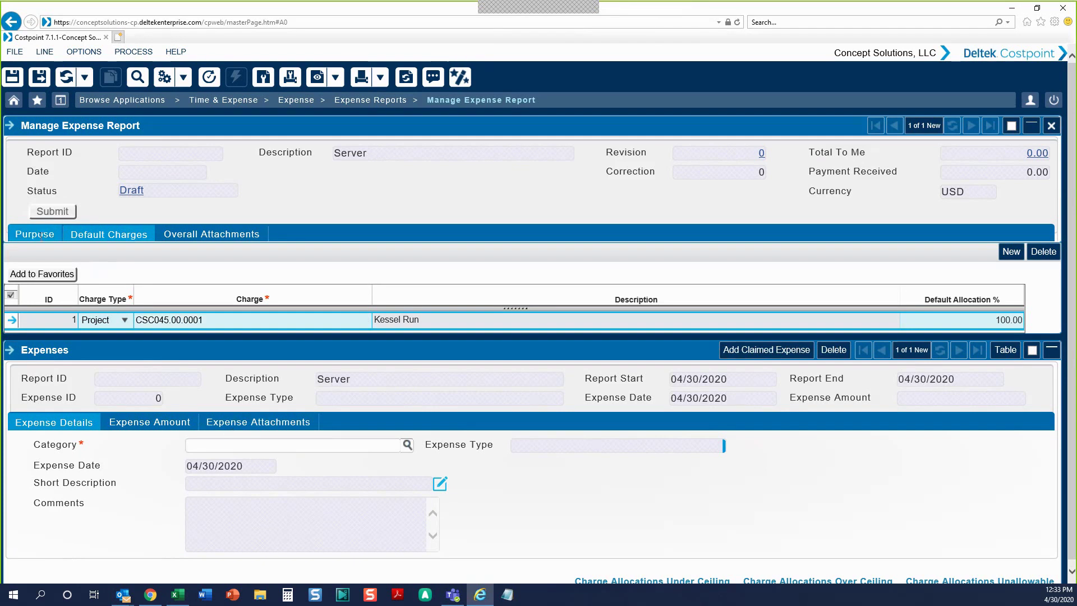
left_click(35, 234)
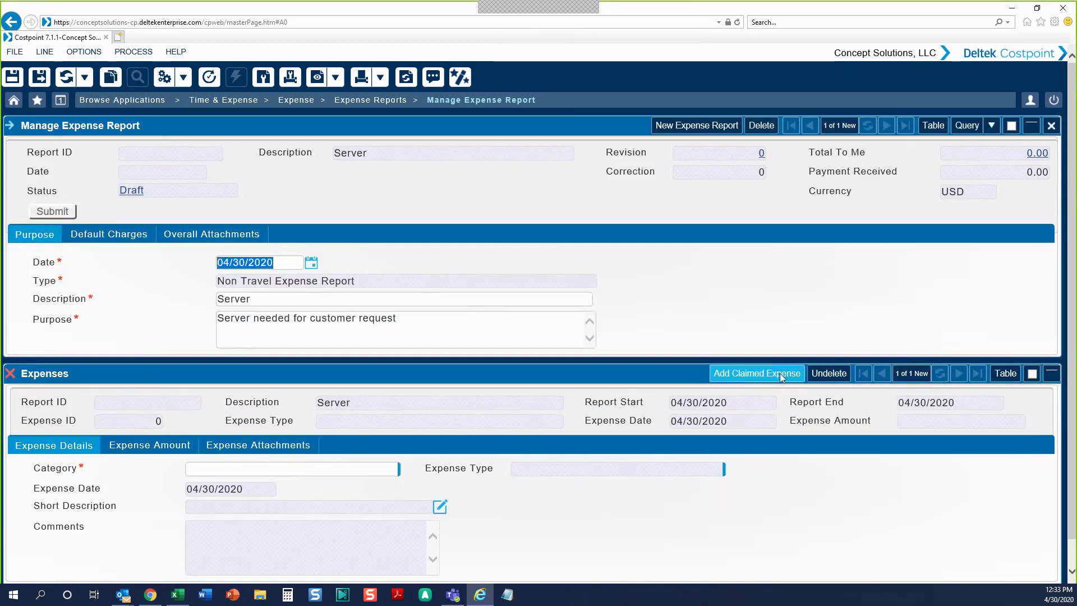
left_click(757, 373)
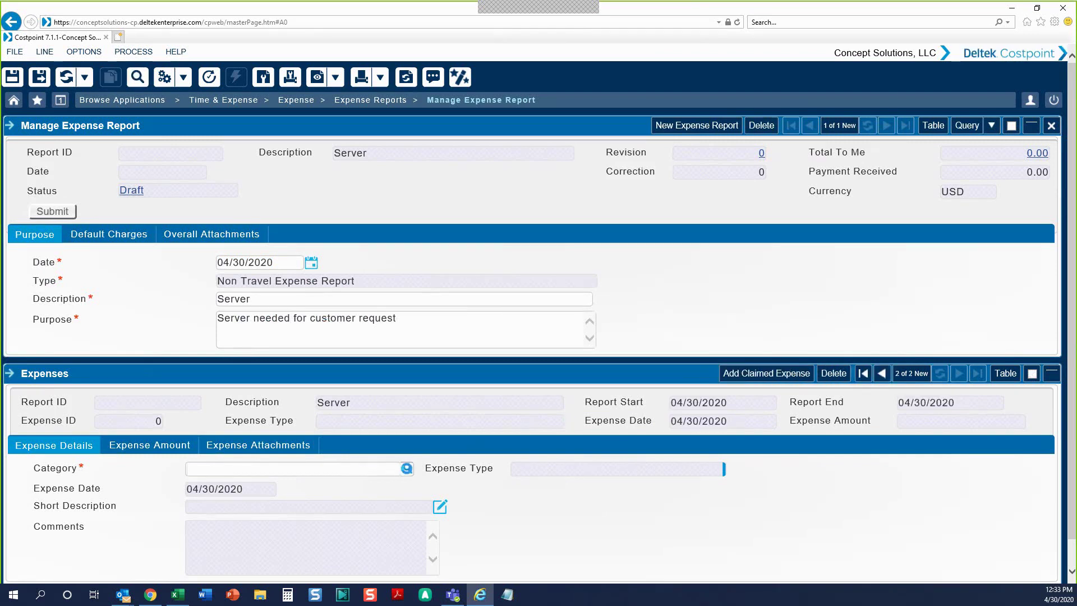
left_click(399, 469)
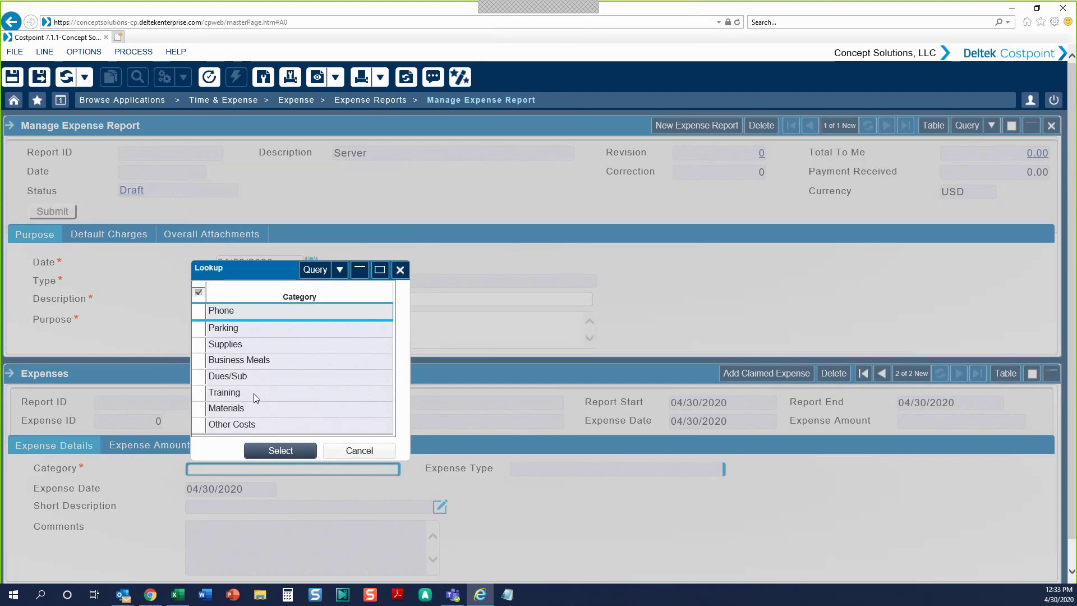
left_click(254, 345)
left_click(280, 451)
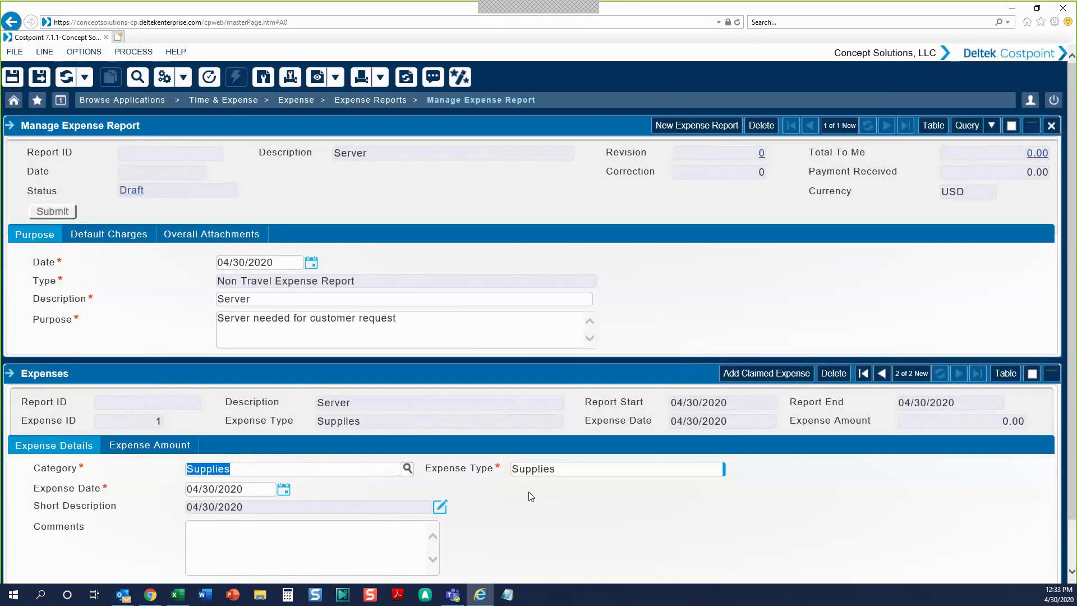
- Enter "Servers for customer" as the detail description of the supplies expense
scroll(529, 492, "down", 1)
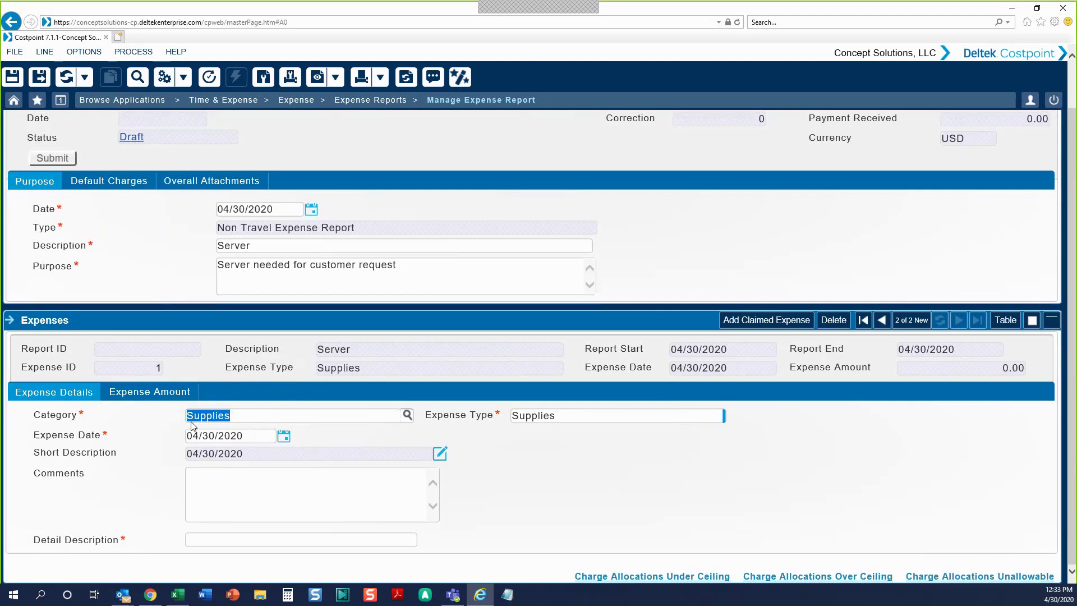
left_click(215, 539)
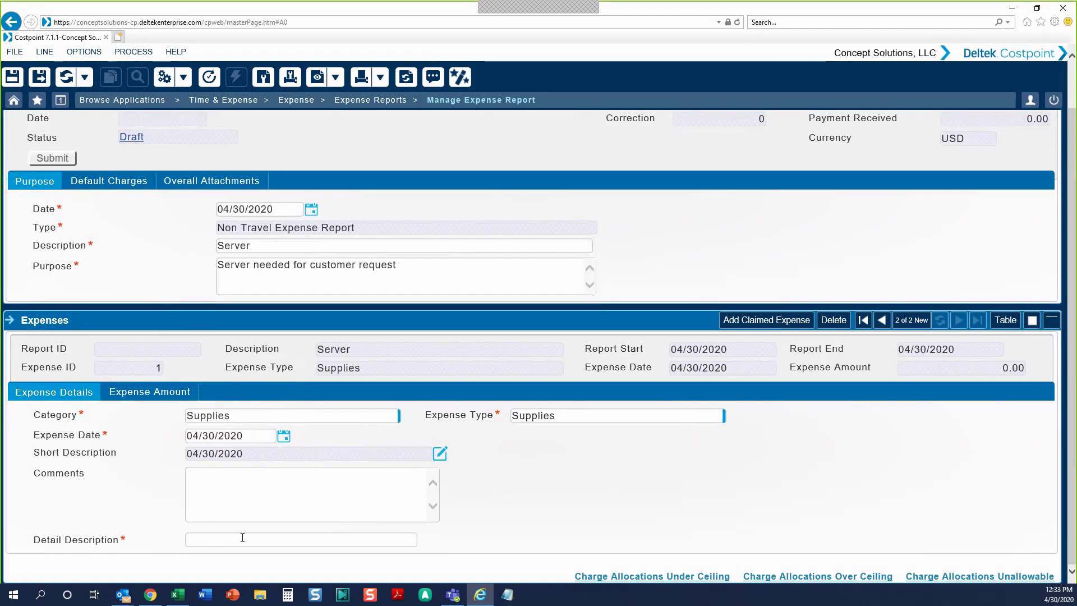
type("Servers for")
type(" customer")
key("BackSpace")
key("BackSpace")
key("BackSpace")
key("BackSpace")
key("BackSpace")
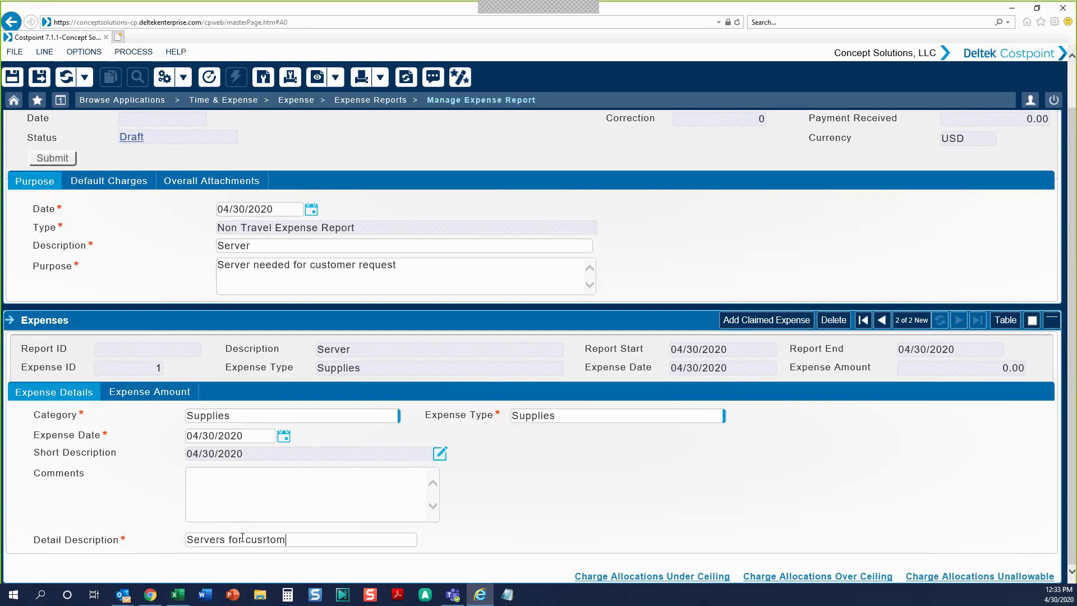
type("tomer")
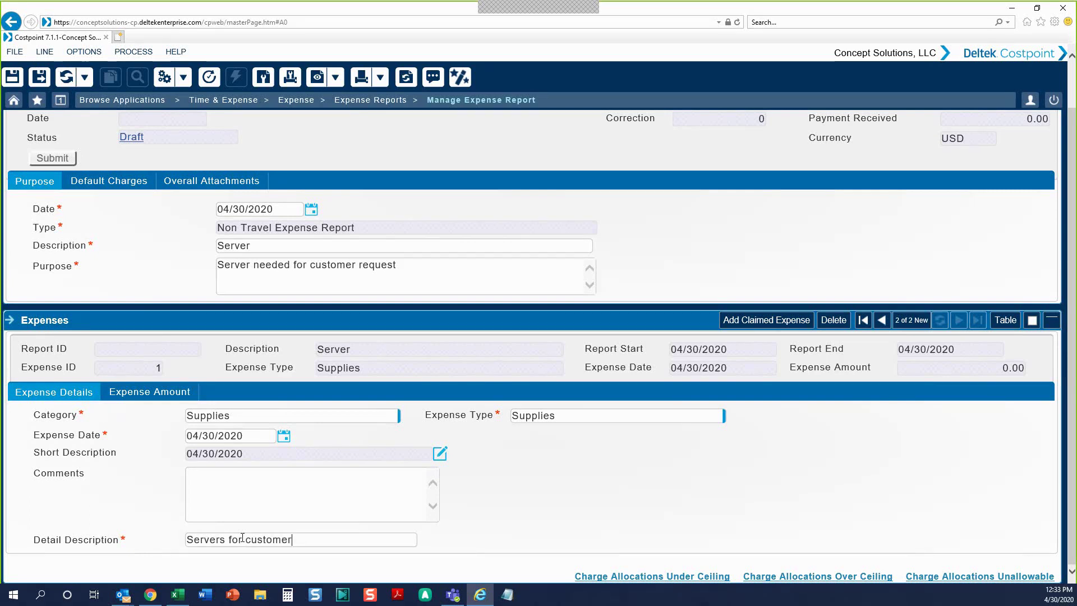
- Set the incurred amount of the supplies expense to 150.00 and save the report
left_click(149, 392)
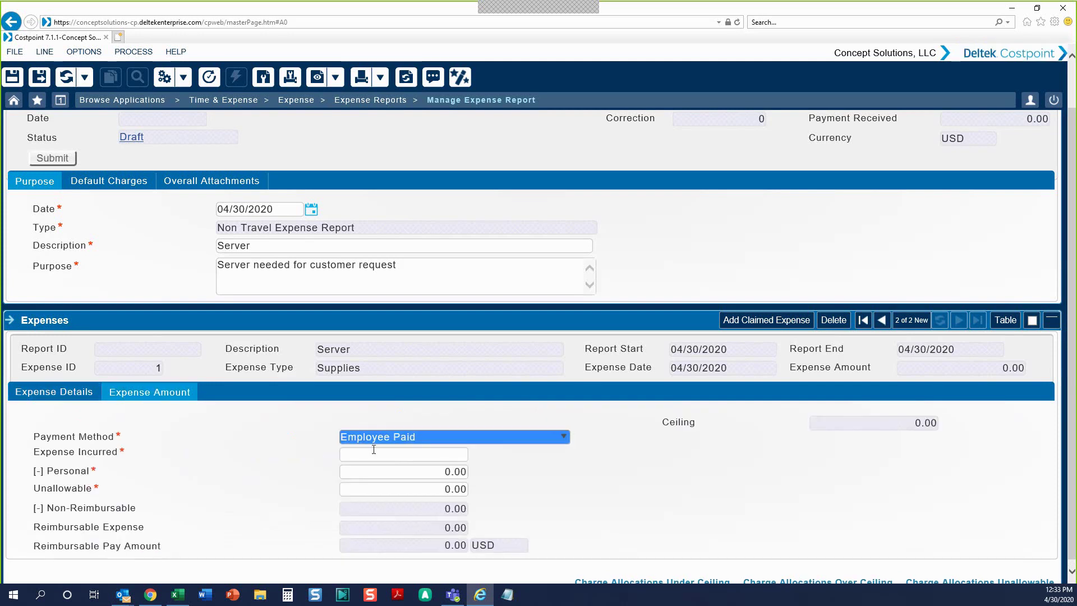
left_click(379, 454)
type("150.00")
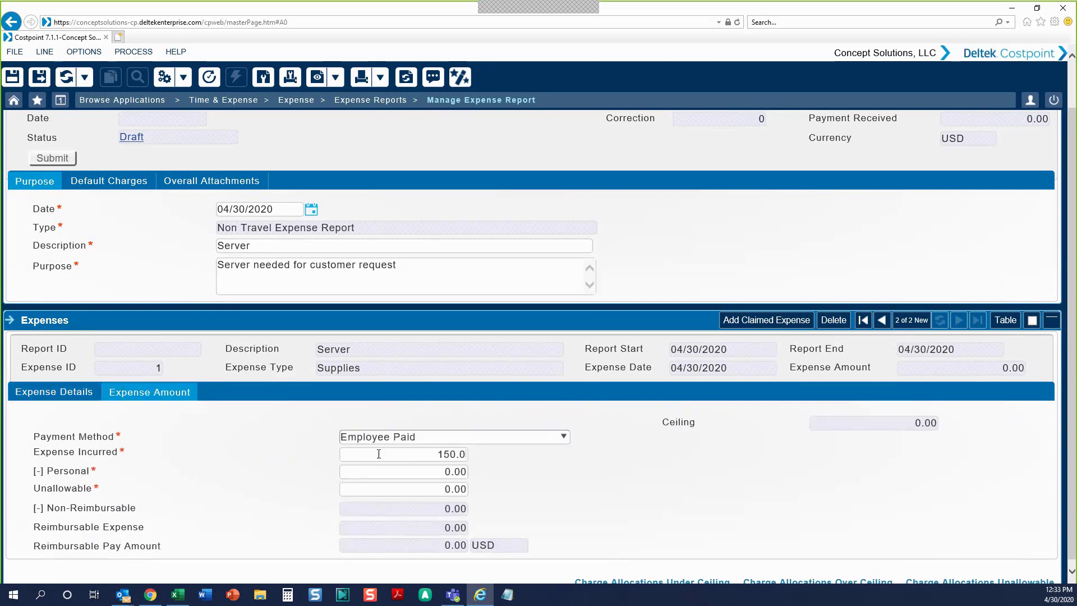
left_click(38, 78)
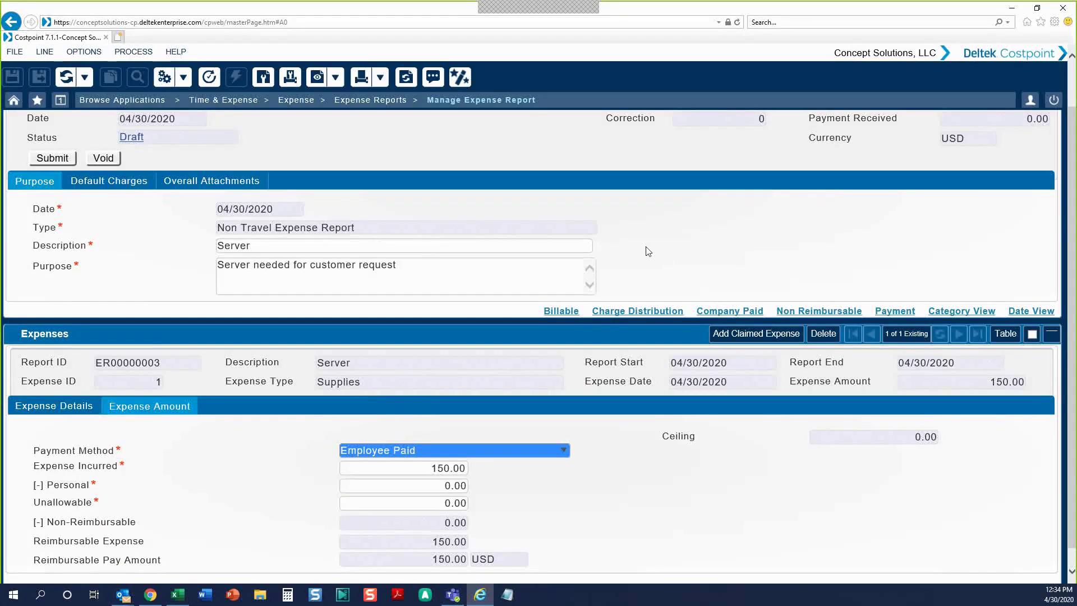
- Attach Receipt.pdf from the Desktop as the overall receipt of the Travel Request Approval #1234 report and save the report
scroll(649, 251, "up", 2)
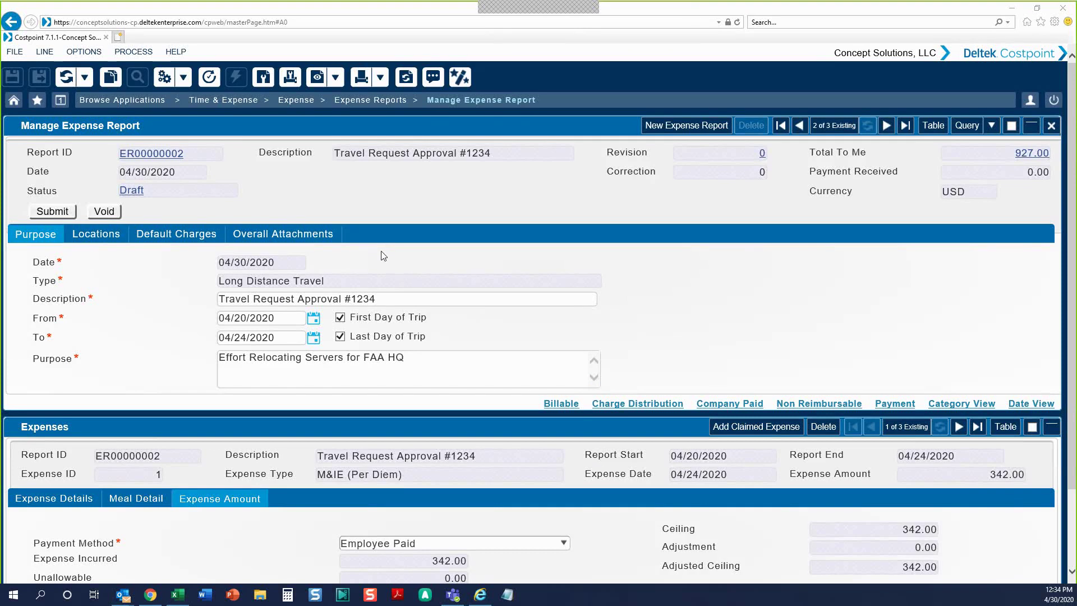
left_click(275, 234)
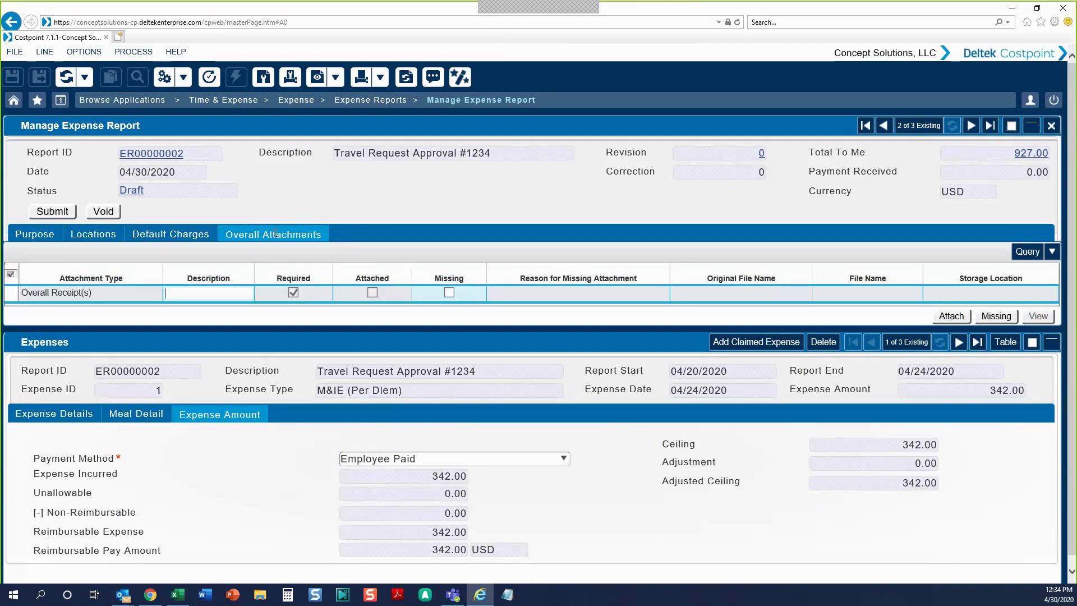
left_click(950, 317)
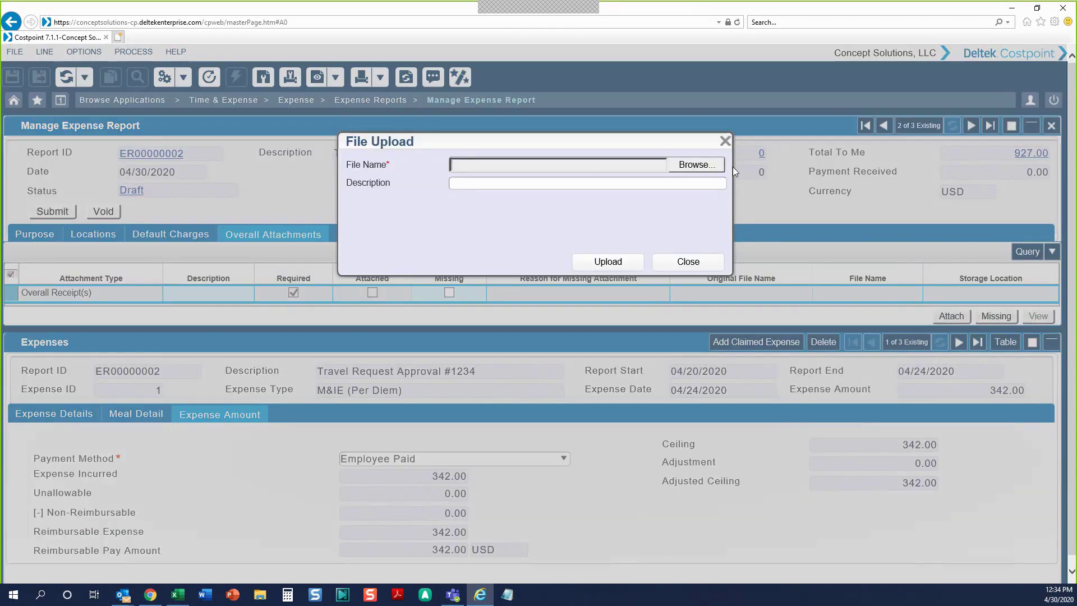
left_click(699, 164)
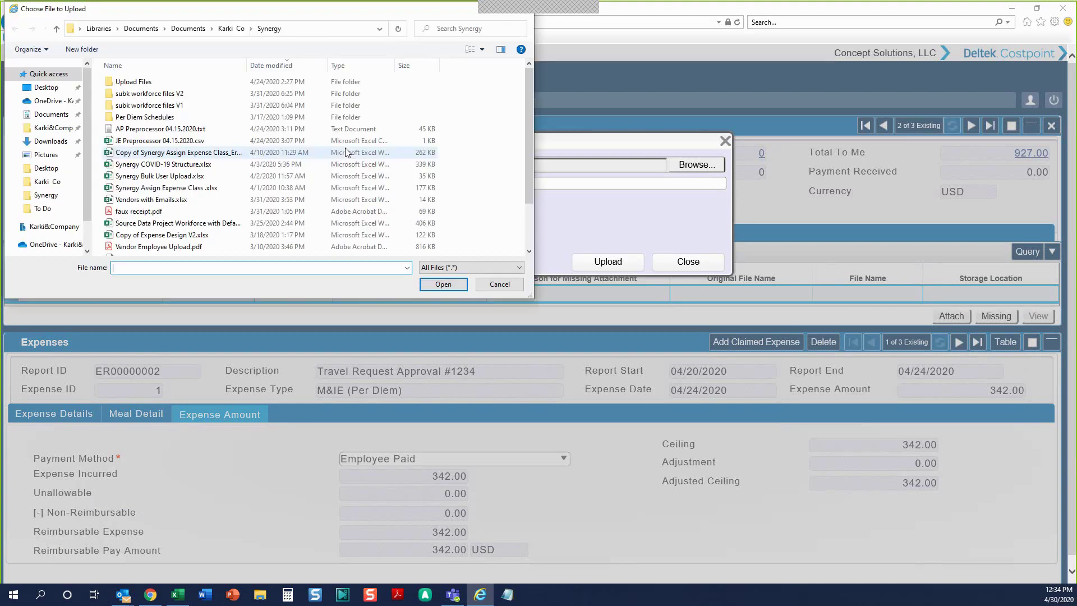
left_click(45, 88)
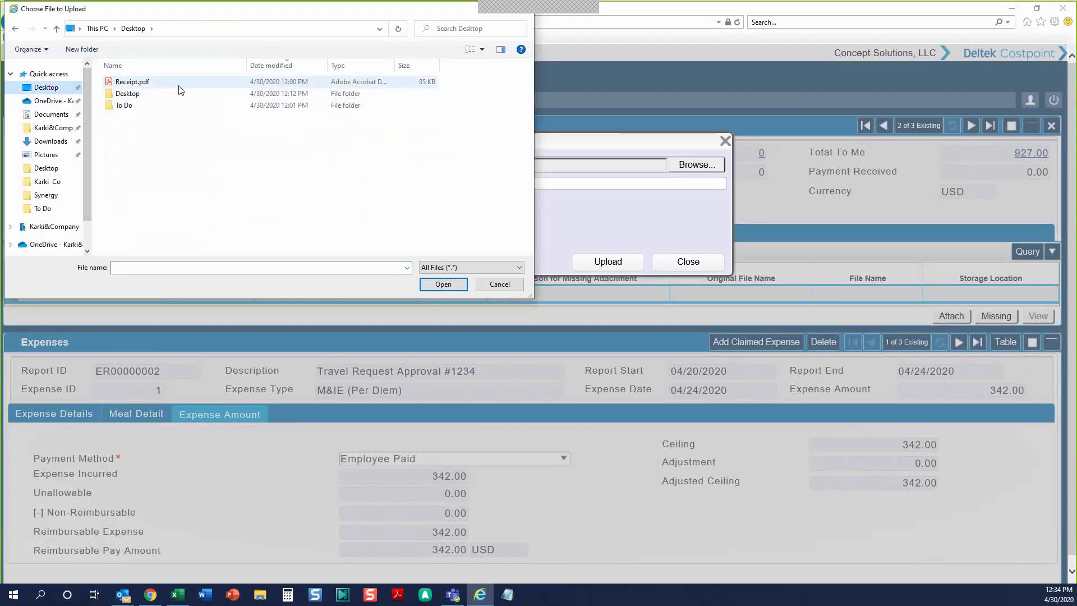
left_click(179, 84)
left_click(443, 285)
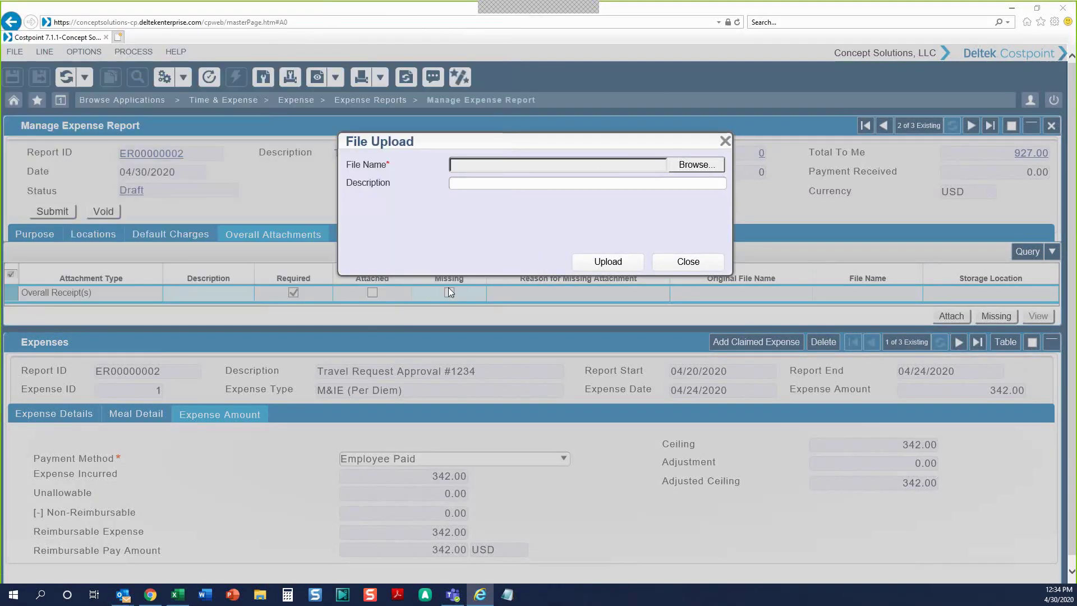
left_click(603, 262)
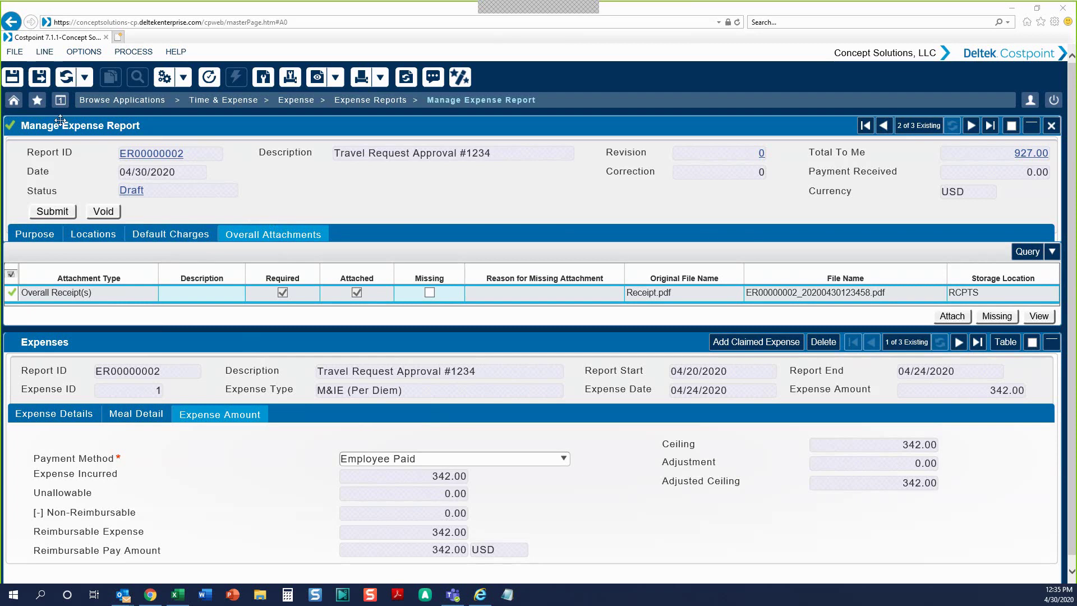
left_click(39, 80)
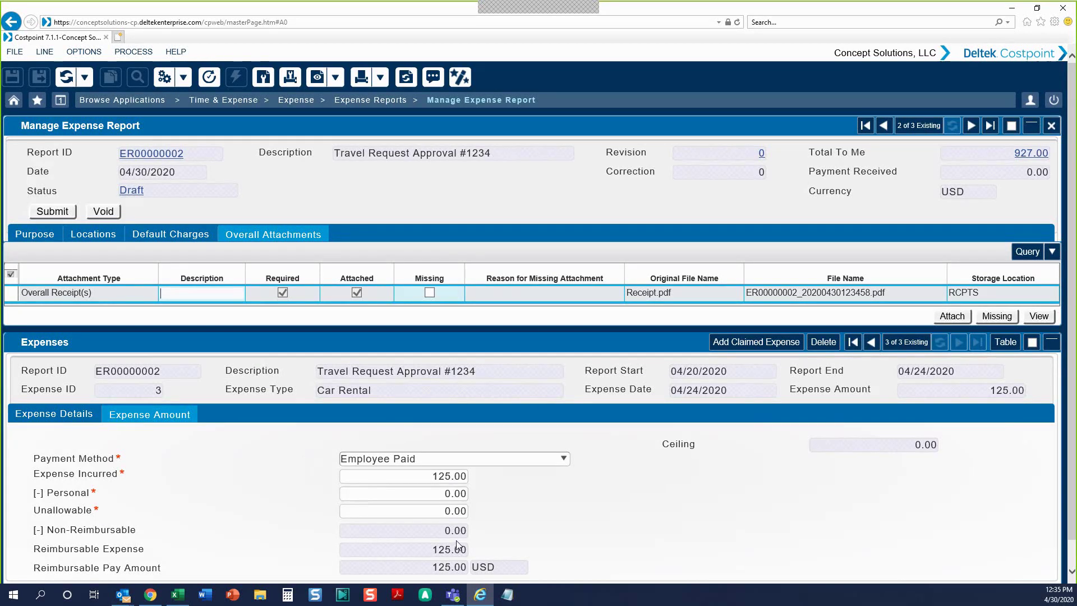
- Show the travel report's expenses in table view and select all of the expense rows
left_click(872, 344)
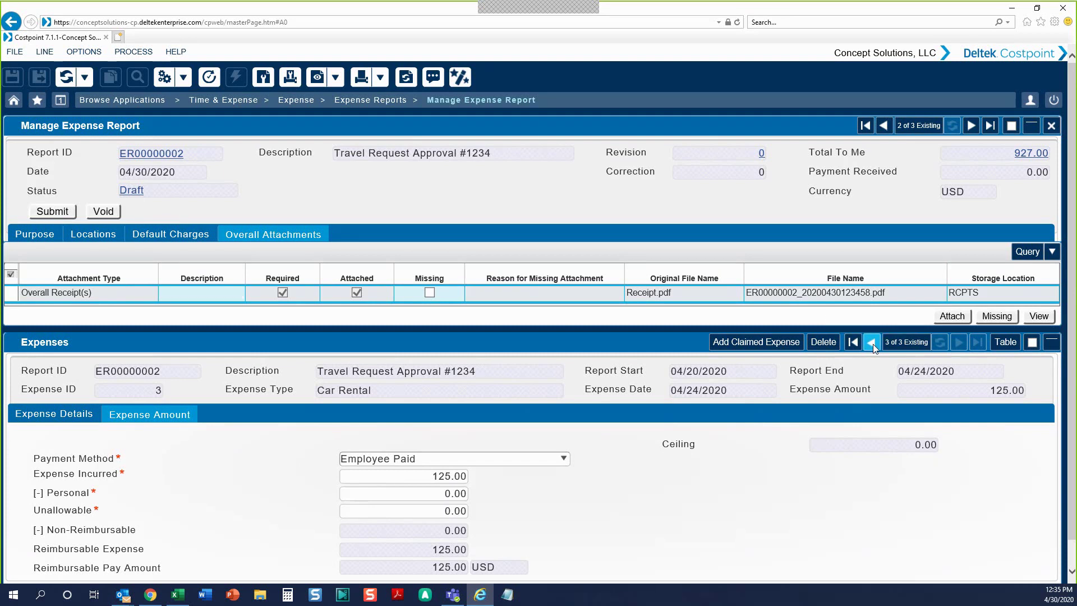
left_click(871, 344)
left_click(871, 343)
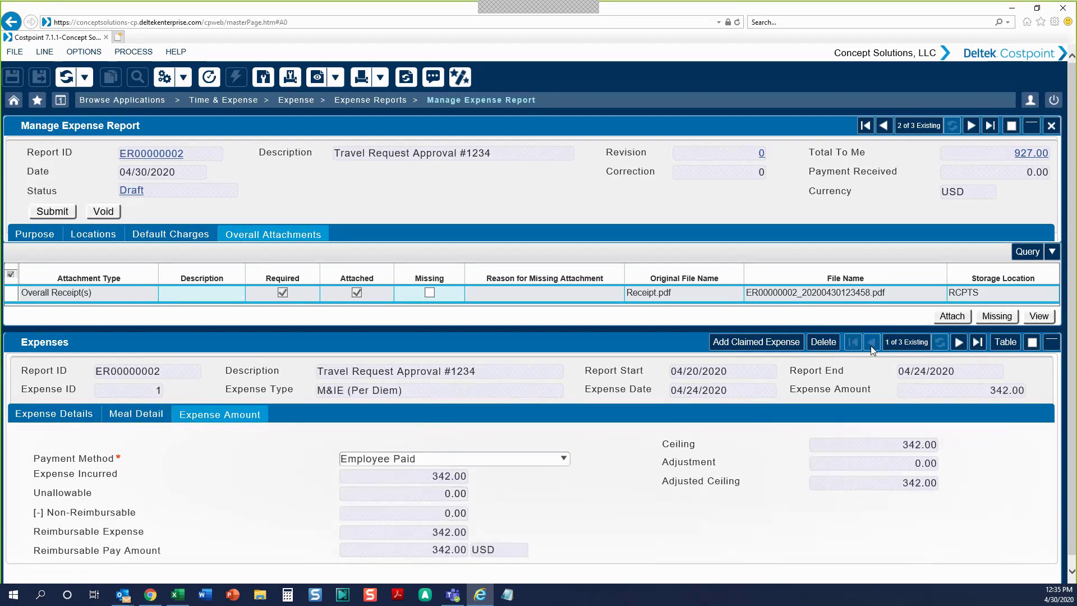
left_click(1004, 345)
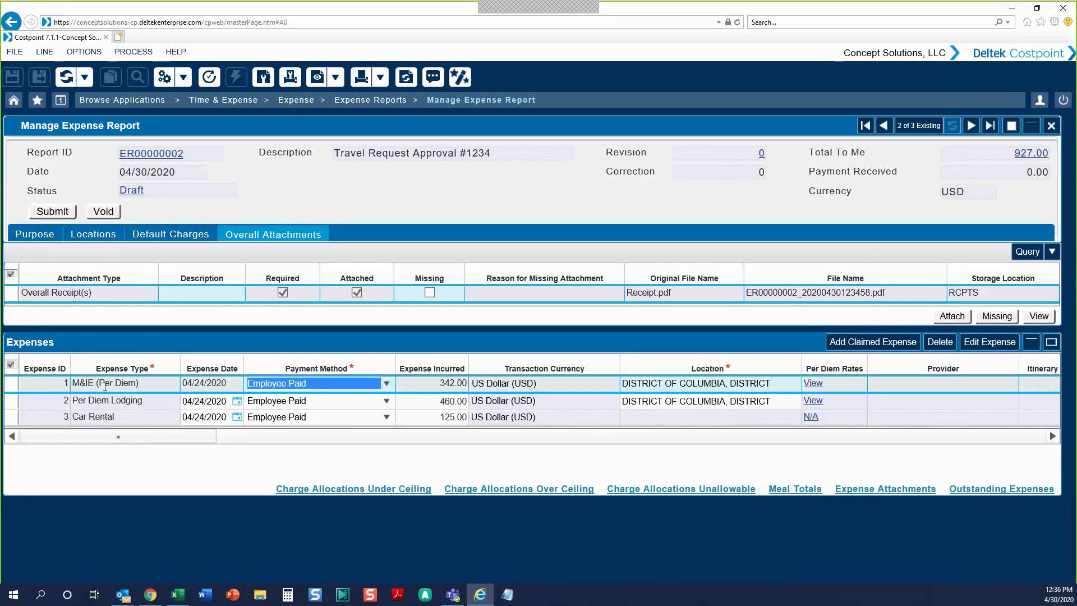
left_click(12, 364)
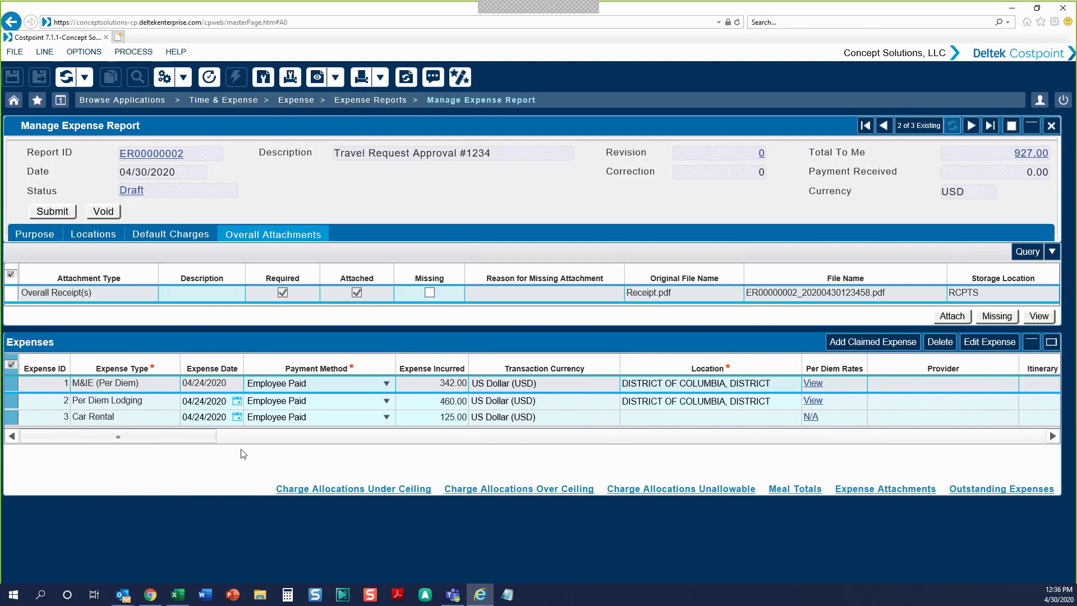
- Submit the Travel Request Approval #1234 expense report for approval
left_click(55, 214)
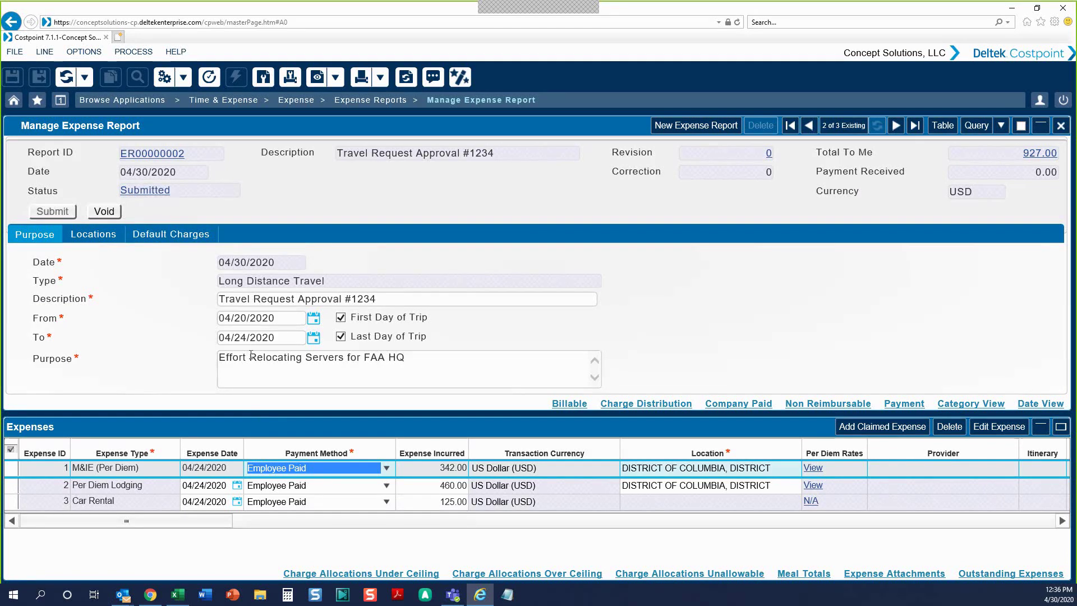
- Review the submitted travel report's workflow tasks, widening the Assigned column to read who handles each task, and close the workflow
left_click(147, 192)
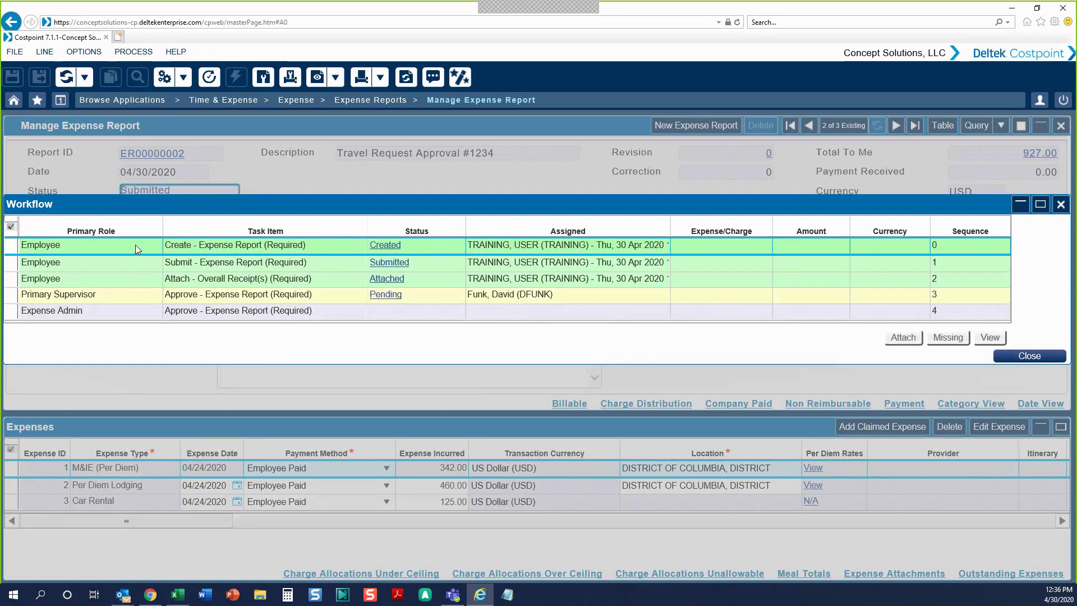
left_click(136, 264)
left_click(133, 276)
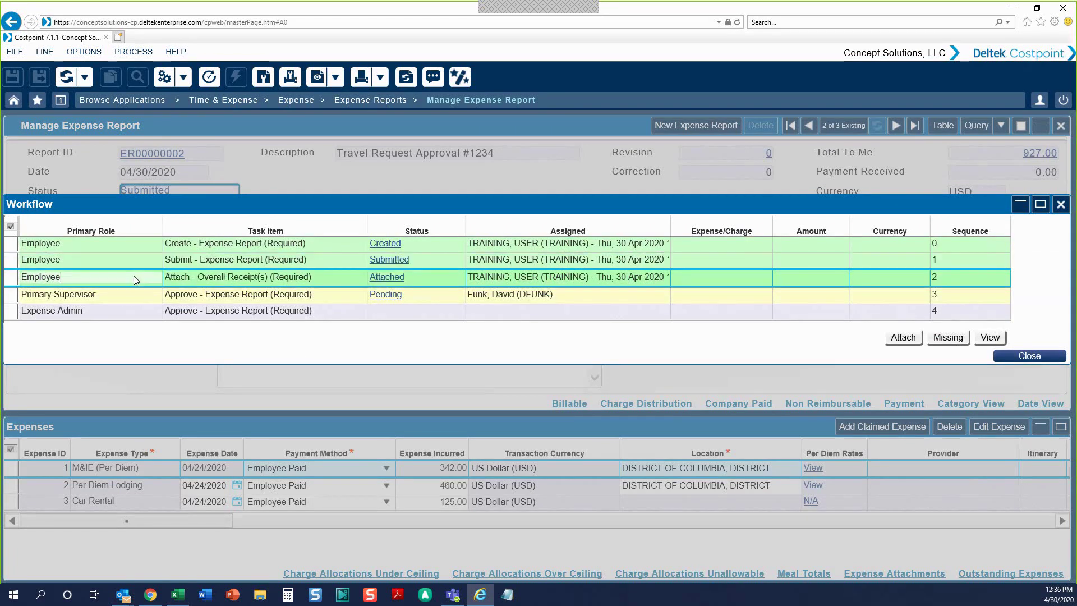
left_click_drag(671, 219, 735, 220)
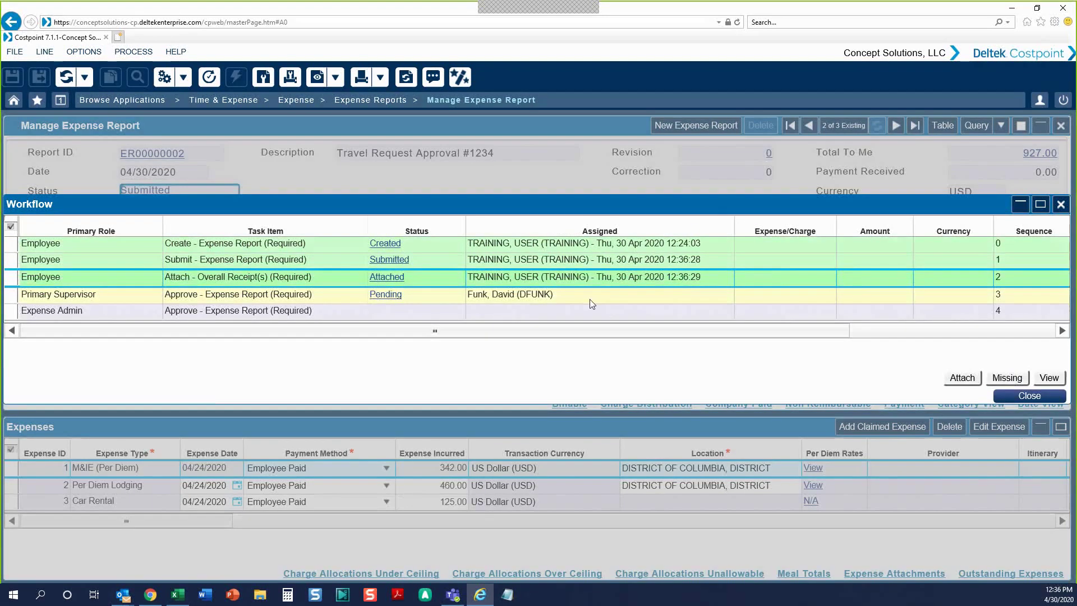
left_click(15, 298)
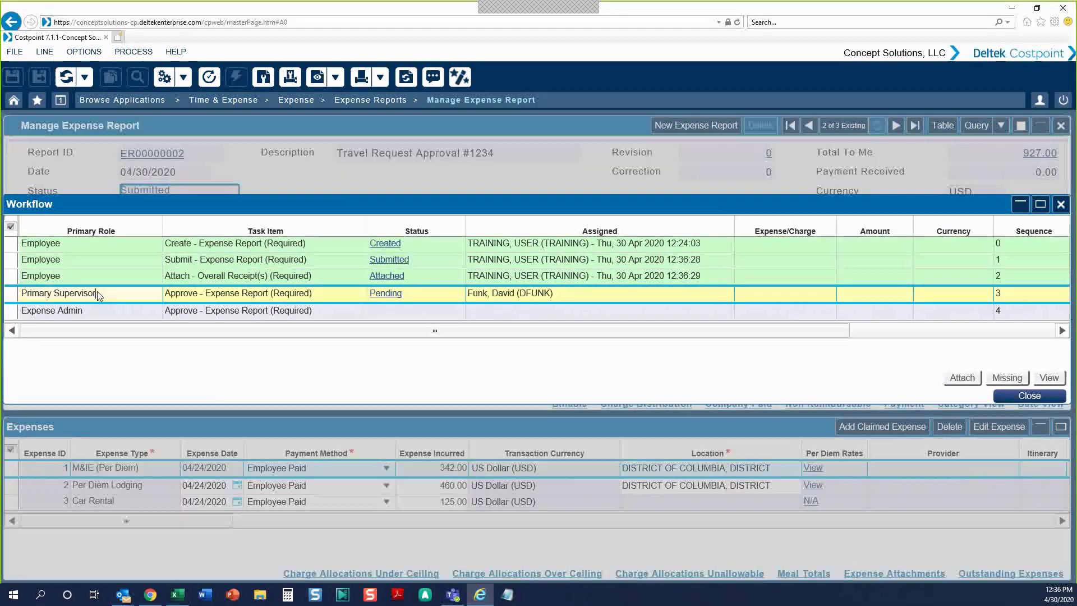
left_click(79, 295)
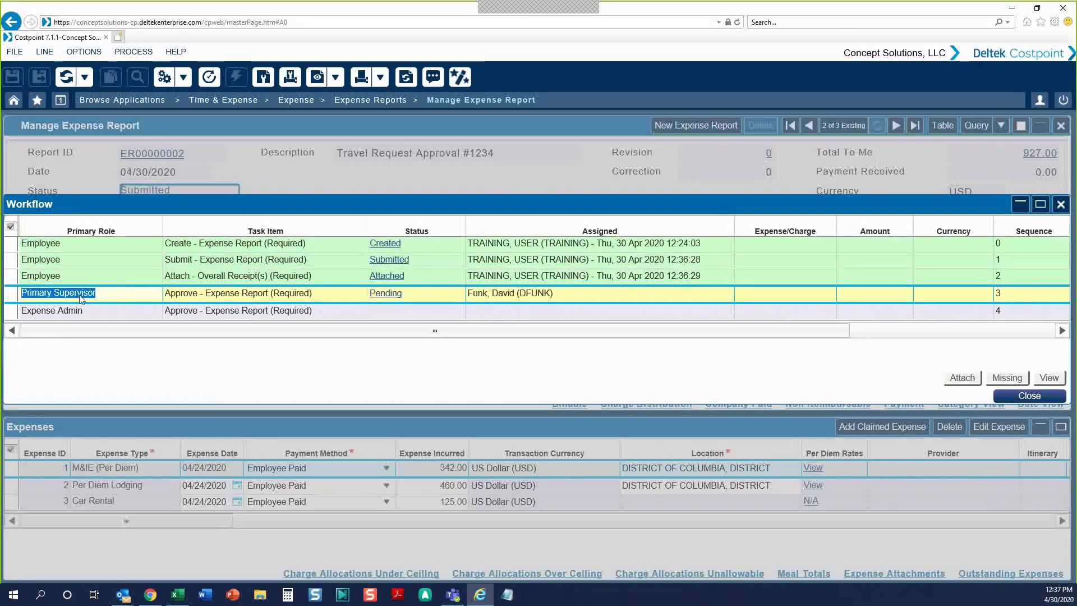
left_click(230, 293)
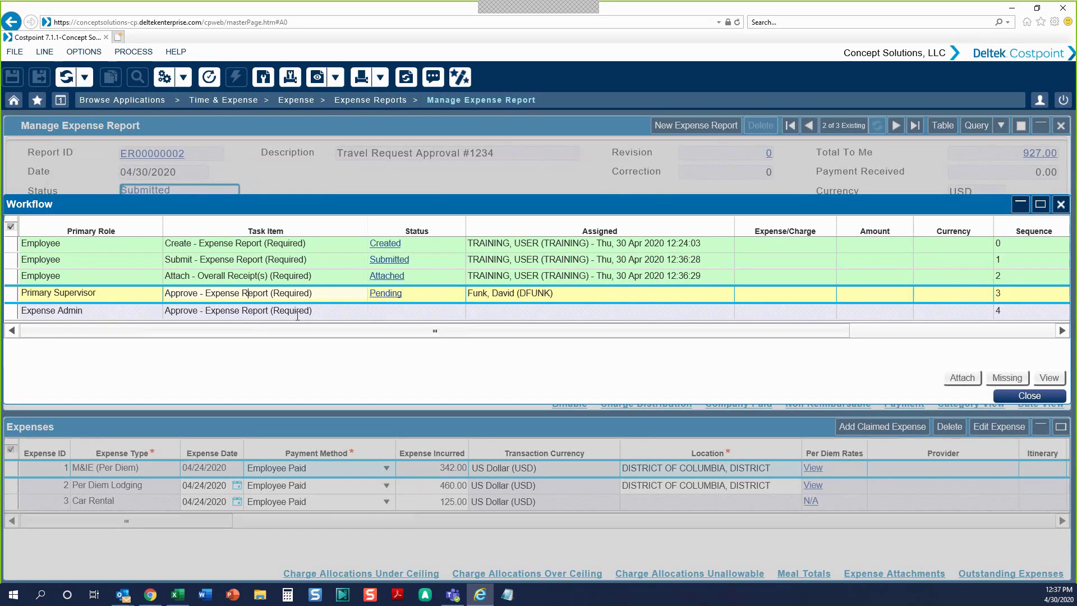
left_click(1015, 396)
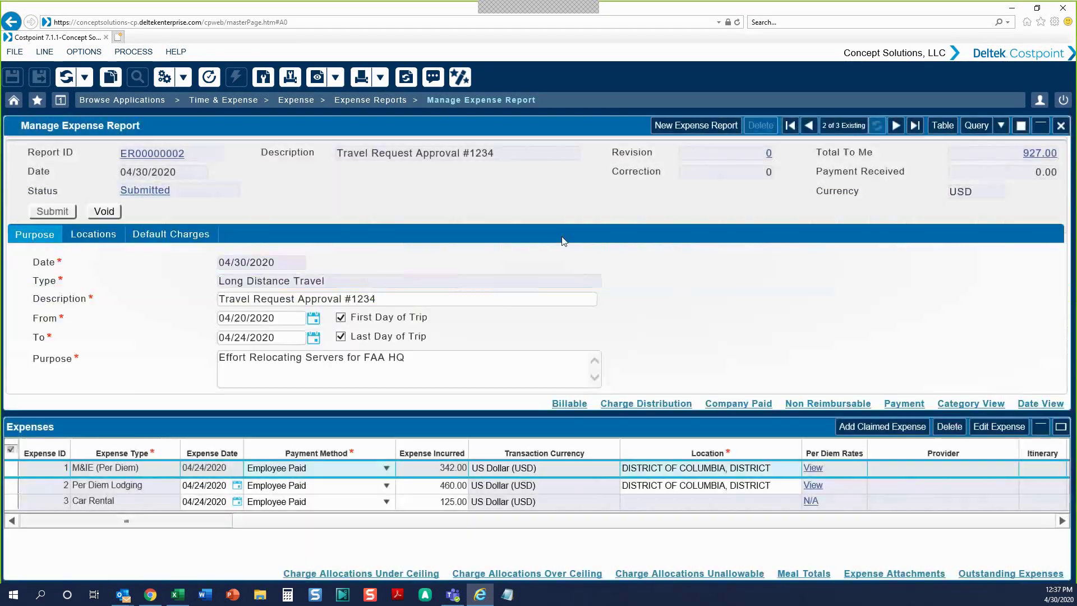